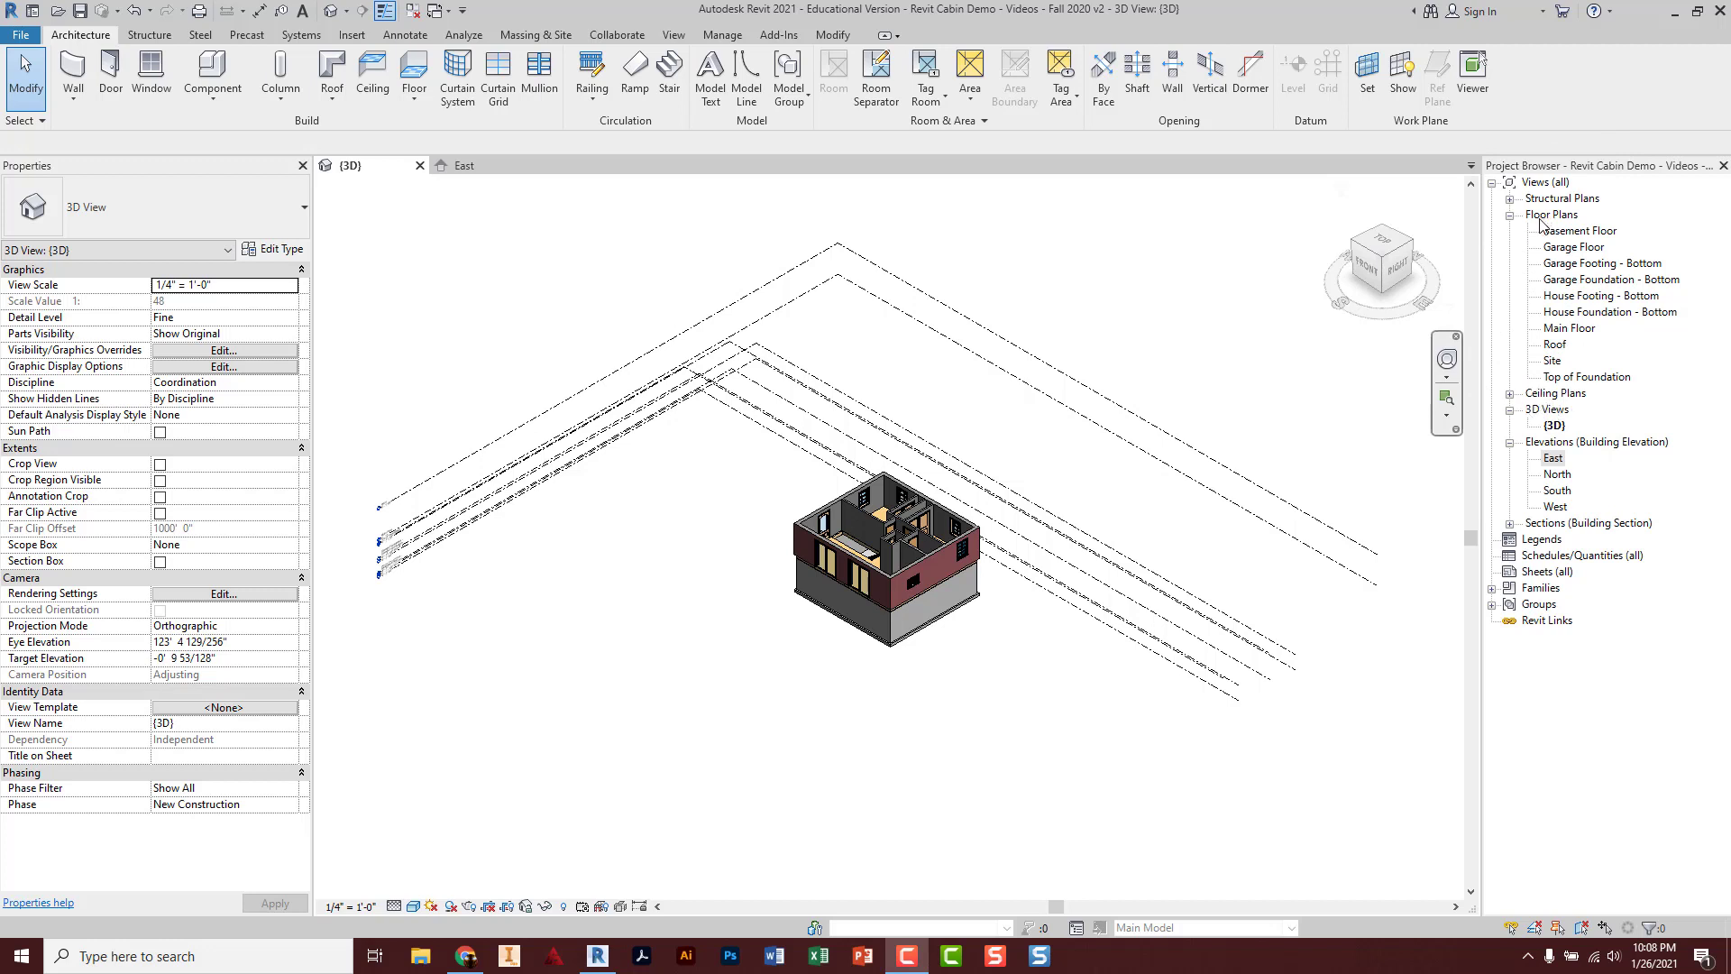
Open the Roof floor plan view.
double_click(1557, 346)
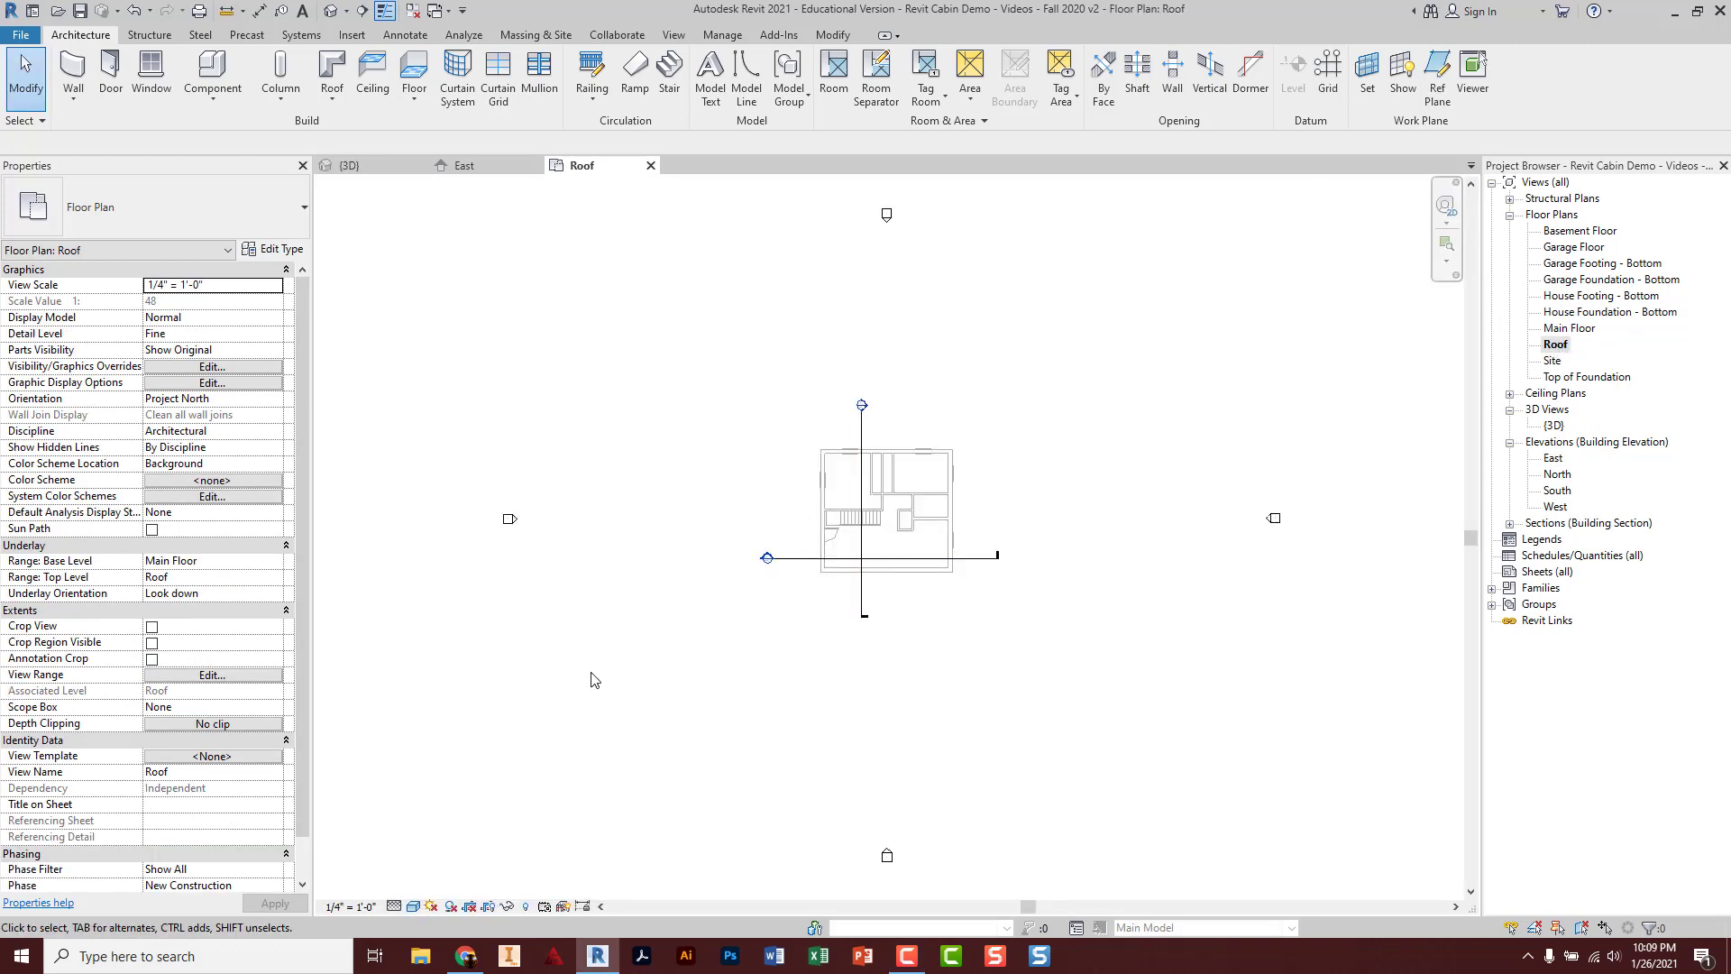
scroll(872, 494, up, 2)
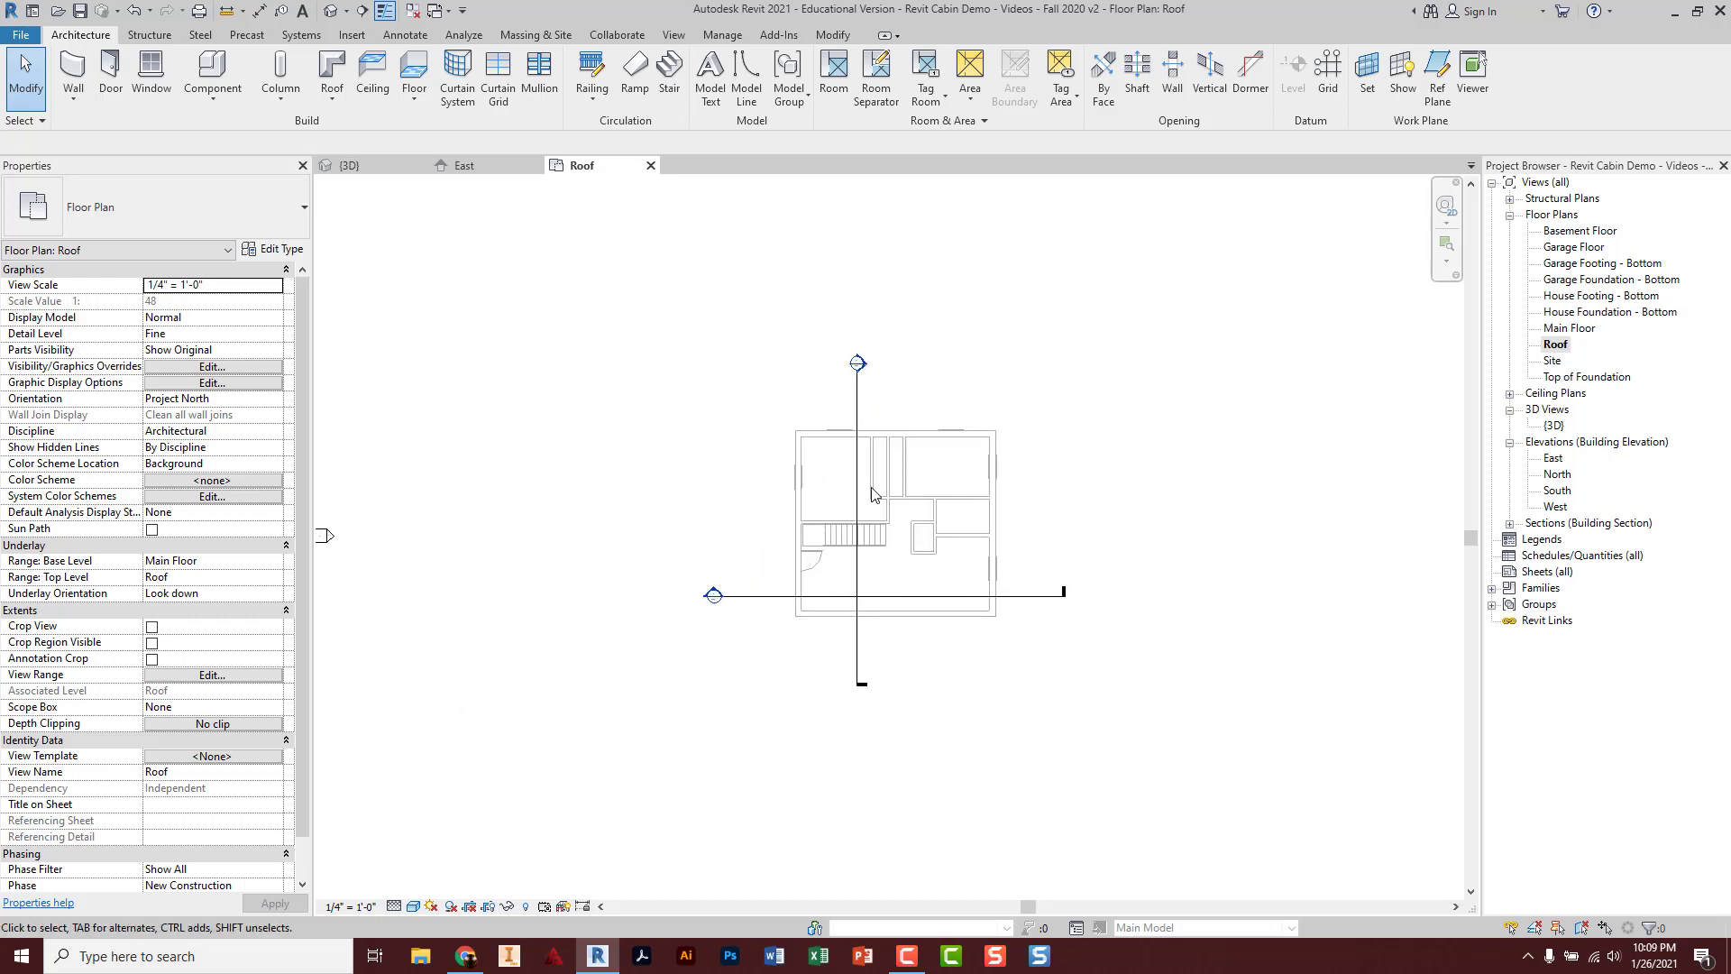
scroll(871, 493, up, 2)
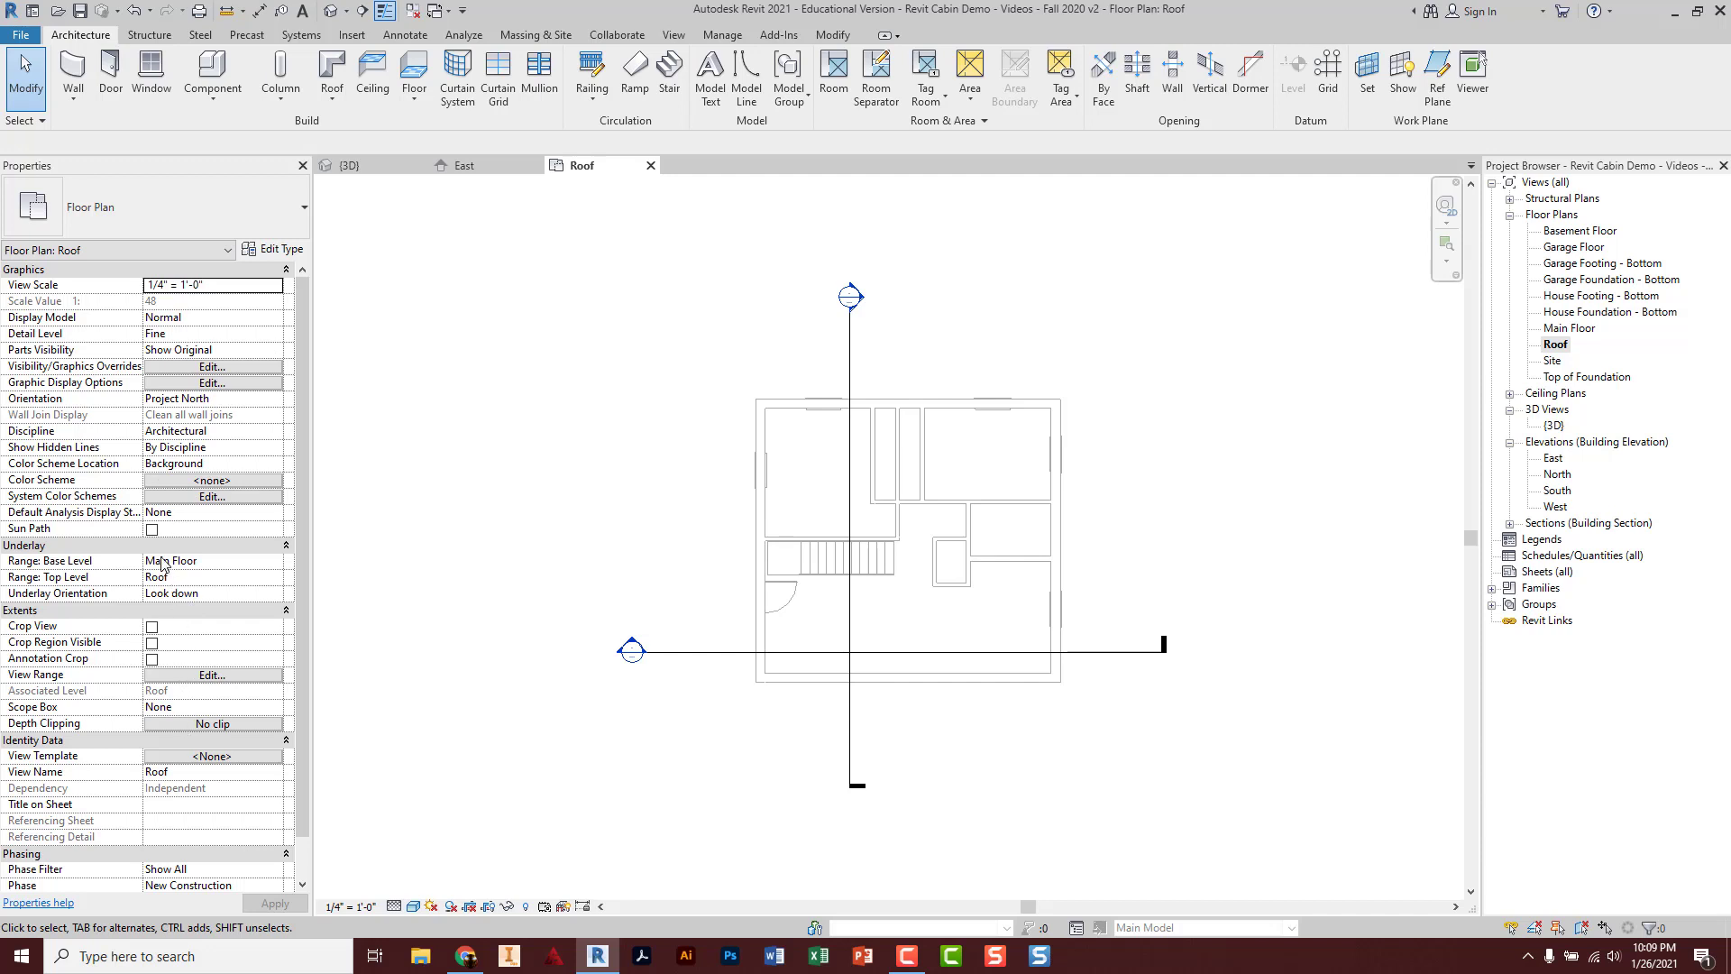
Set the Roof plan's underlay base level to None and apply the change.
click(253, 563)
click(275, 562)
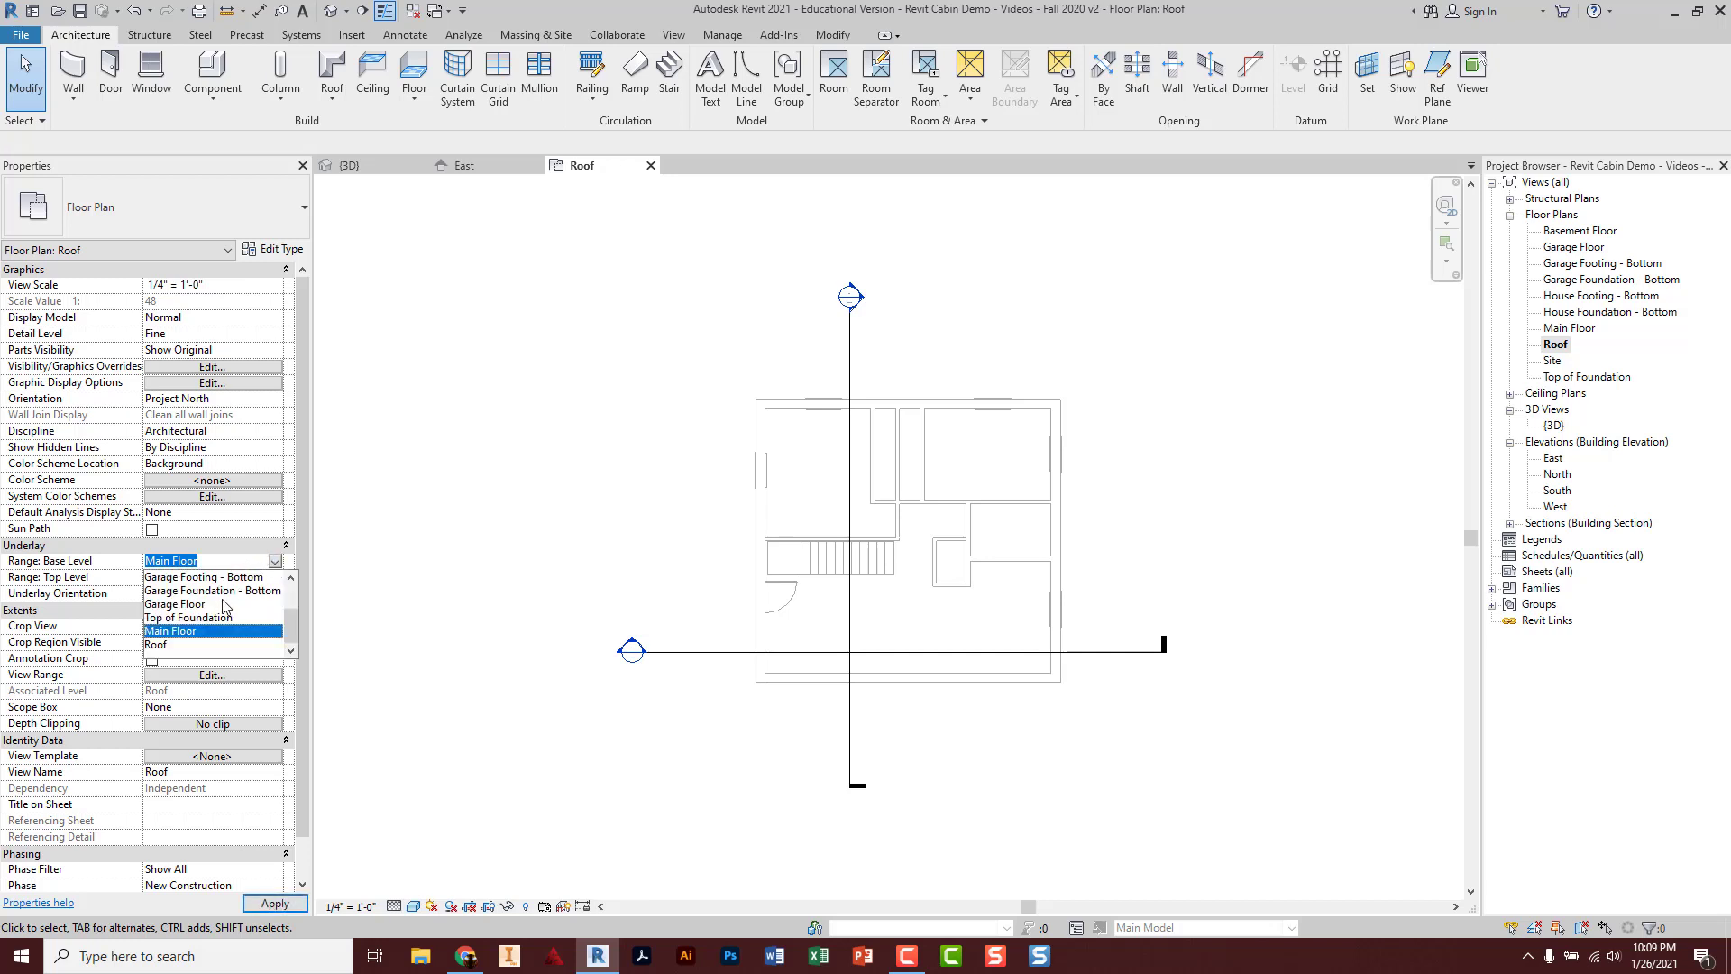
scroll(225, 607, up, 3)
click(185, 578)
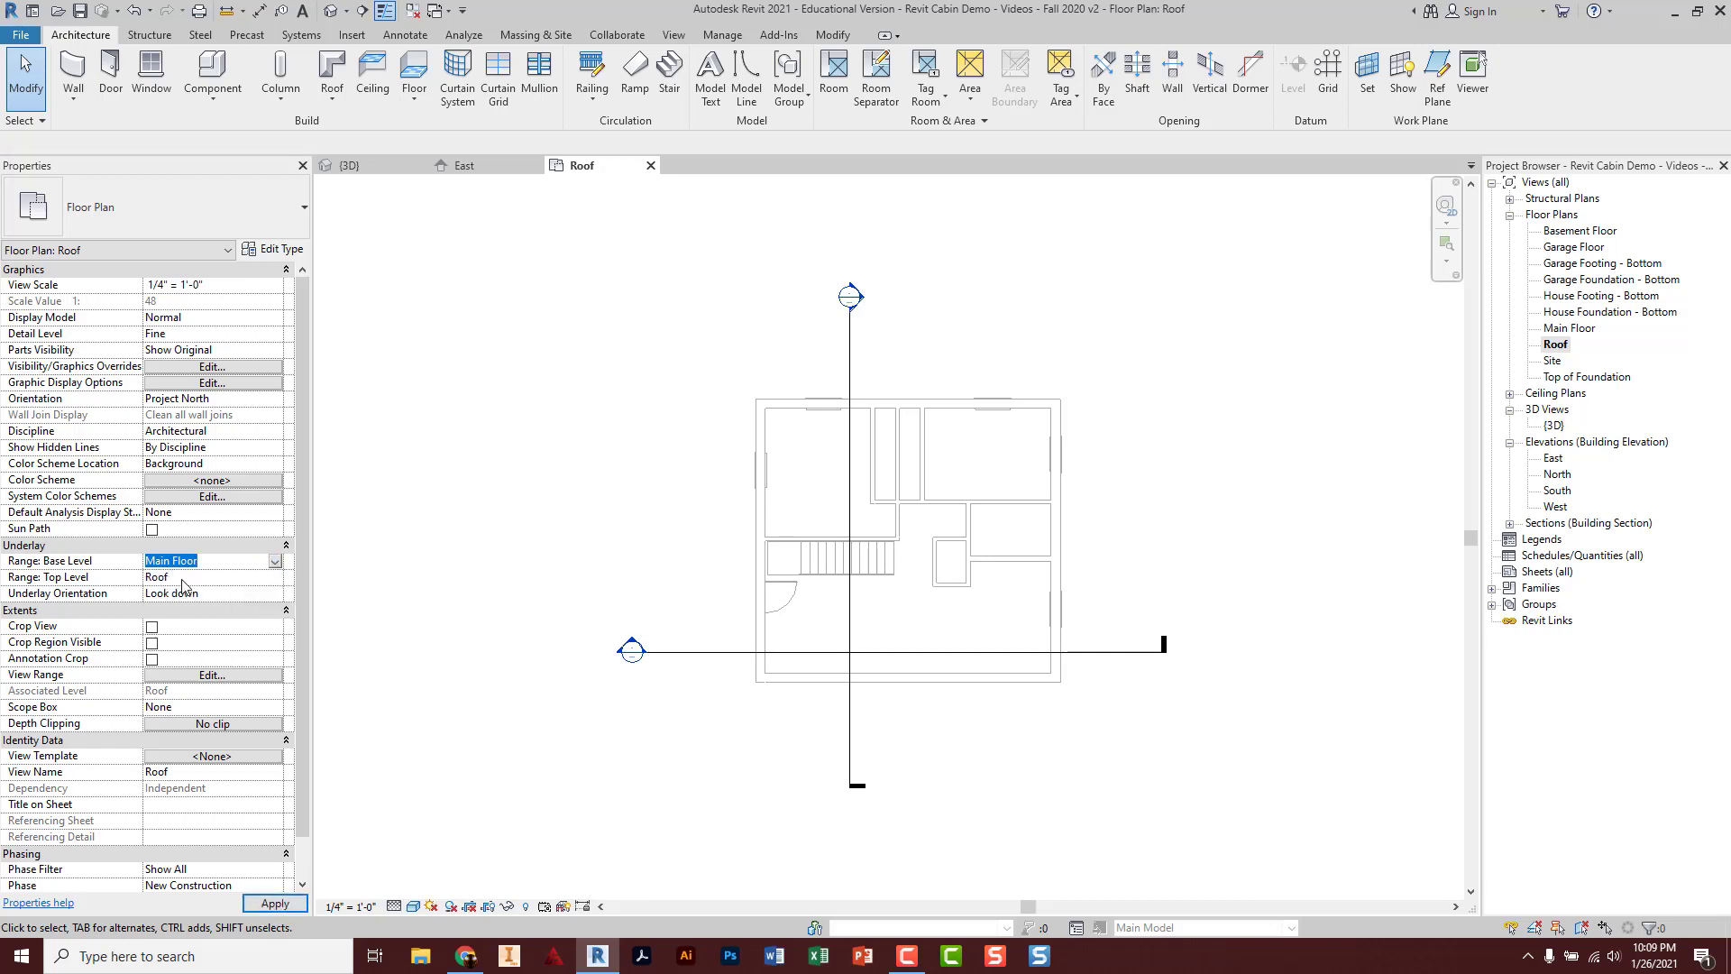
click(274, 902)
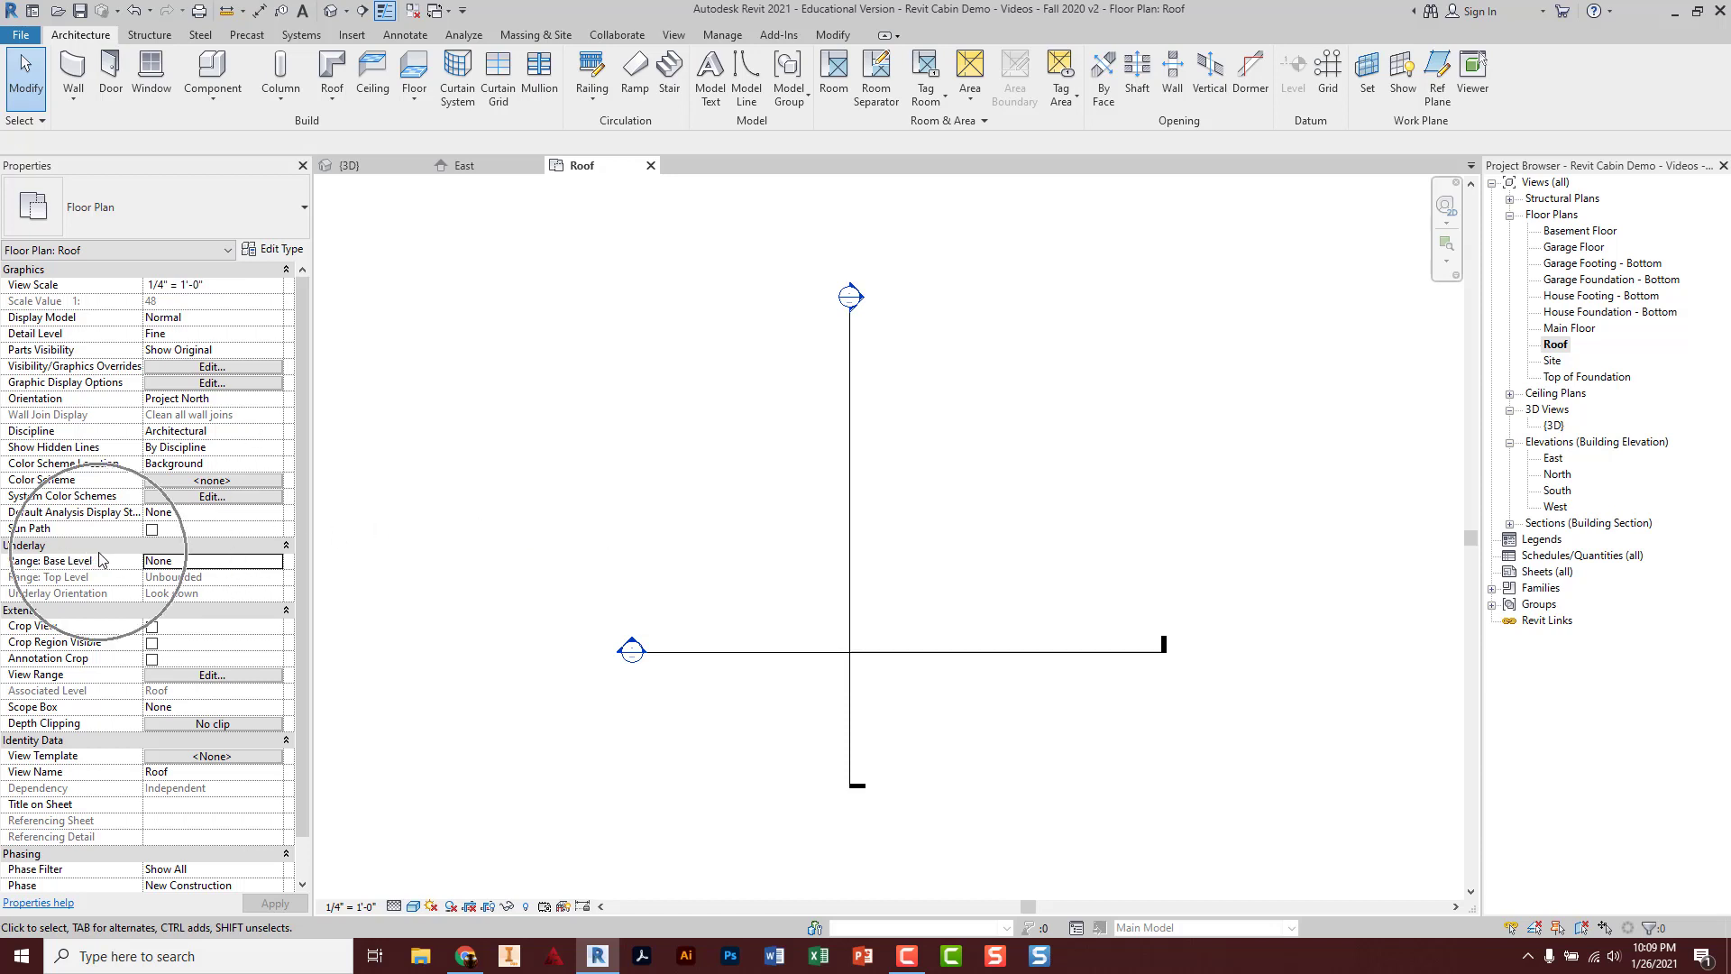
Set the Roof plan's underlay base level to Main Floor and apply it.
click(192, 568)
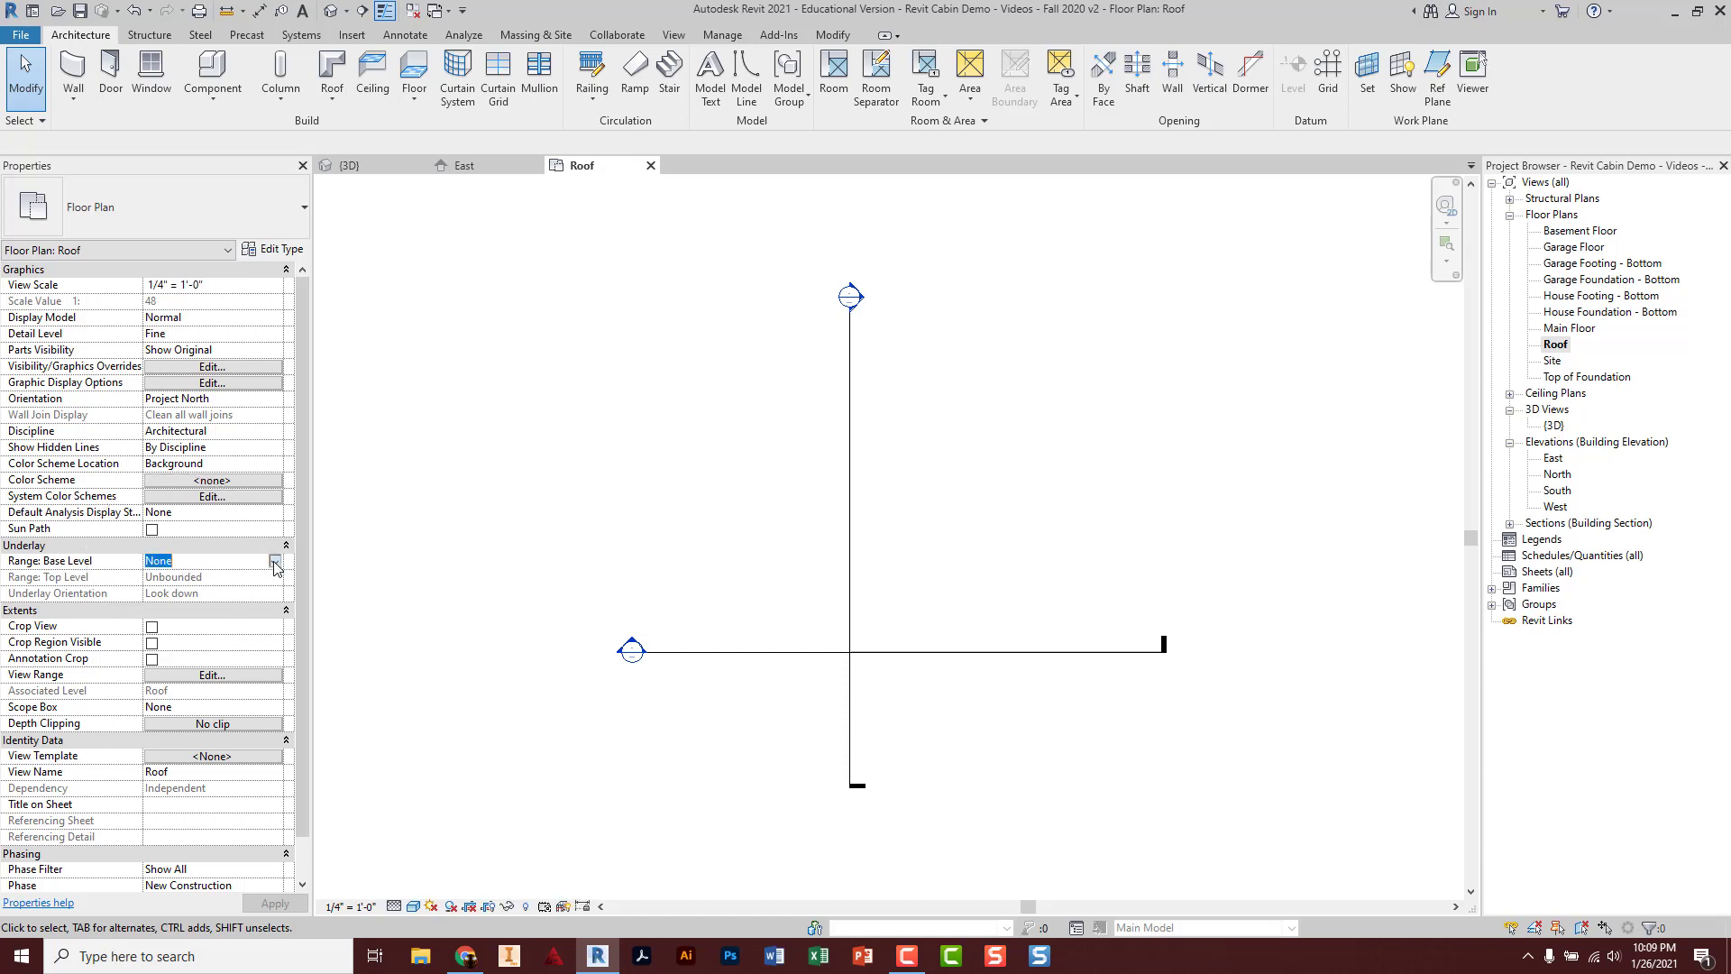
click(274, 561)
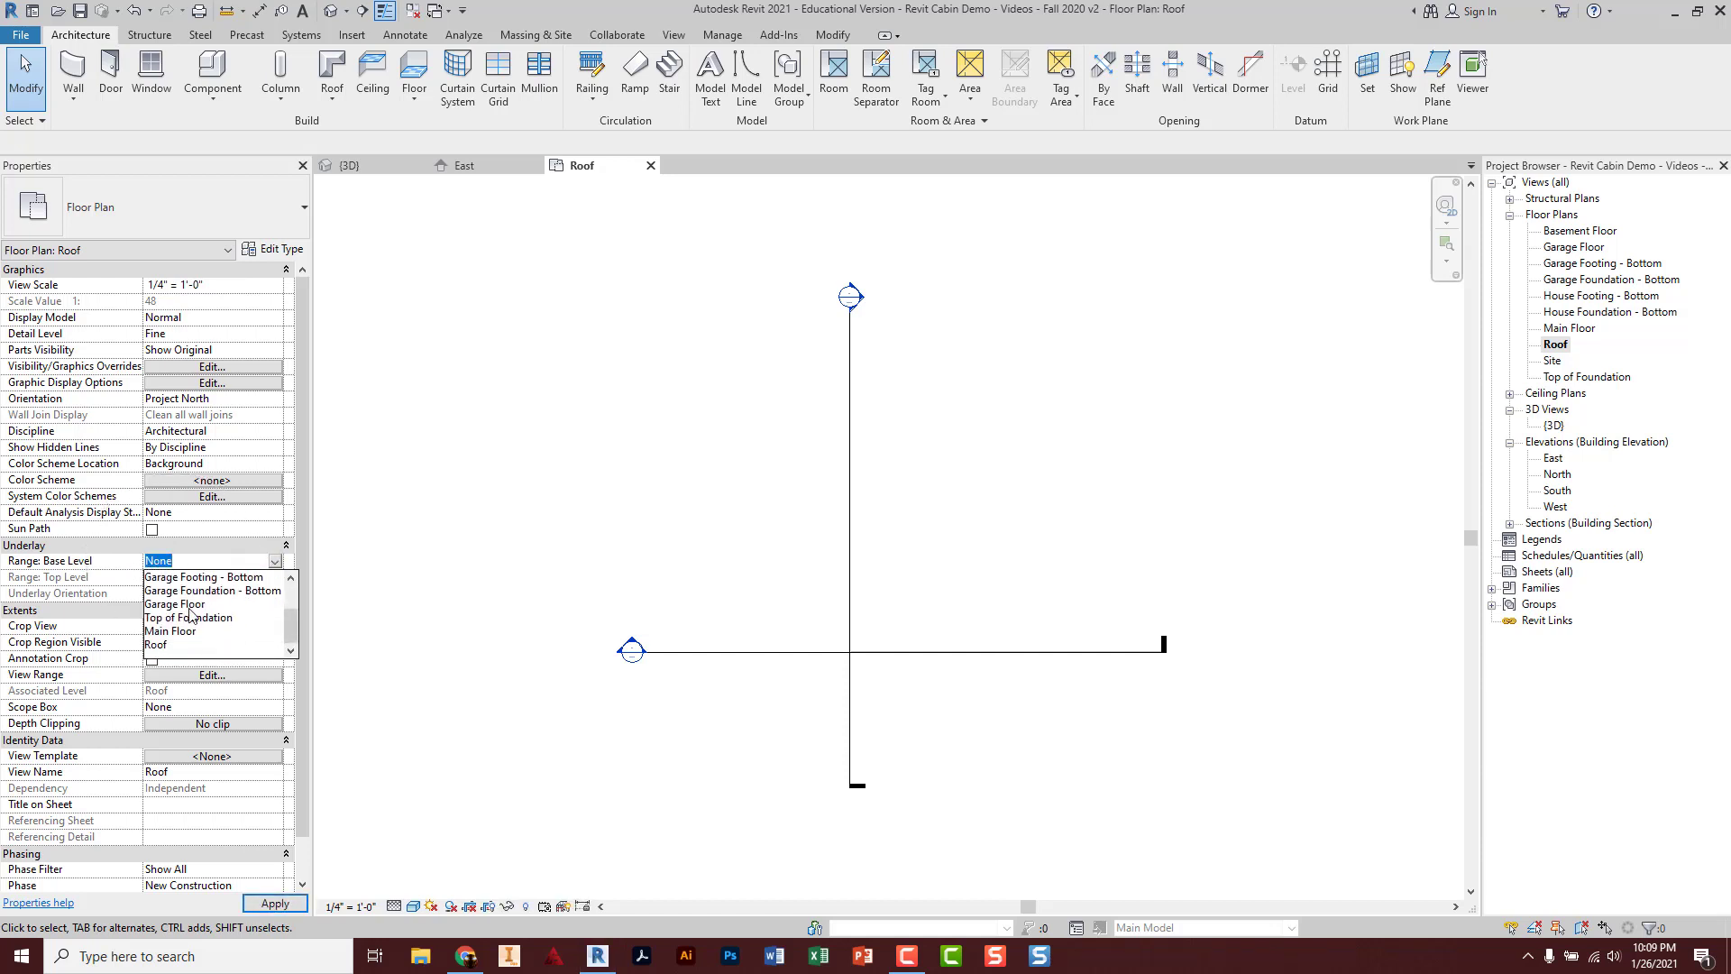
click(189, 633)
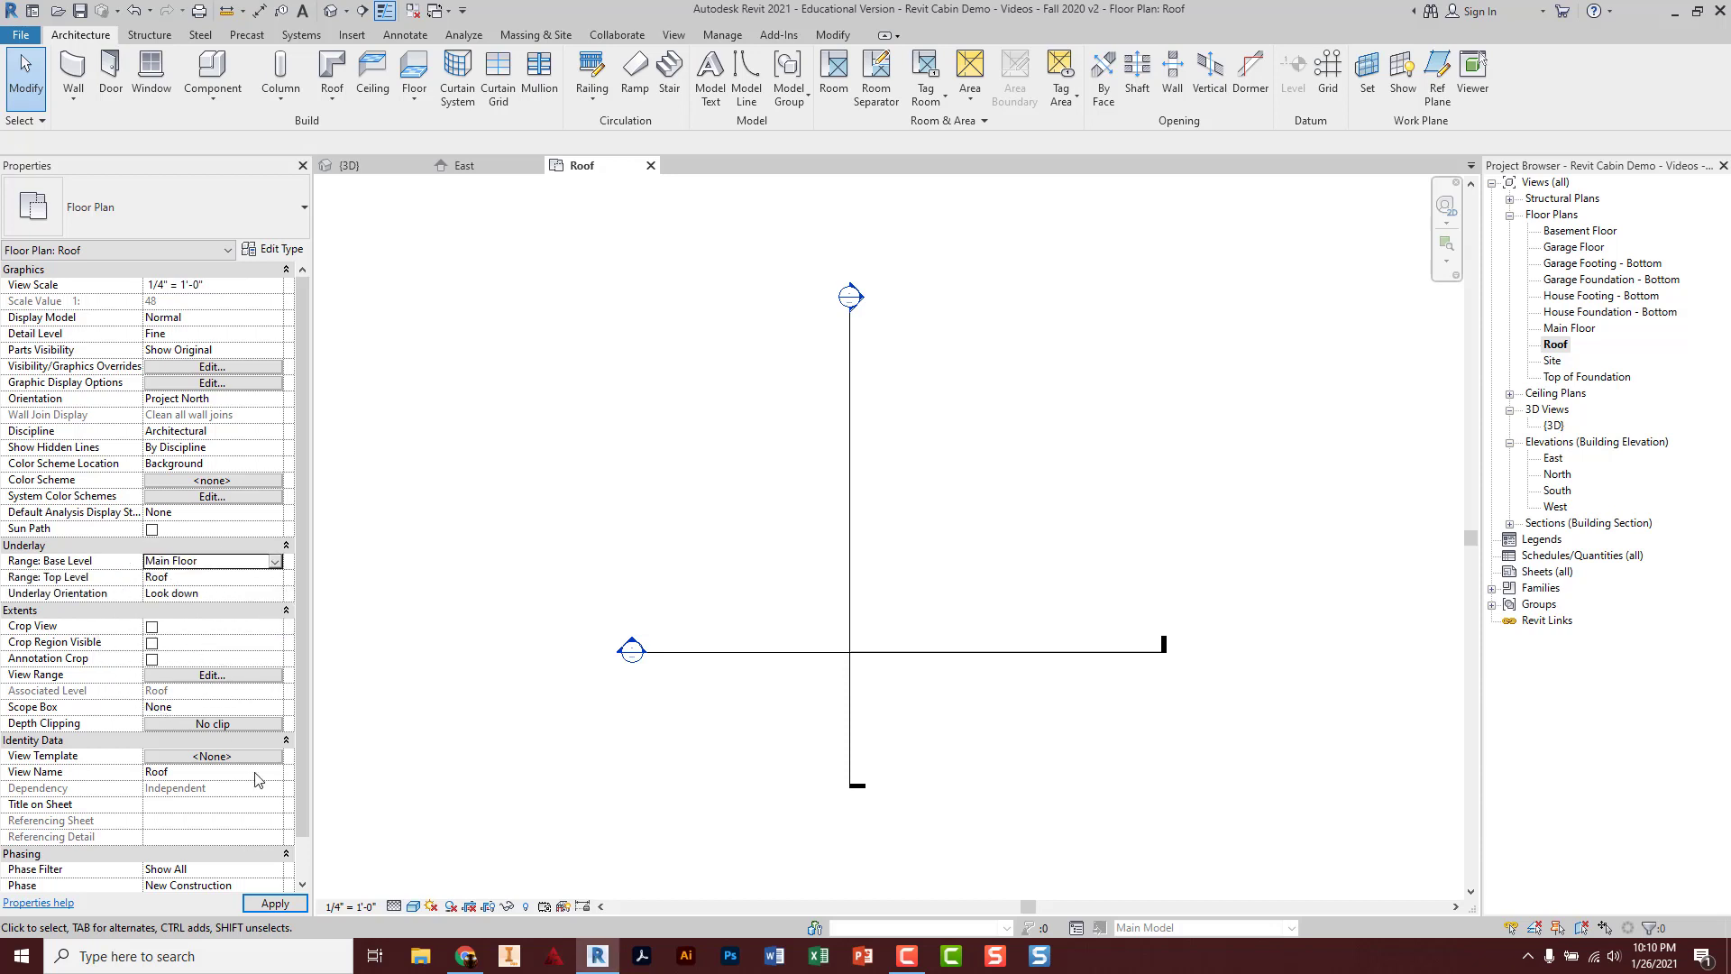
click(282, 898)
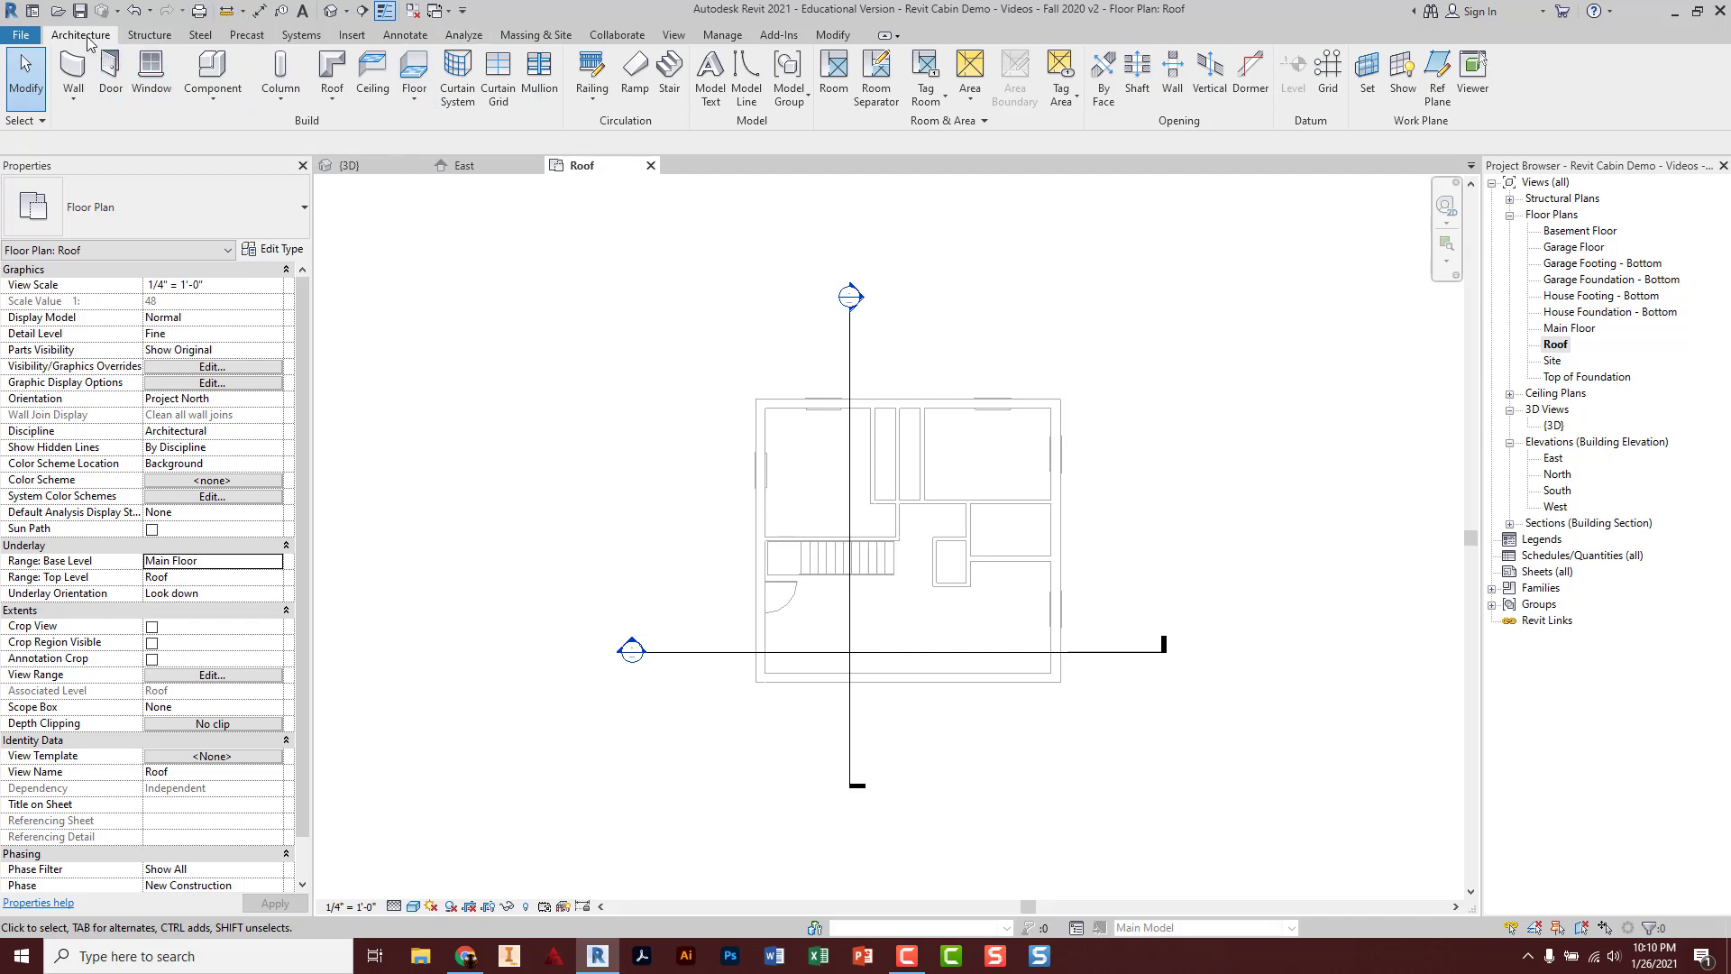
Start a roof by footprint and duplicate the Generic - 12" roof type under the name Cabin Roof.
click(331, 99)
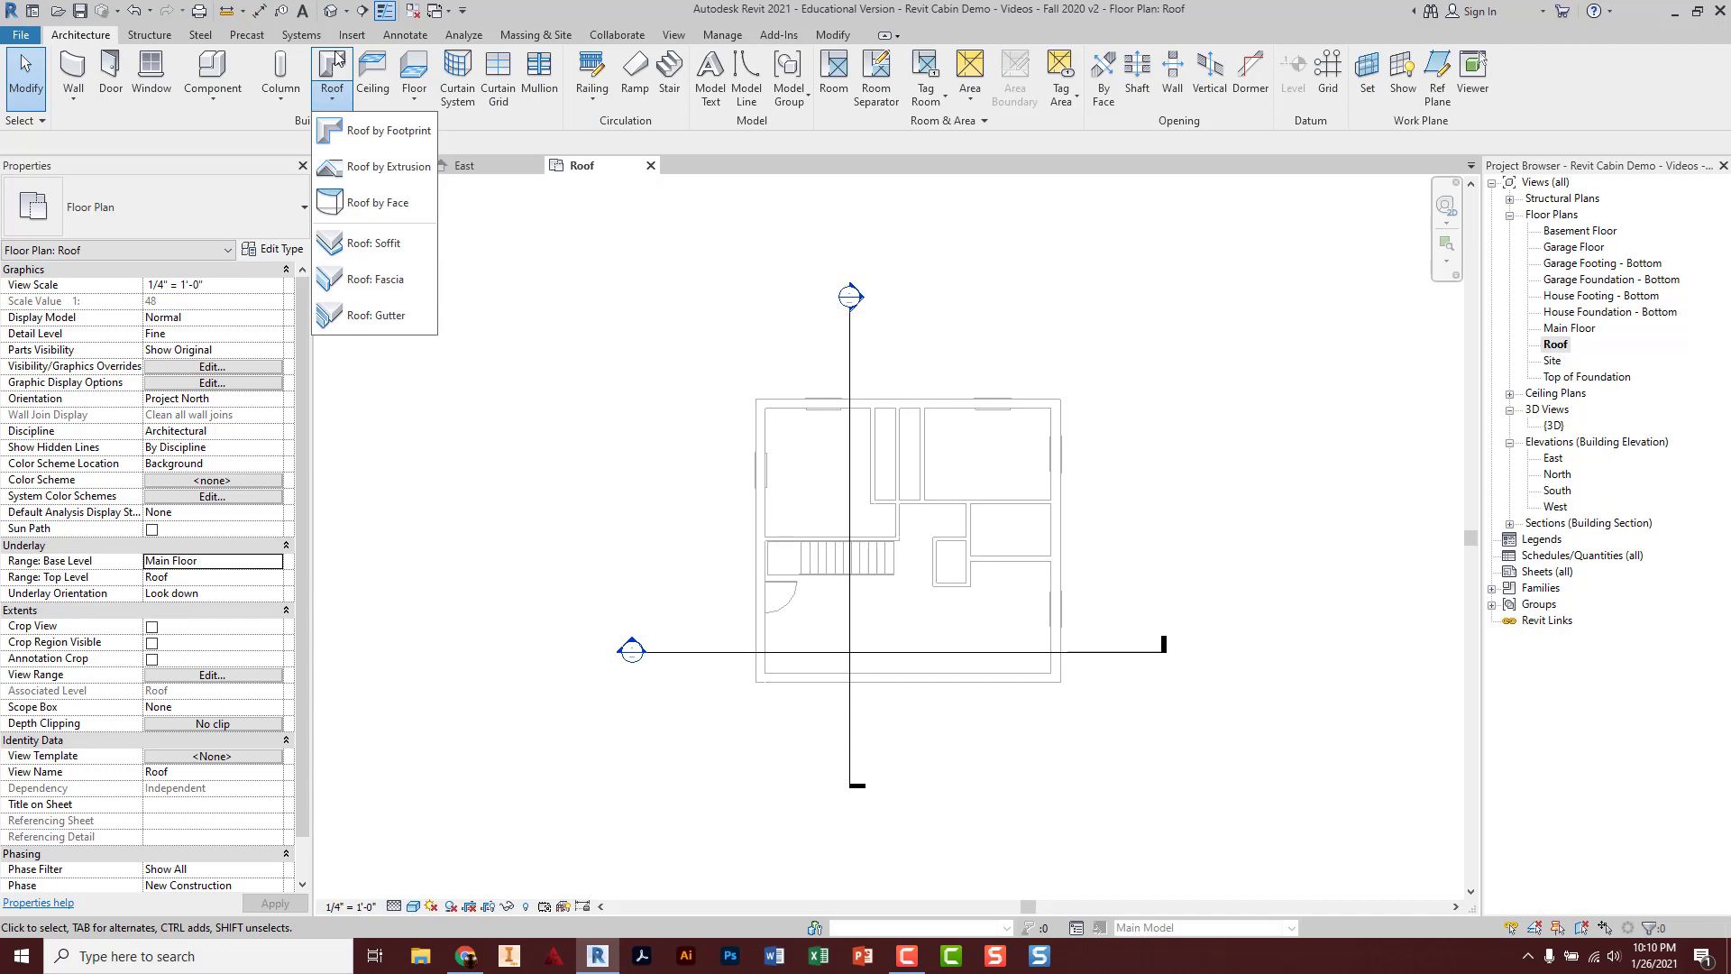
click(359, 131)
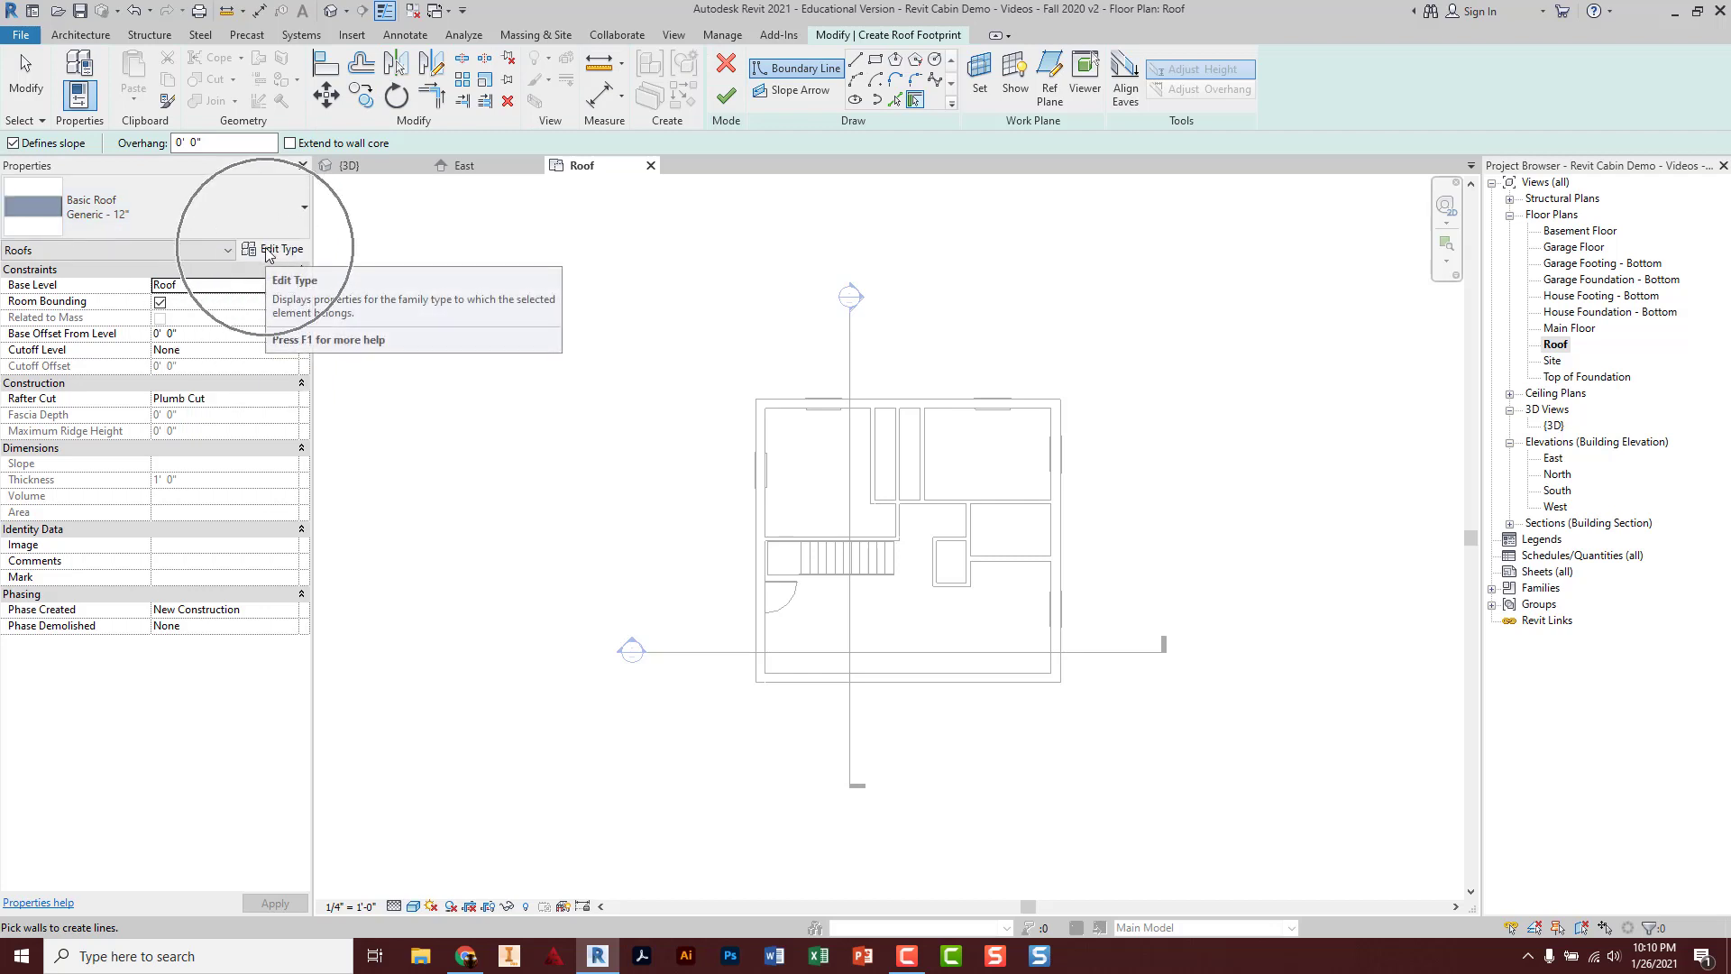
click(271, 249)
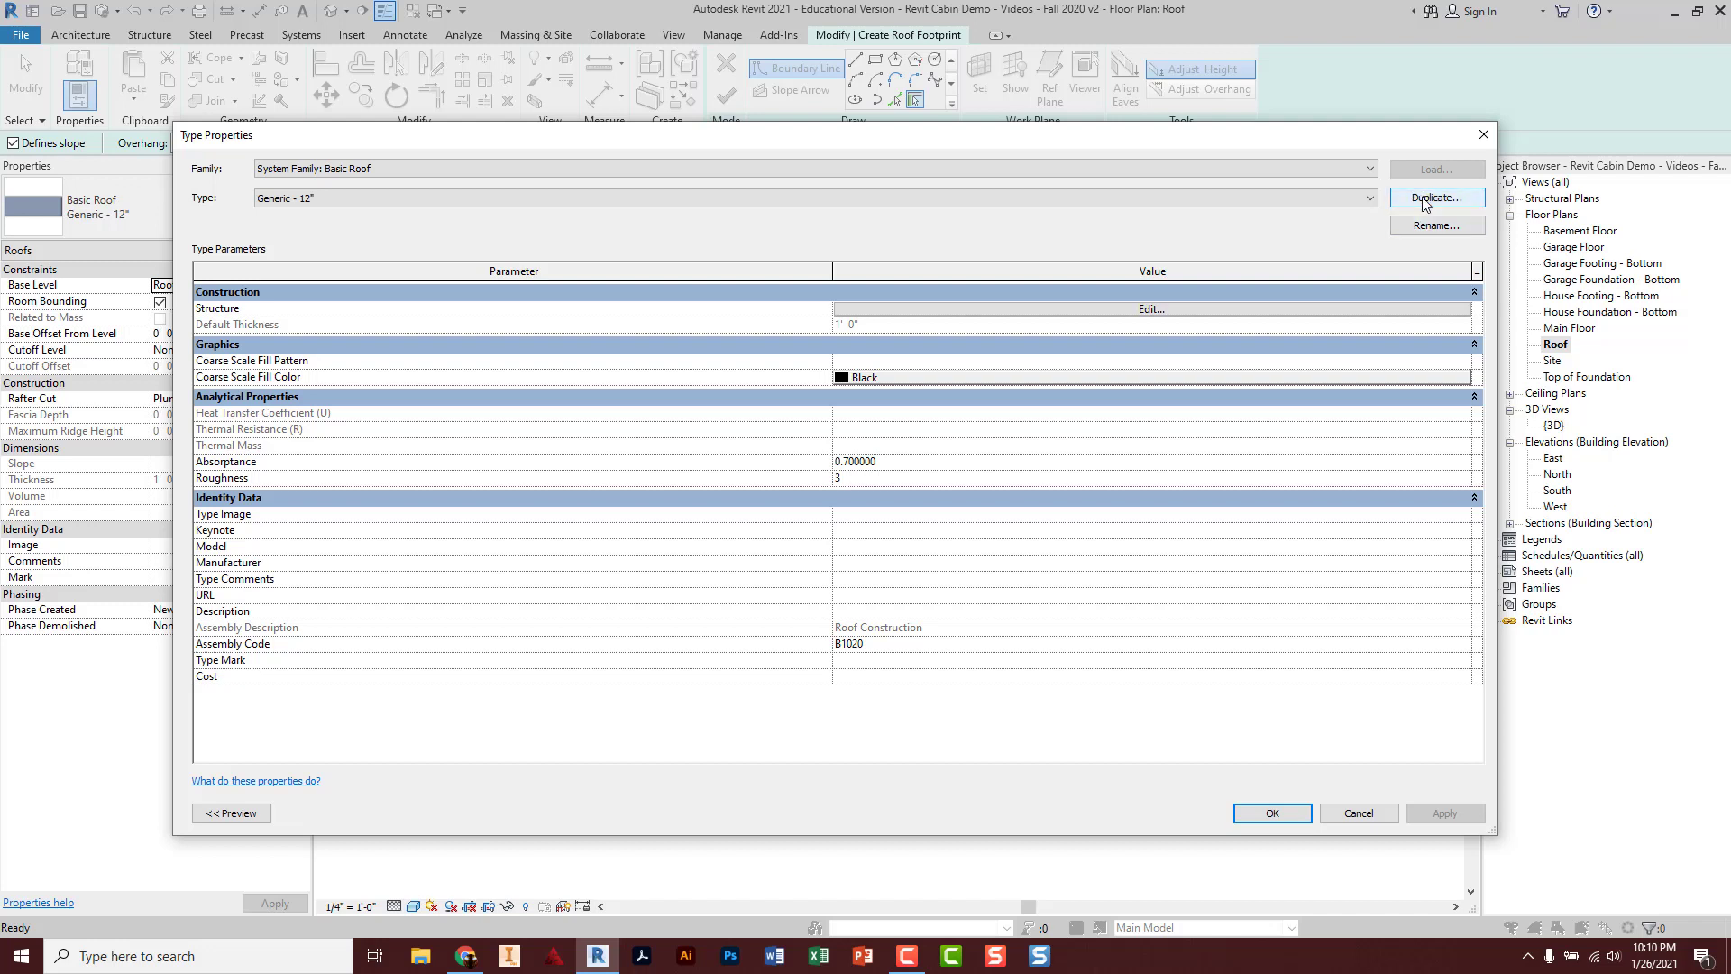
click(1424, 199)
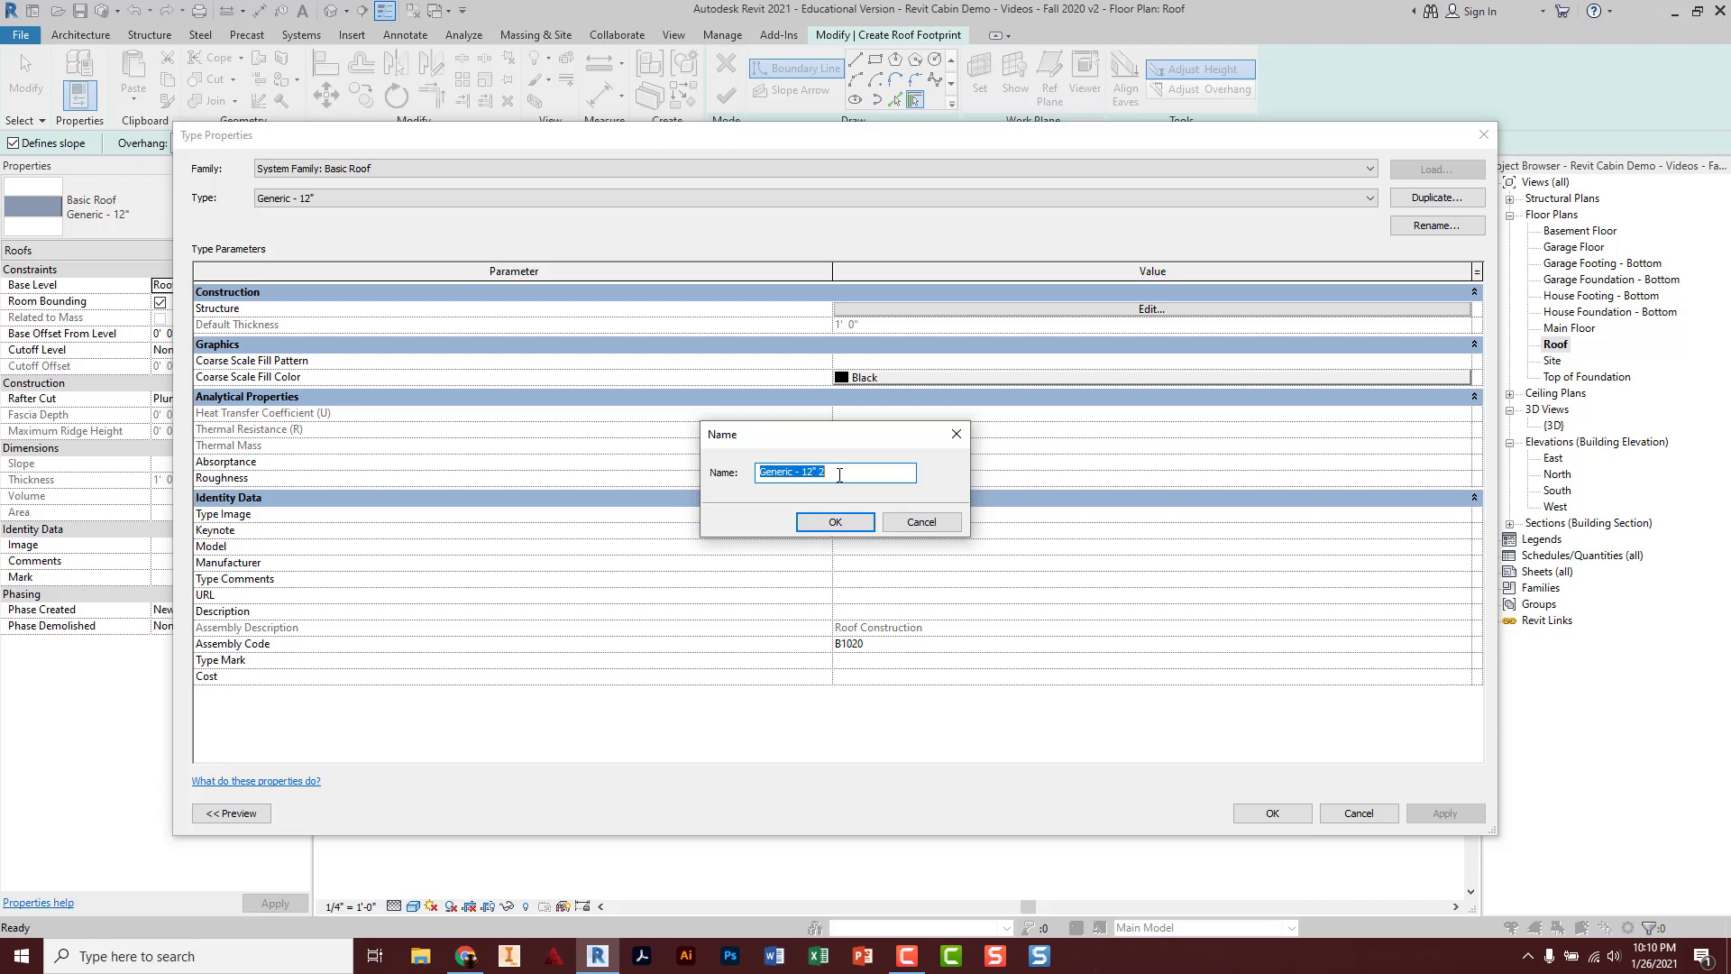
text(Cabin Roof)
click(838, 519)
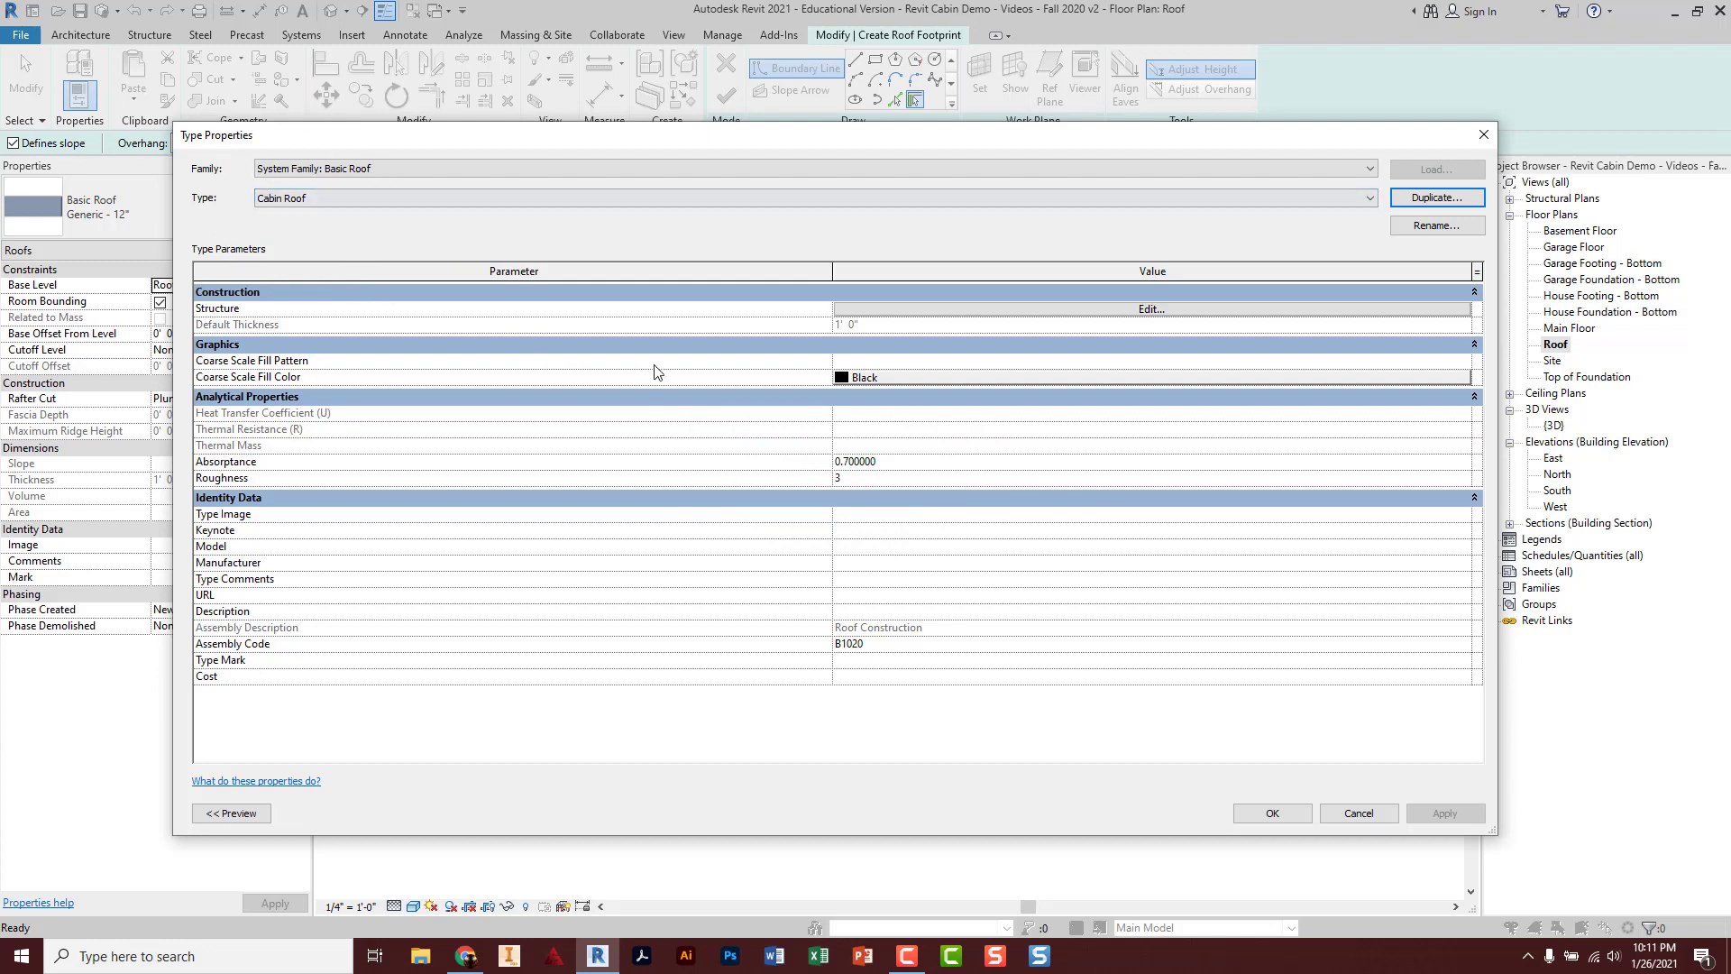
Open the Cabin Roof type's structure for editing and insert three new layers.
click(974, 311)
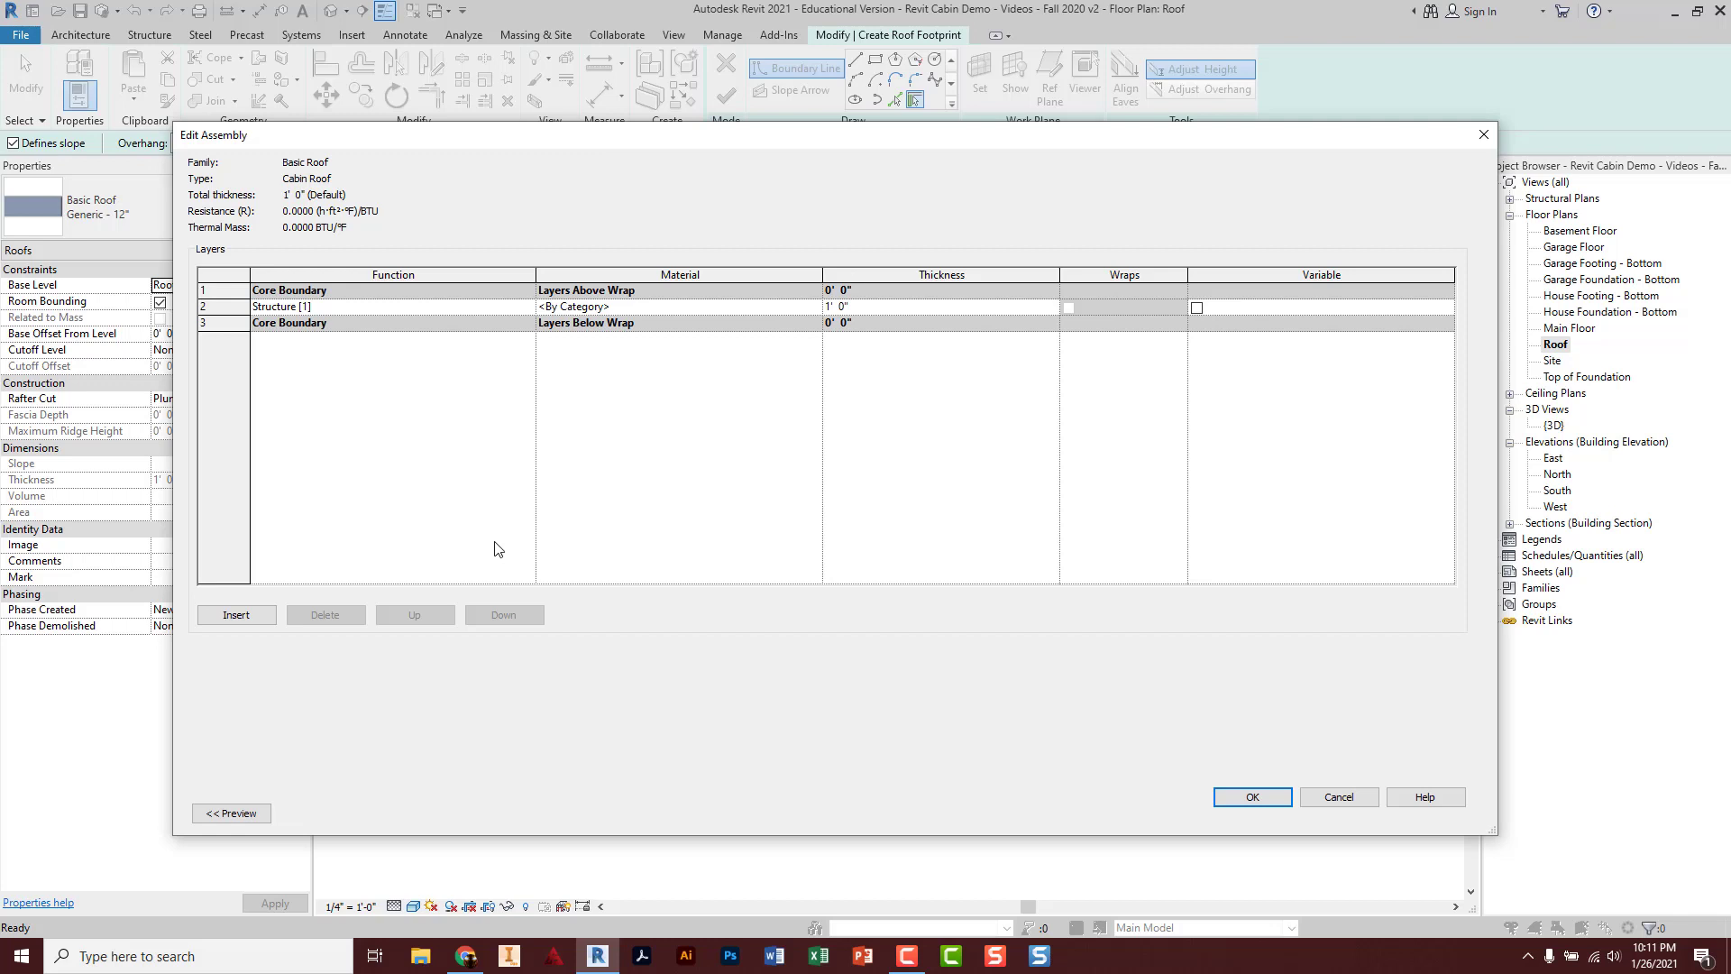
click(259, 616)
click(259, 617)
click(259, 617)
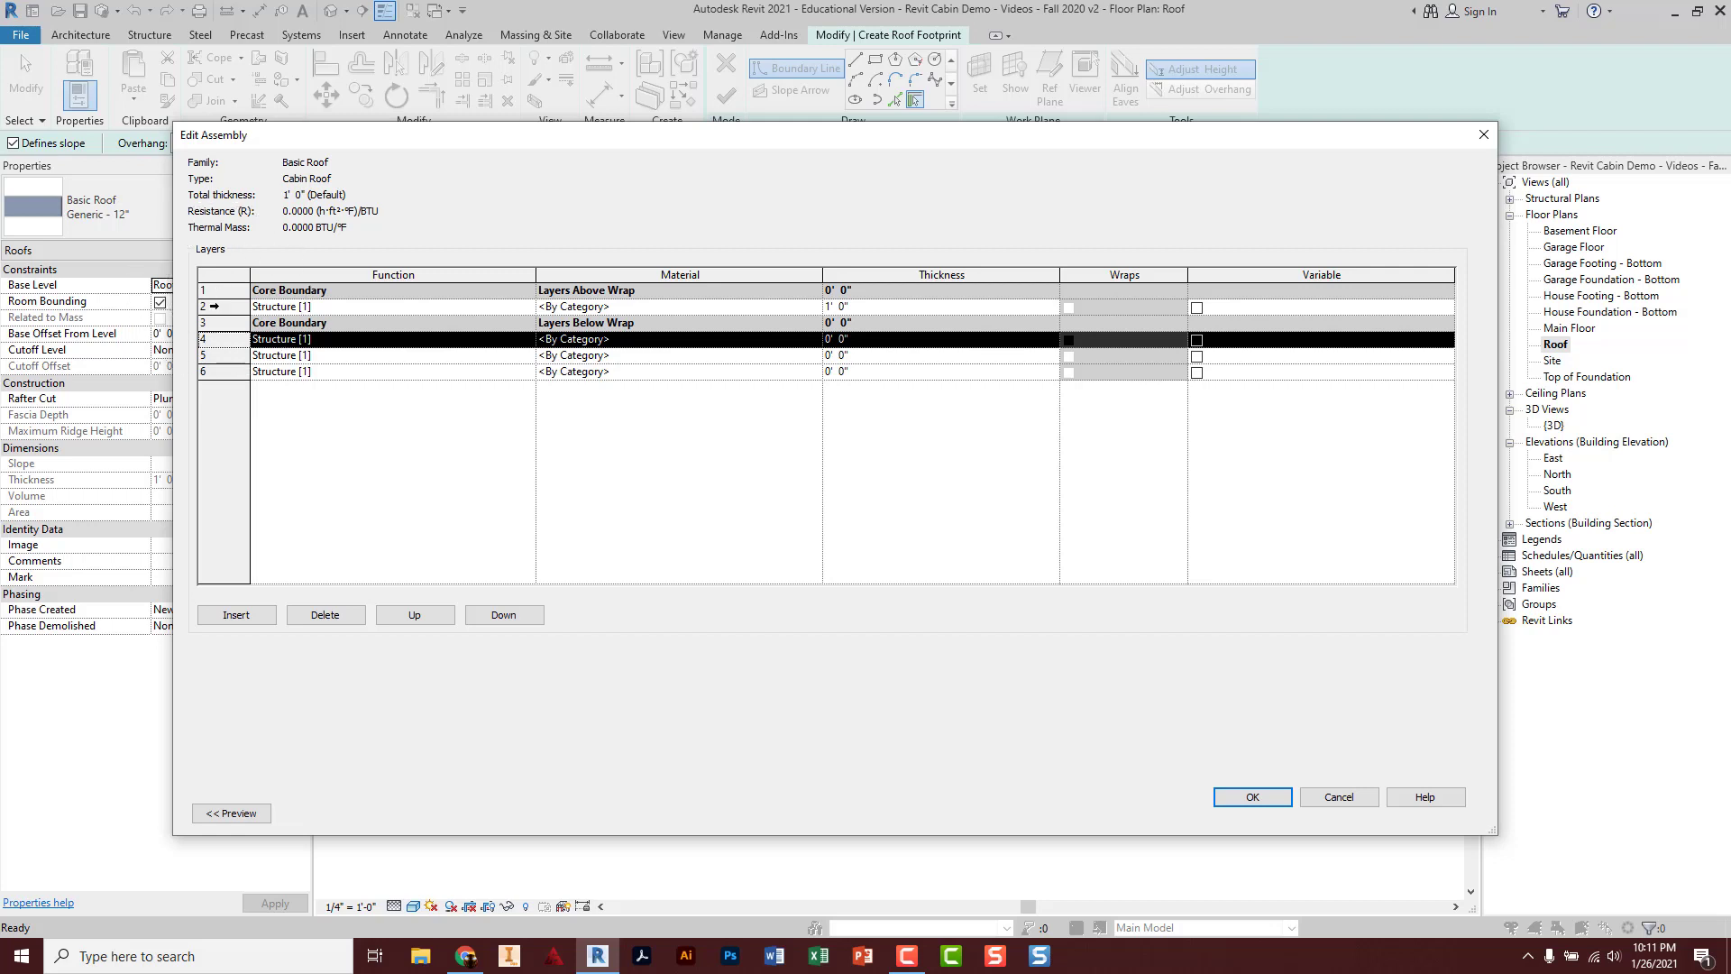
Move the lower core boundary below all layers and the upper core boundary down to row 4, leaving one layer in the core.
click(218, 323)
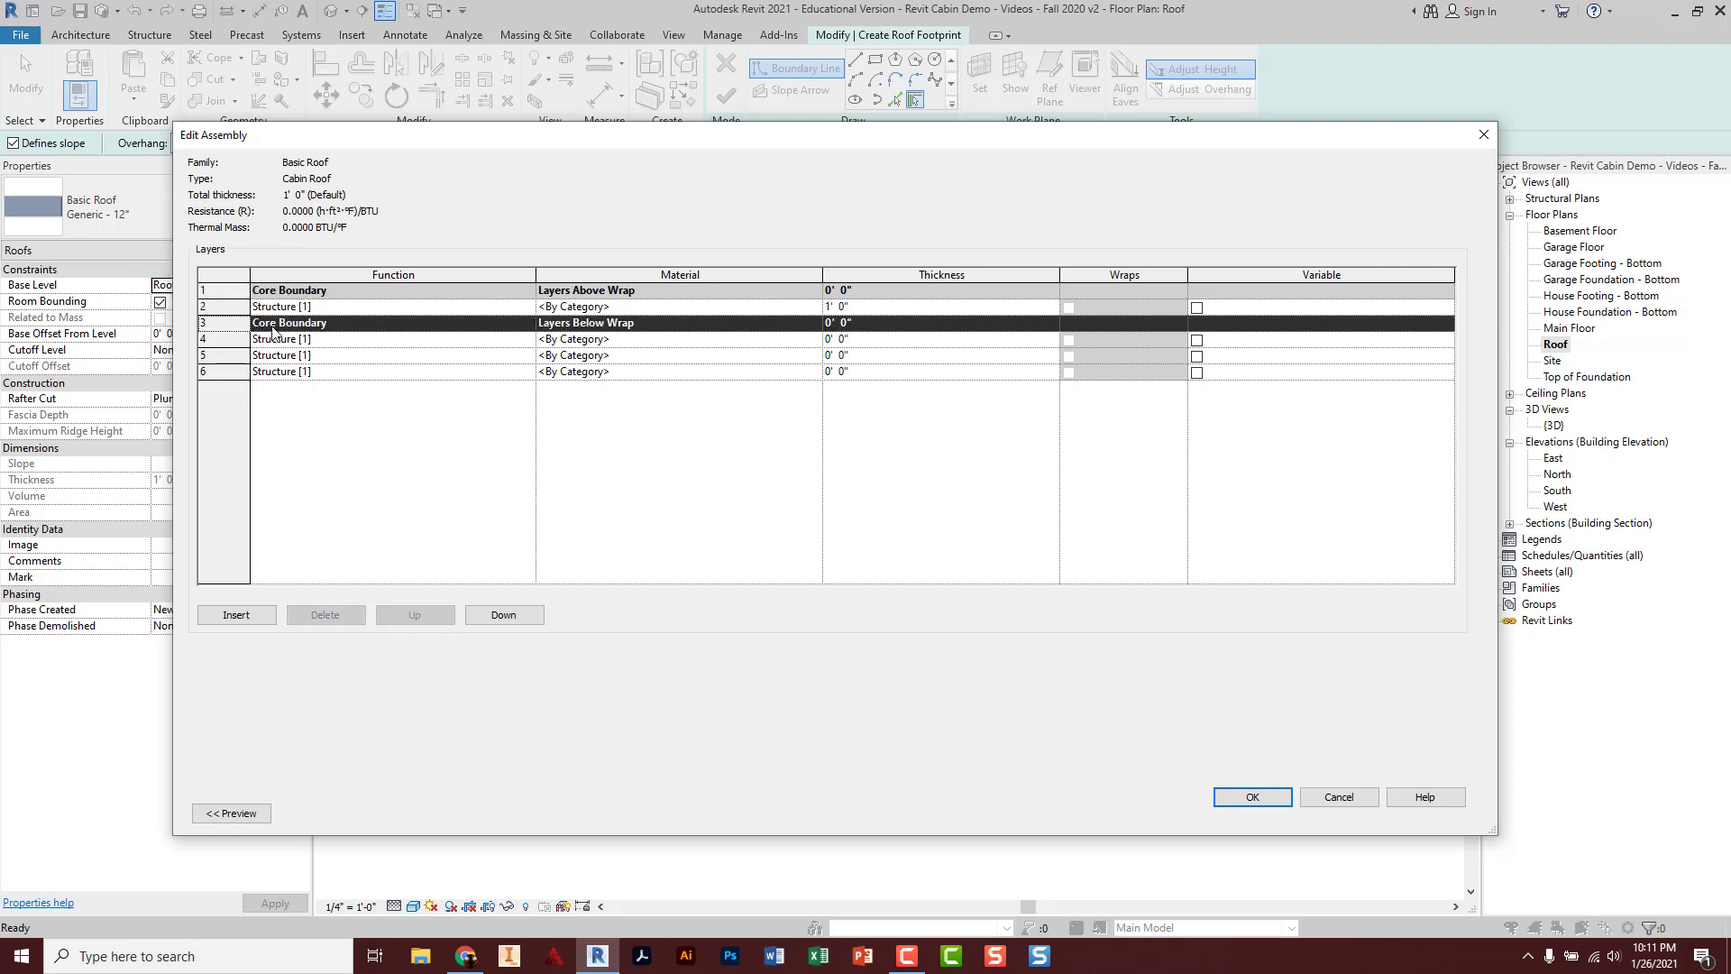
click(503, 614)
click(503, 614)
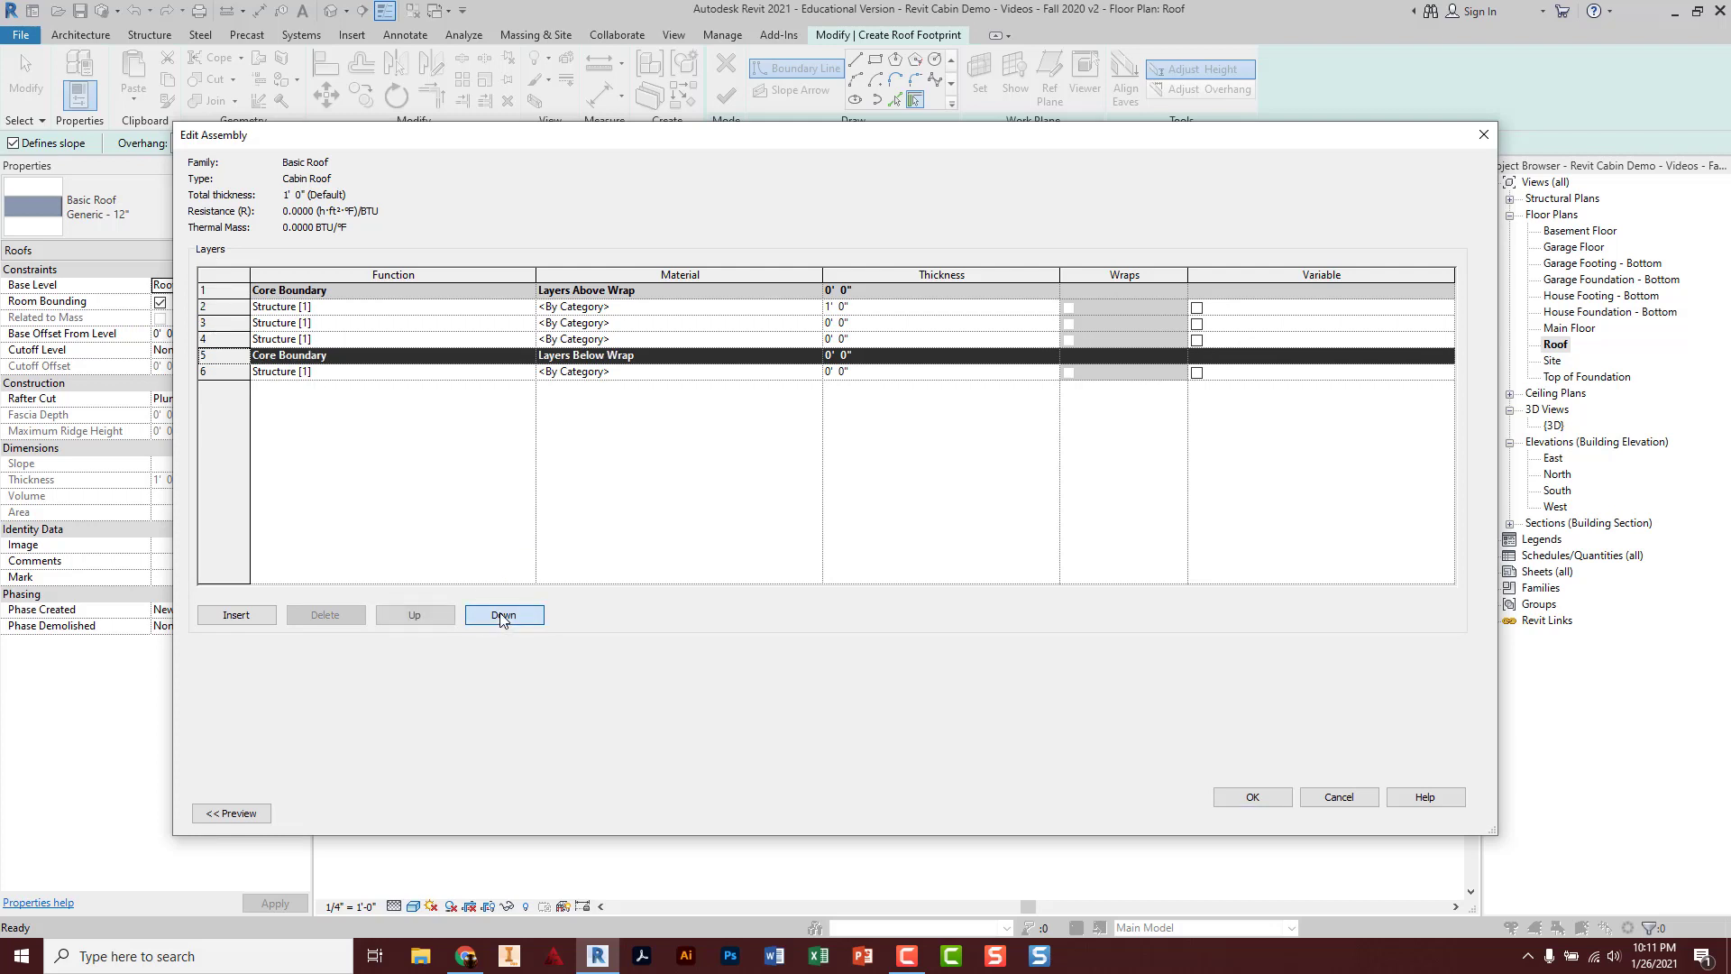
click(503, 614)
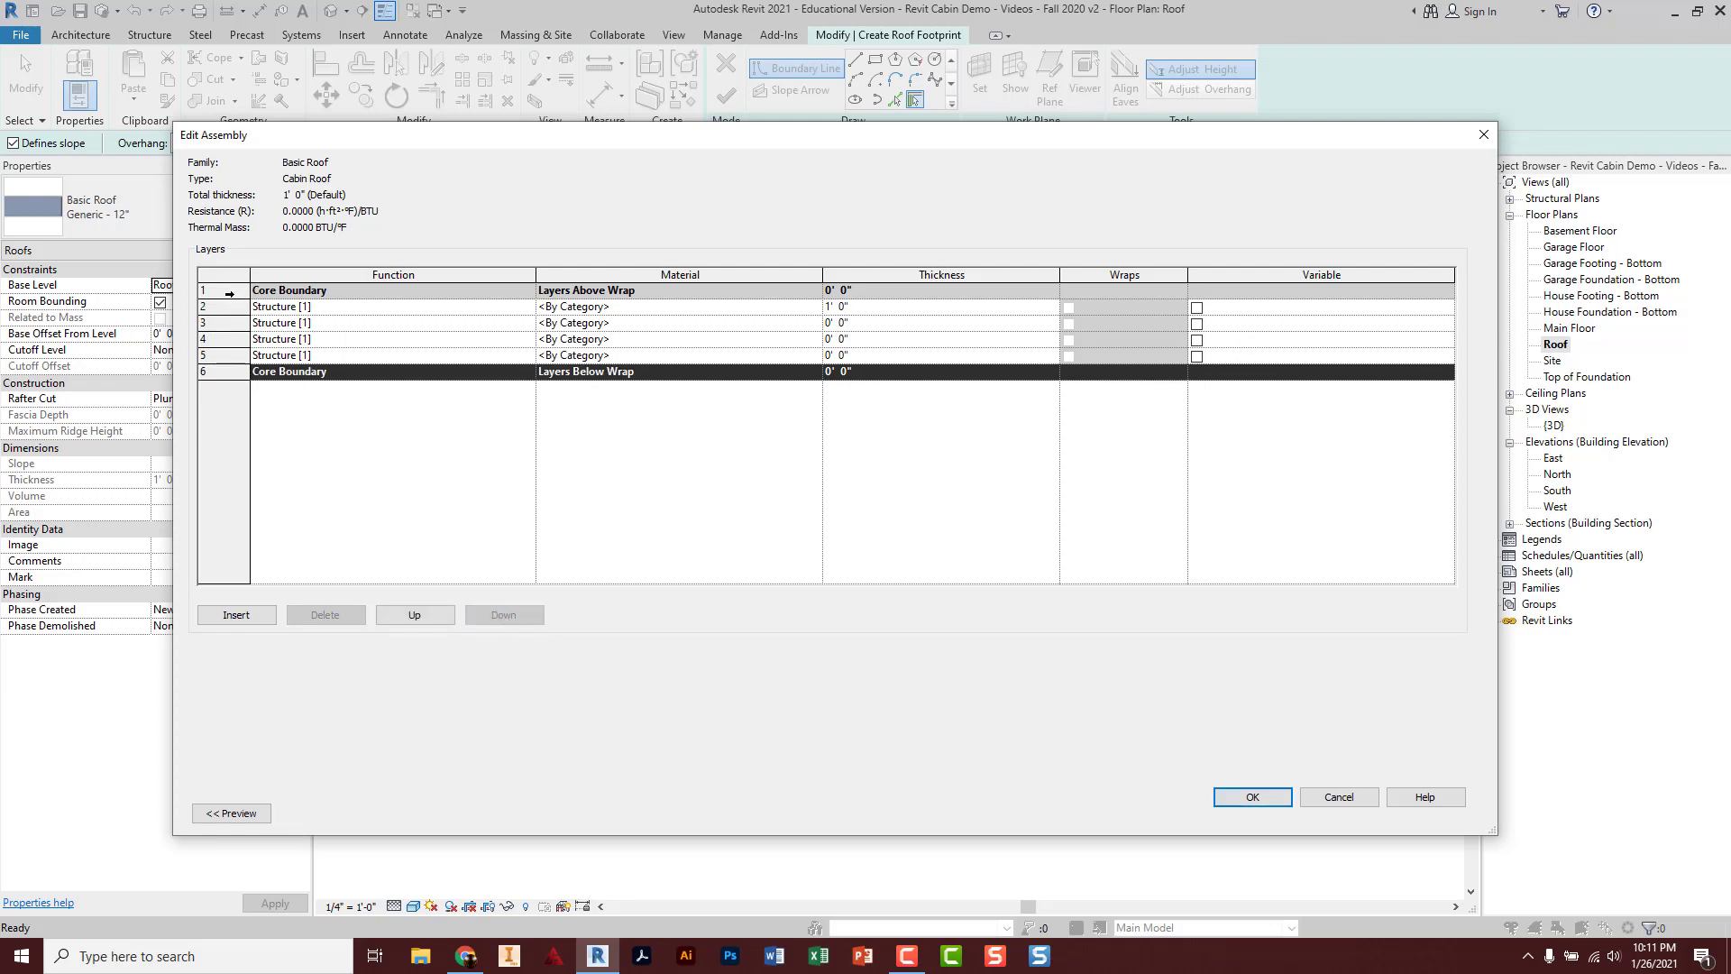
click(210, 290)
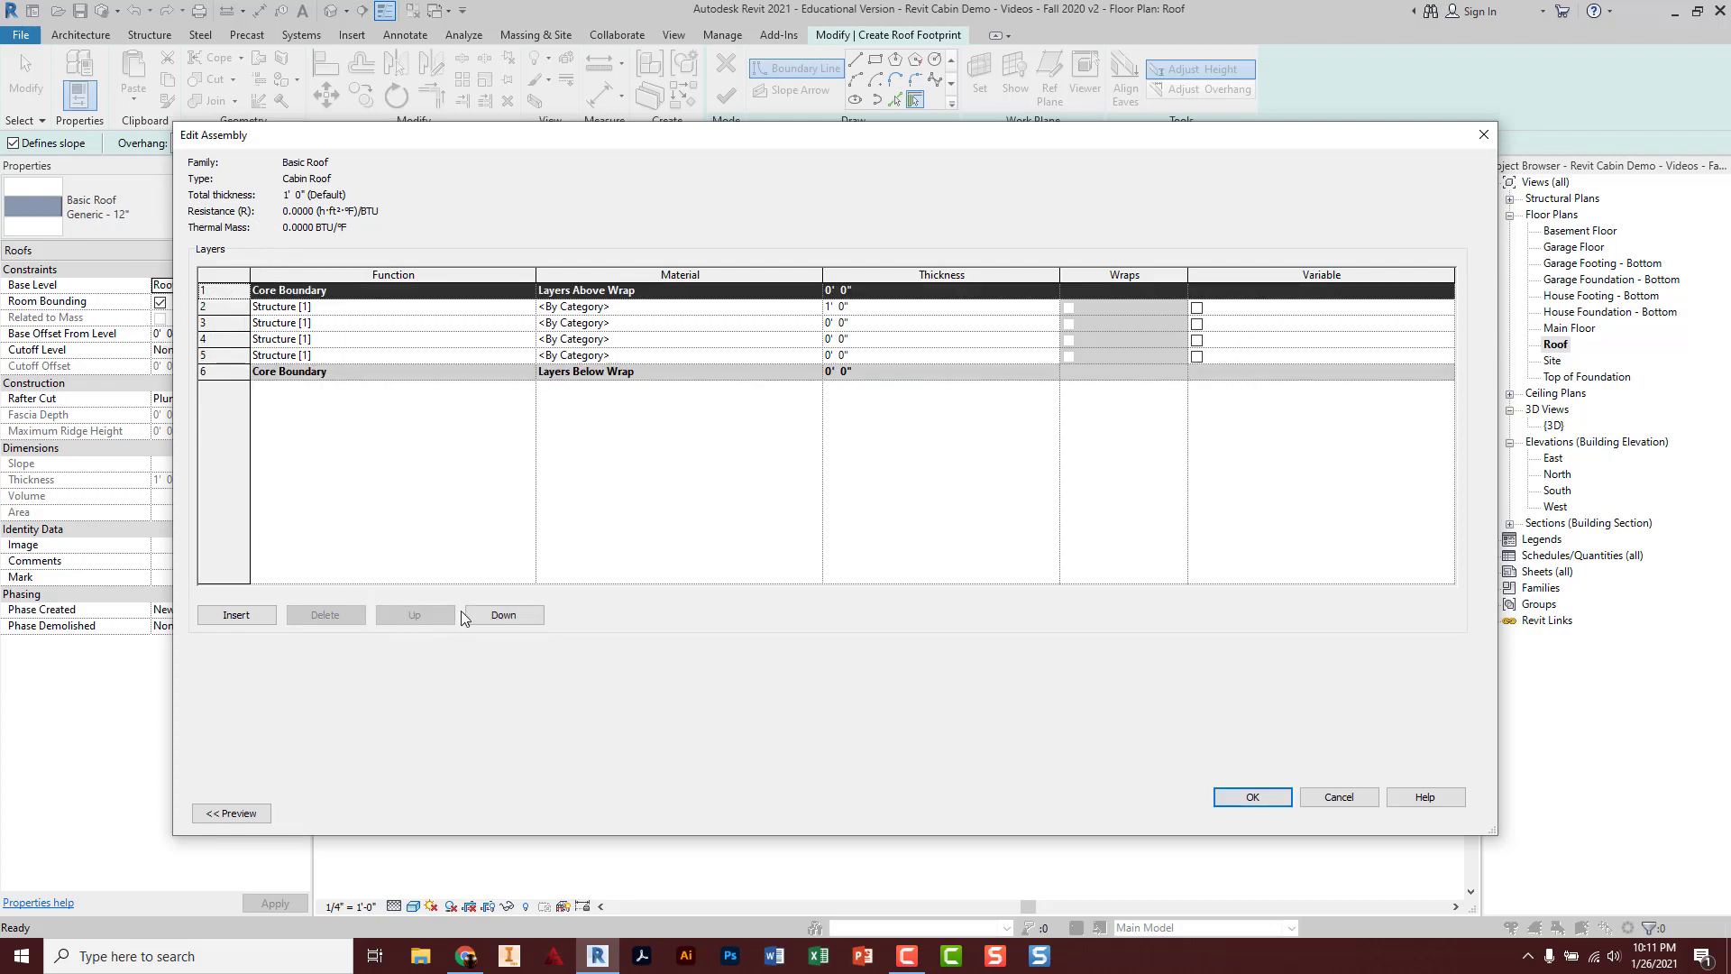
click(486, 615)
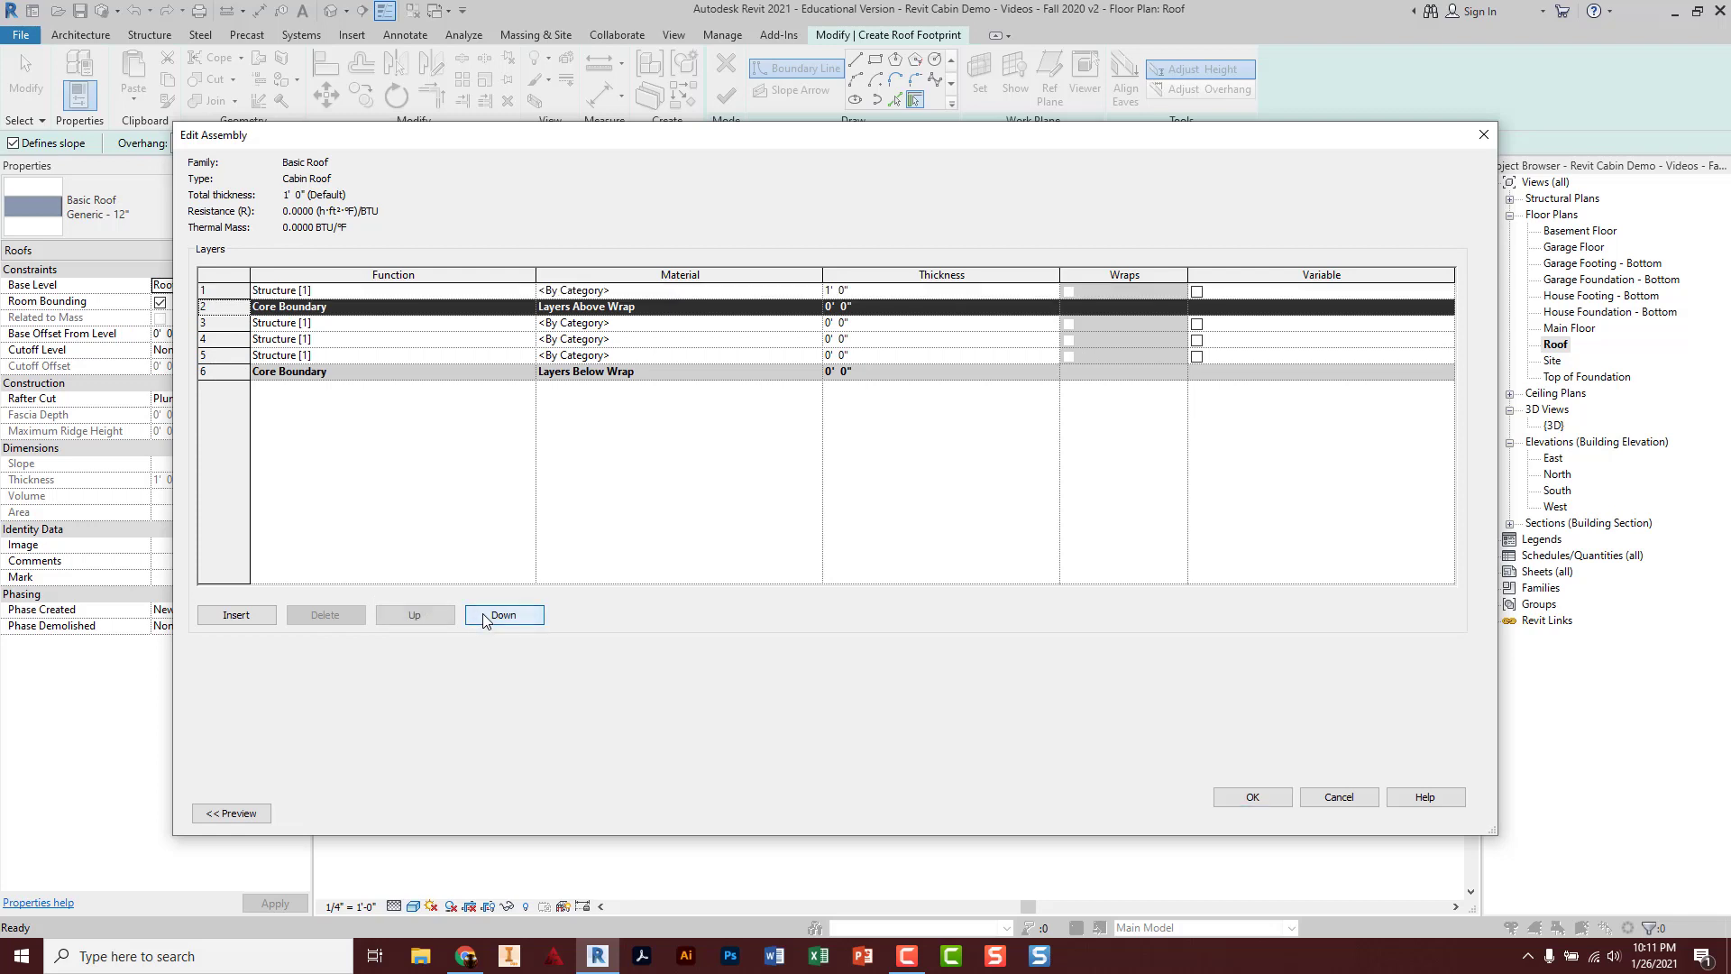
click(486, 616)
click(487, 615)
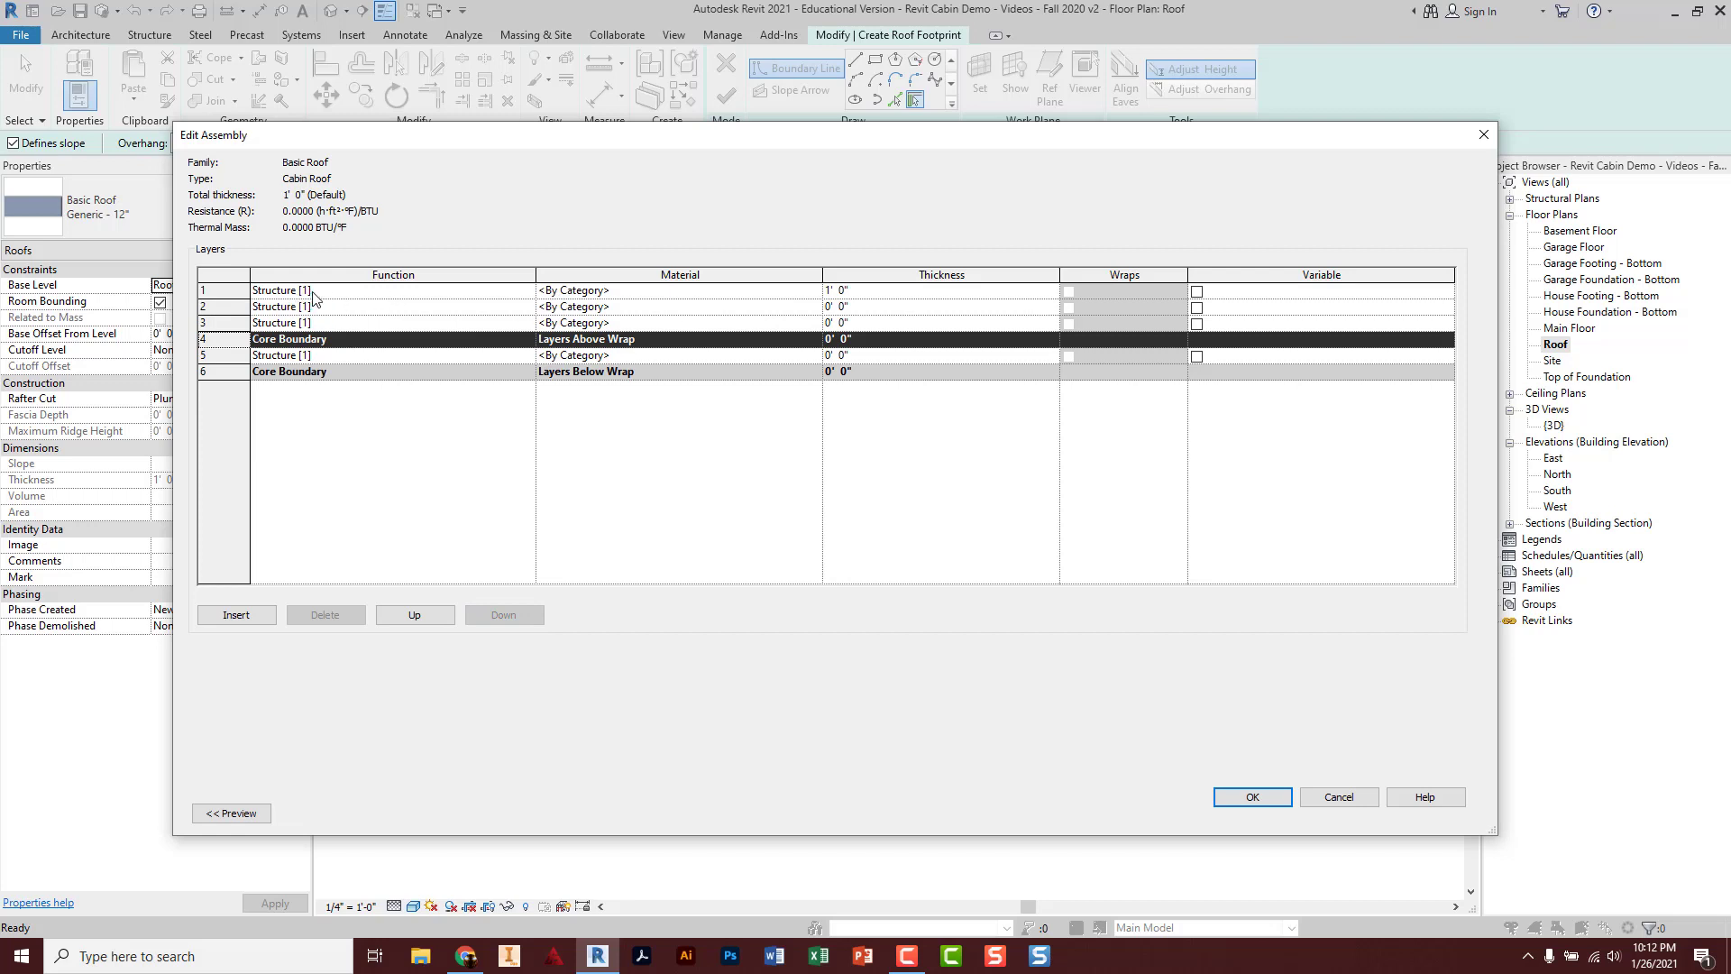
Set the first layer's function to Finish 1 [4] and assign it the Asphalt Shingle material.
click(526, 291)
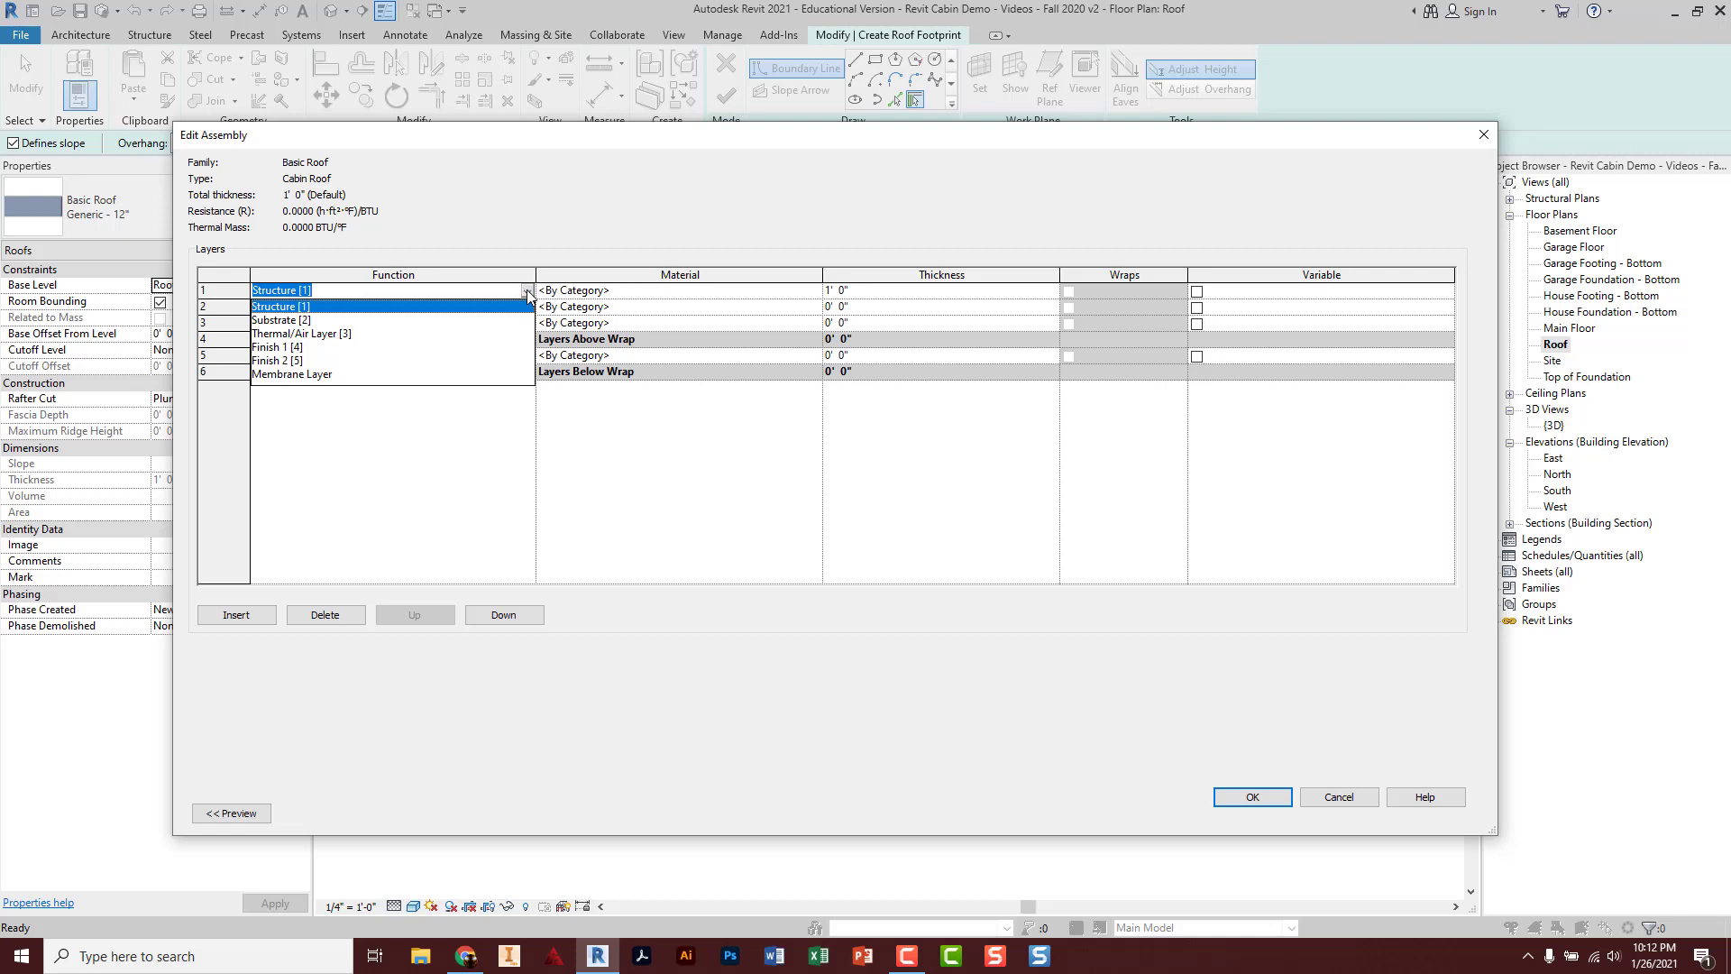
click(289, 348)
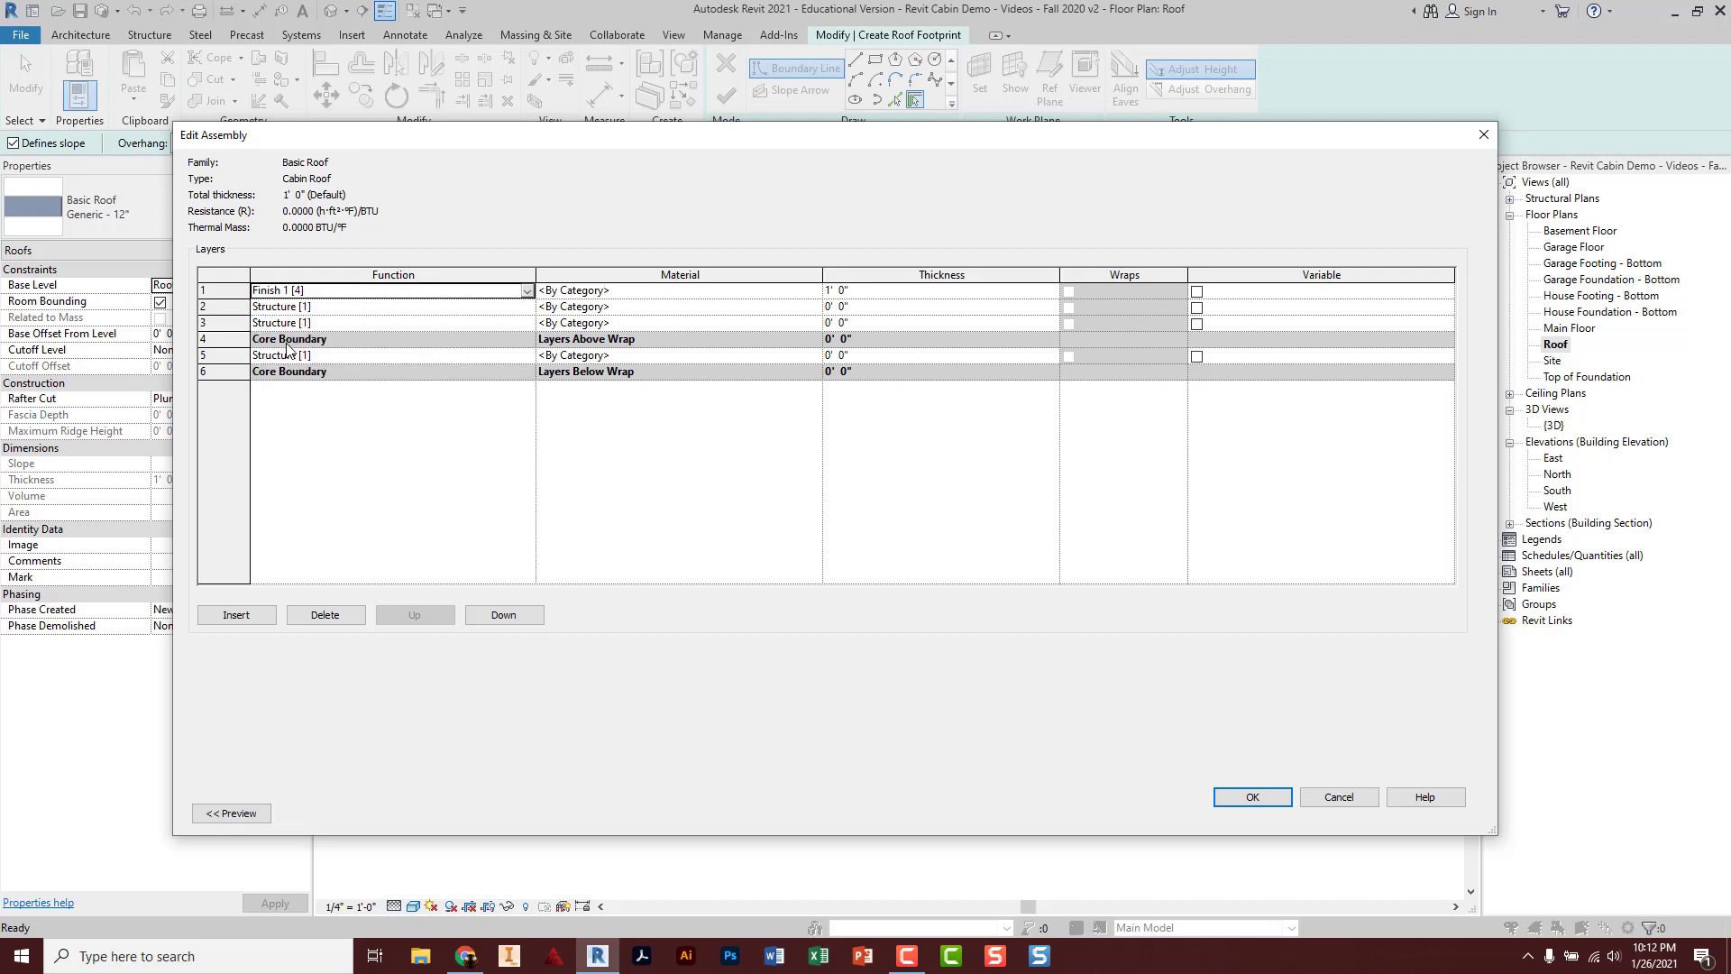
click(676, 295)
click(678, 300)
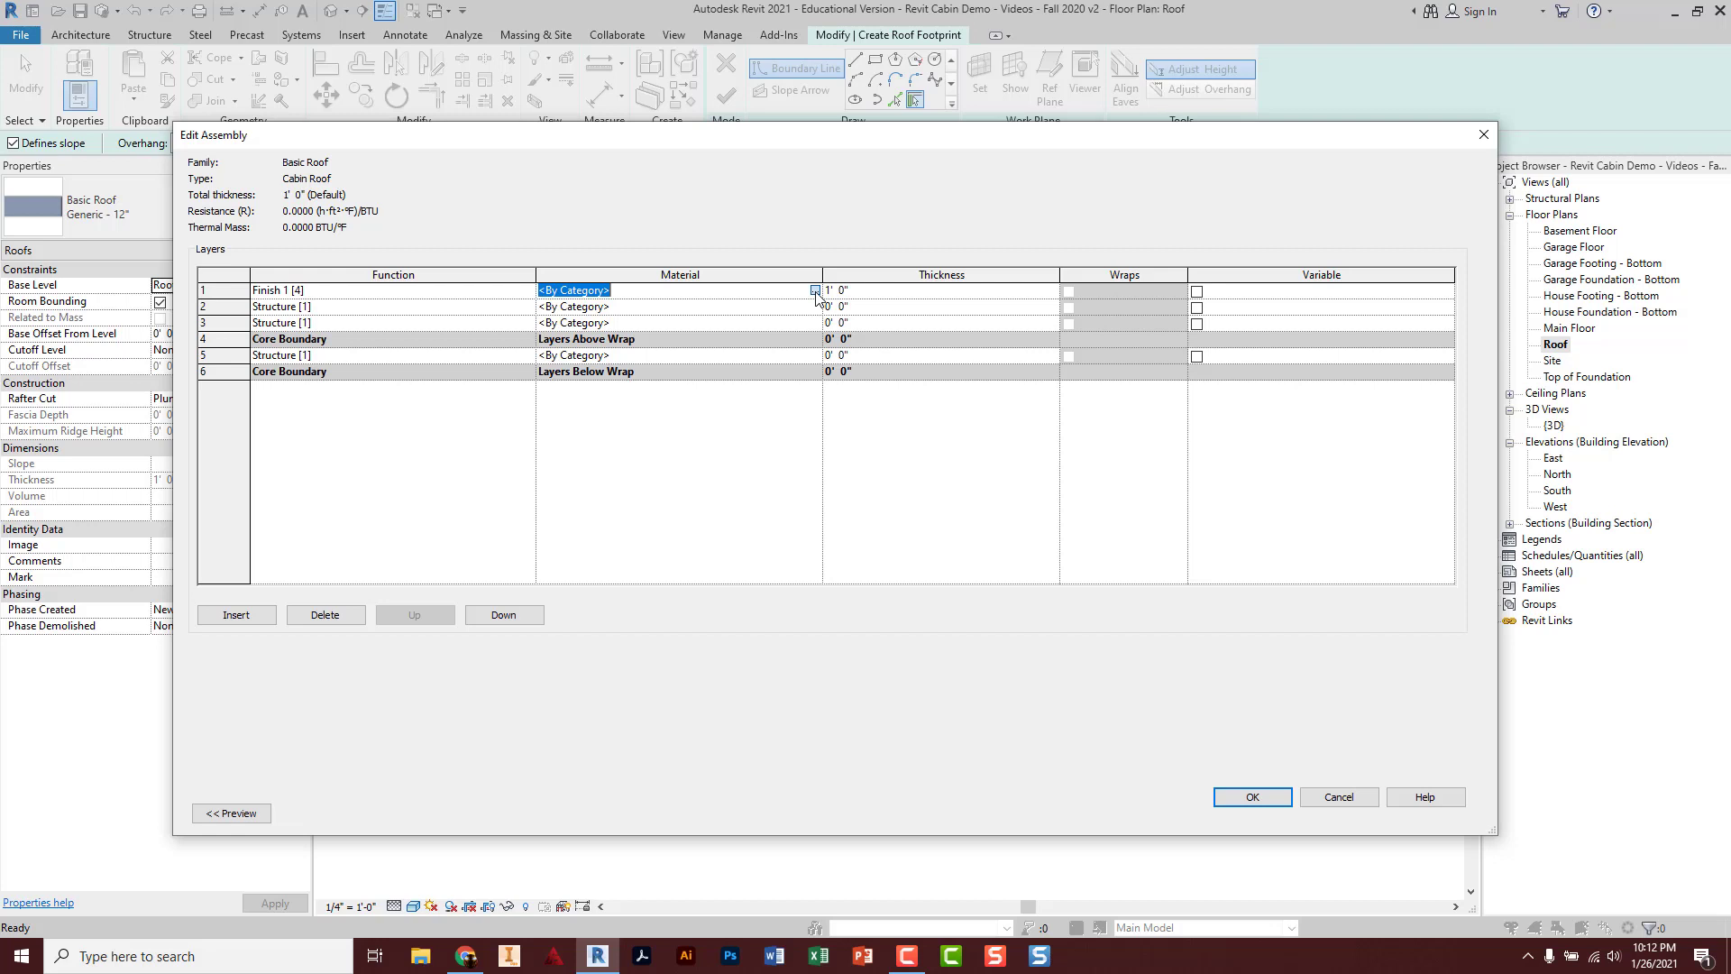
click(815, 290)
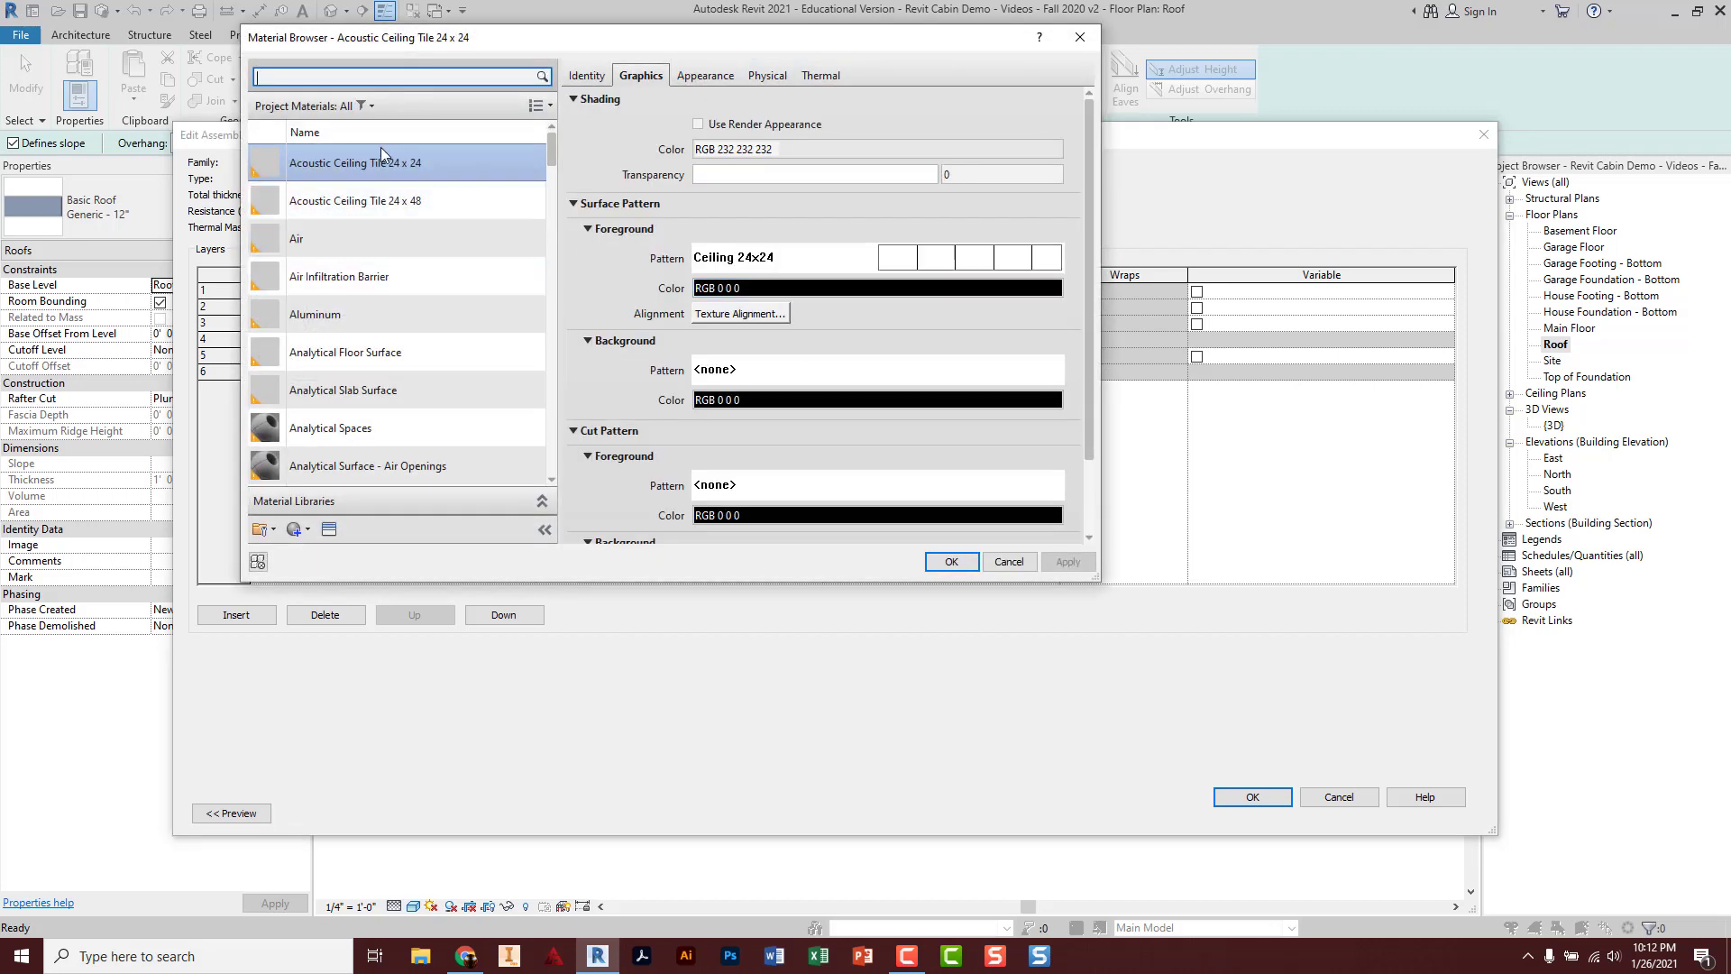
click(327, 78)
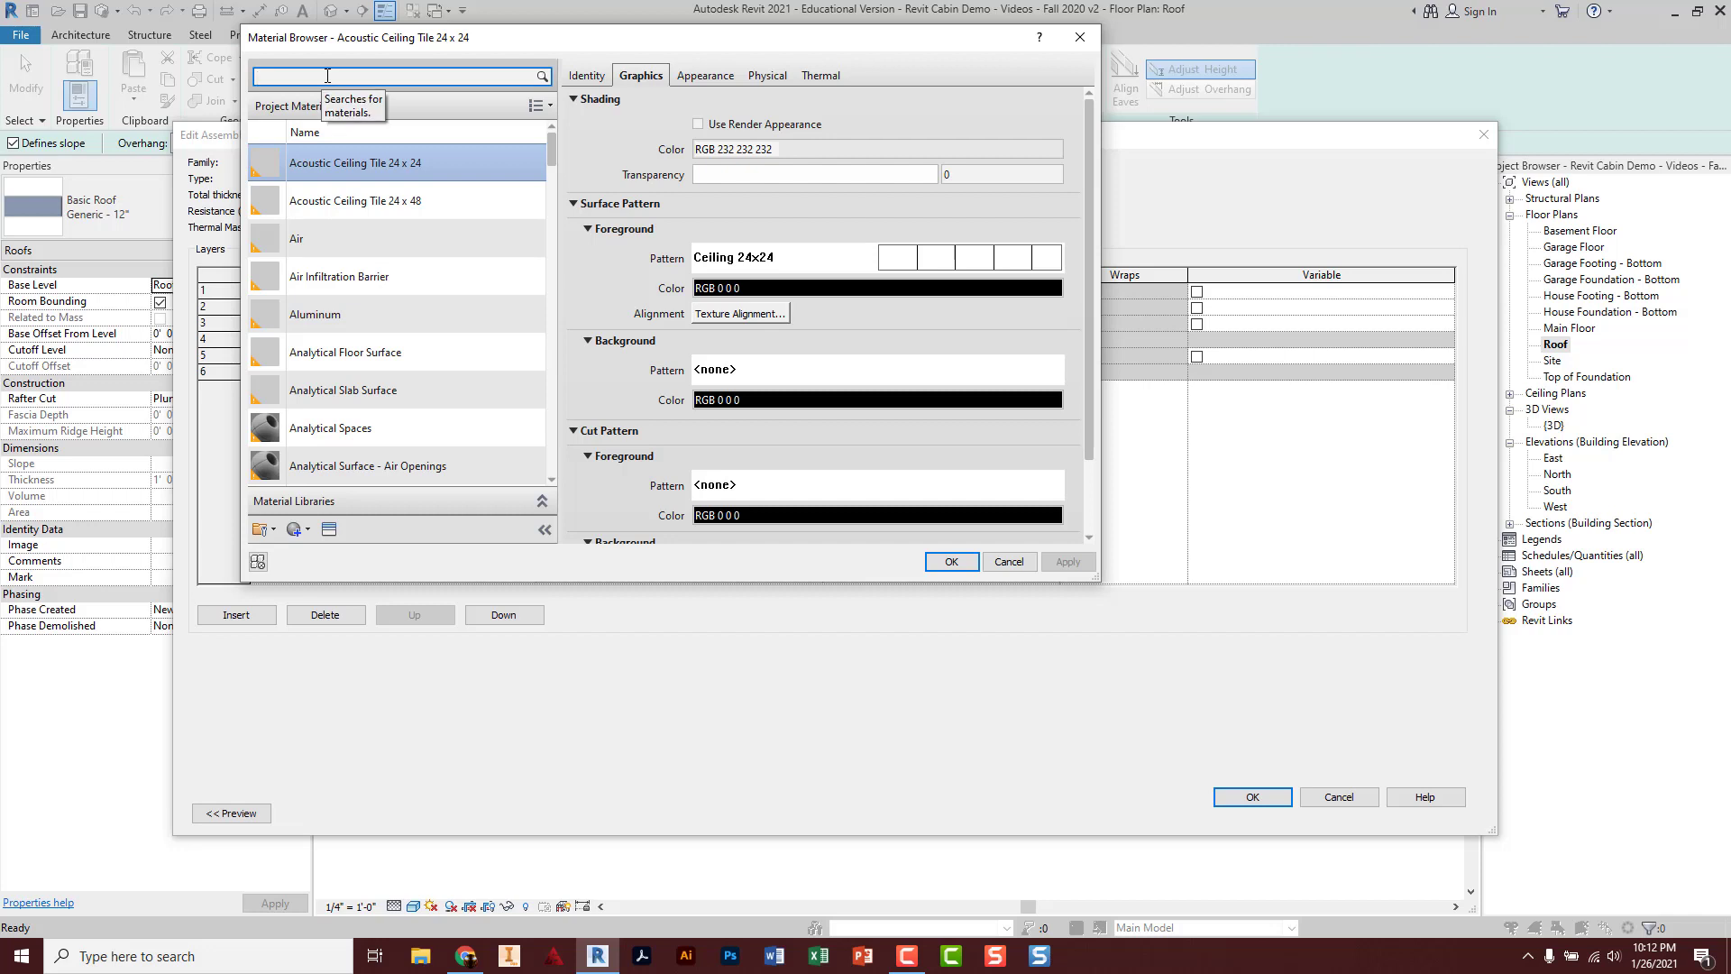
text(asph)
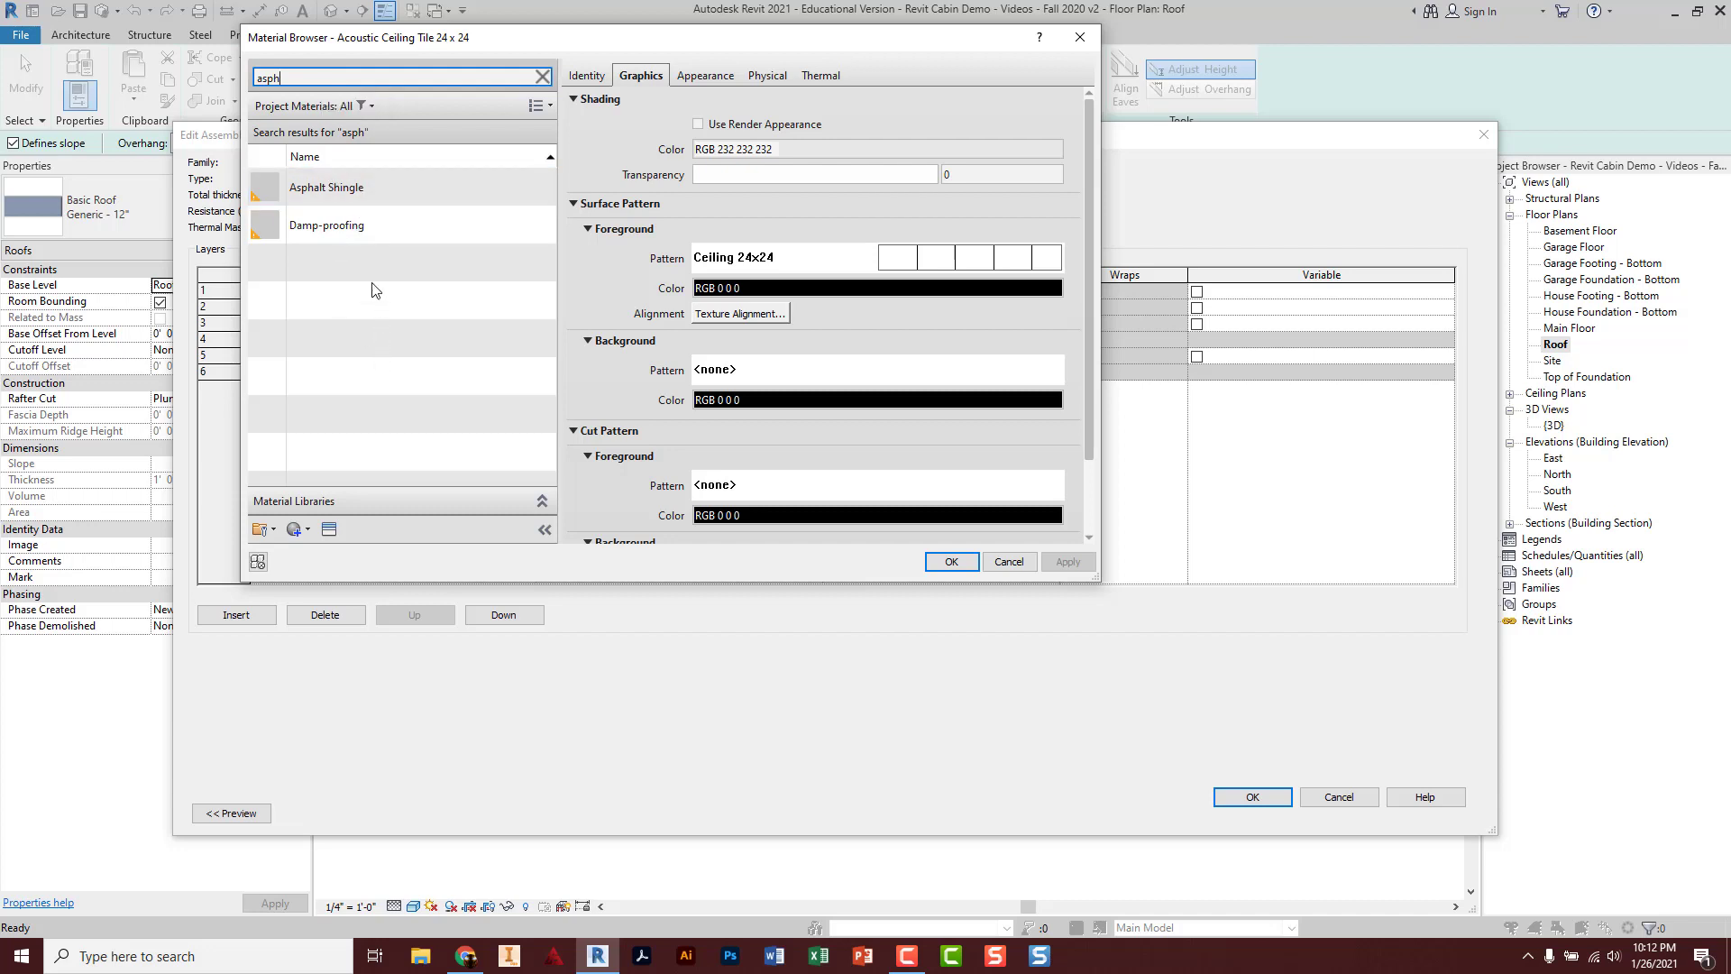
double_click(333, 190)
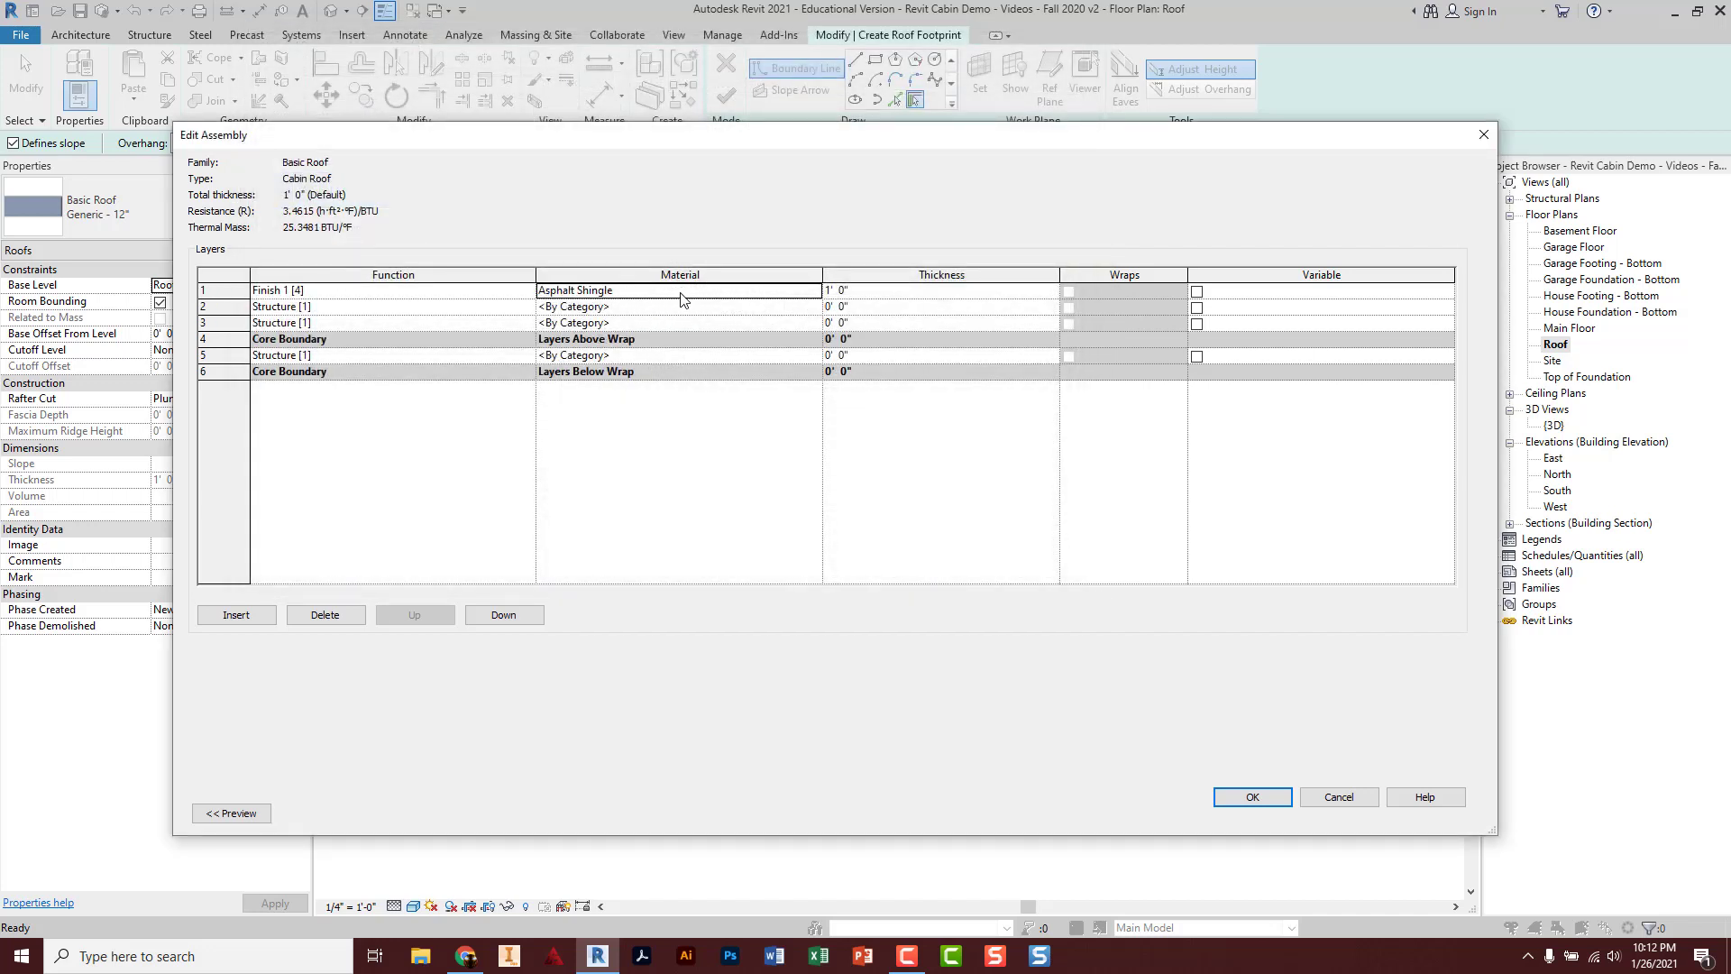
Set the asphalt shingle layer's thickness to 1/4 inch (.25).
click(874, 297)
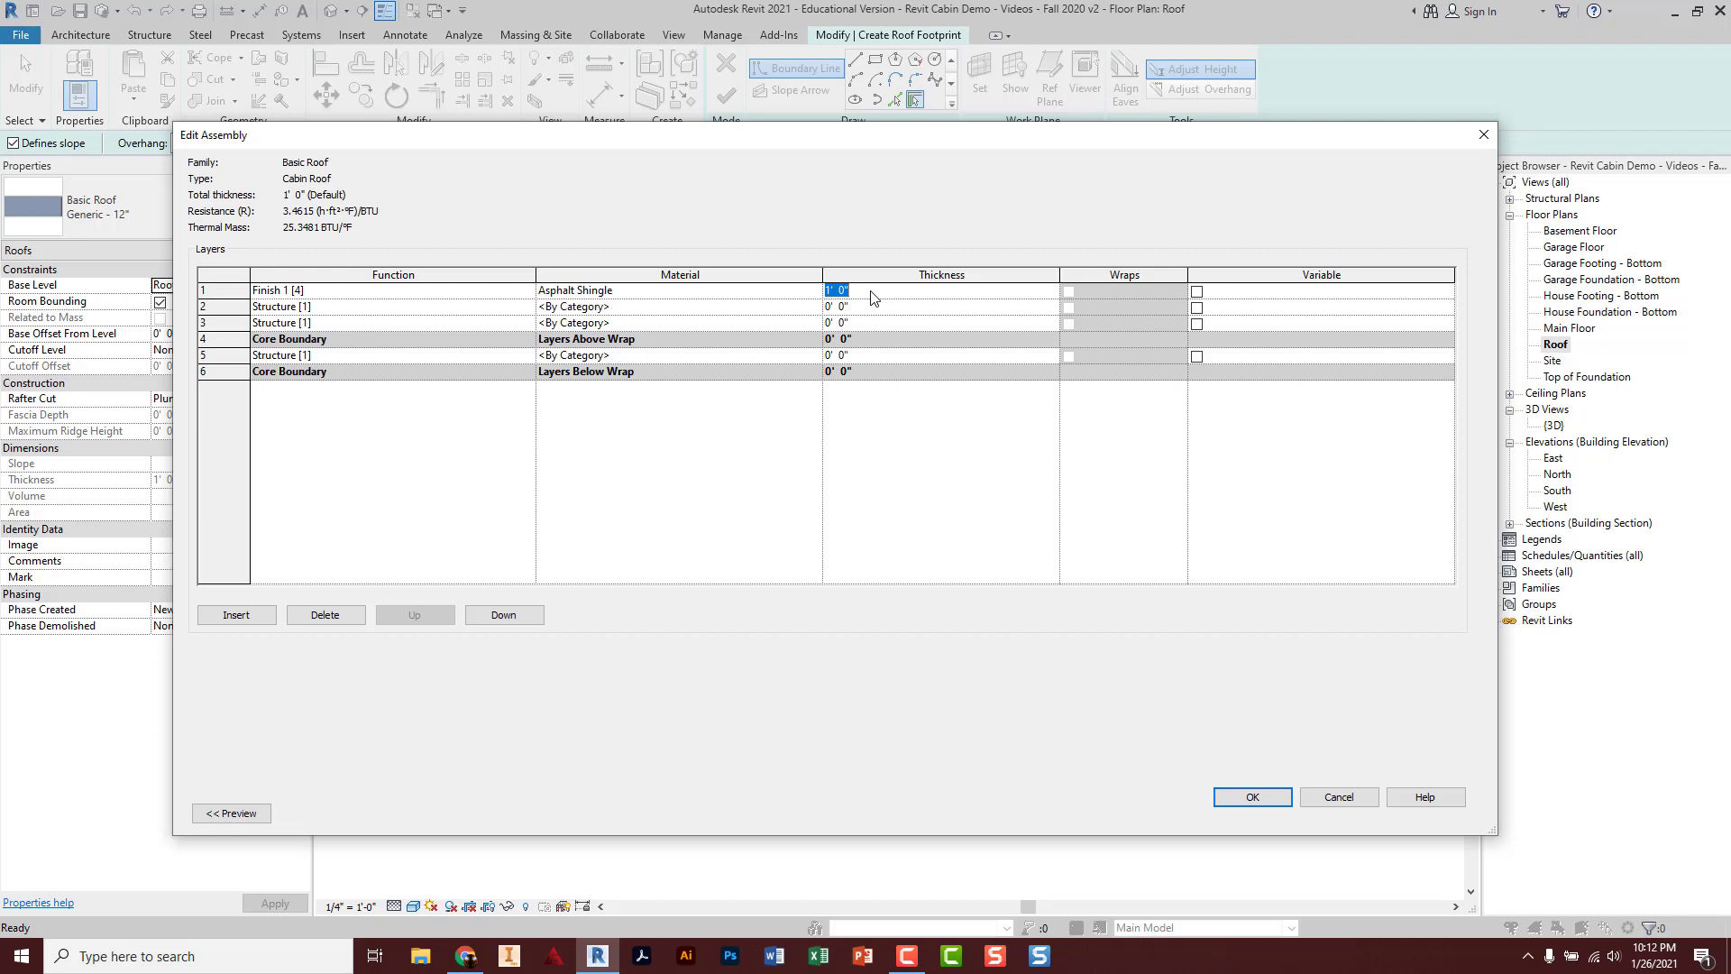
text(.25)
key(Tab)
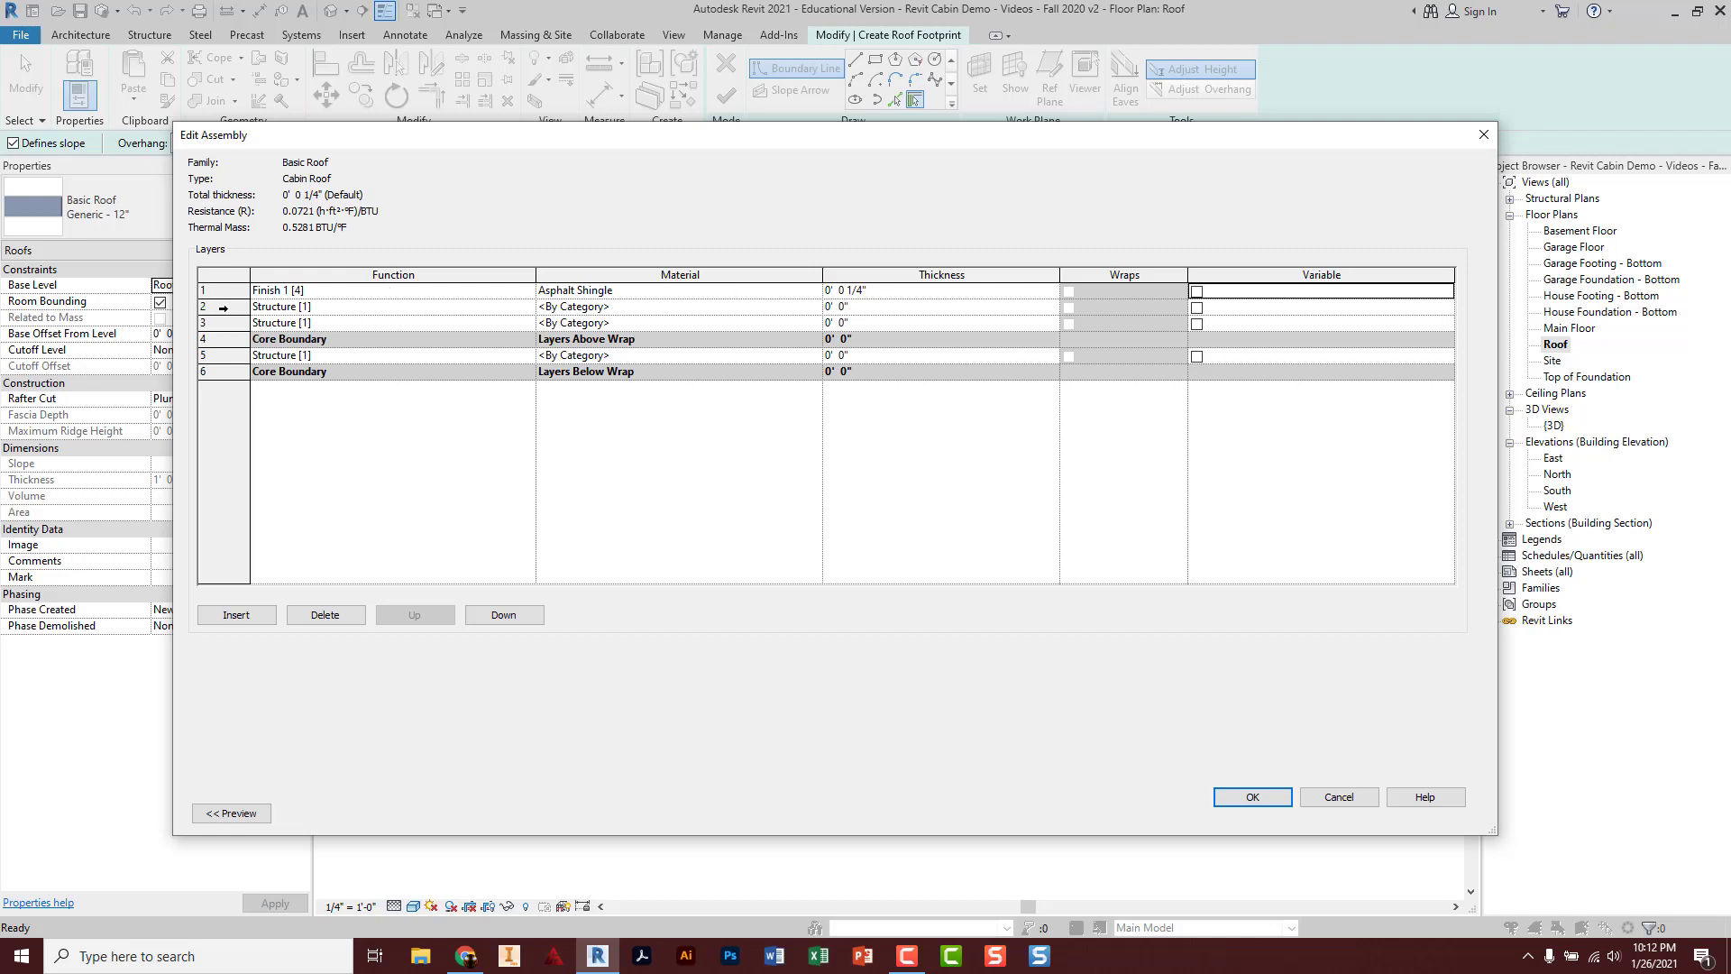
Set the second layer's function to Membrane Layer.
click(343, 306)
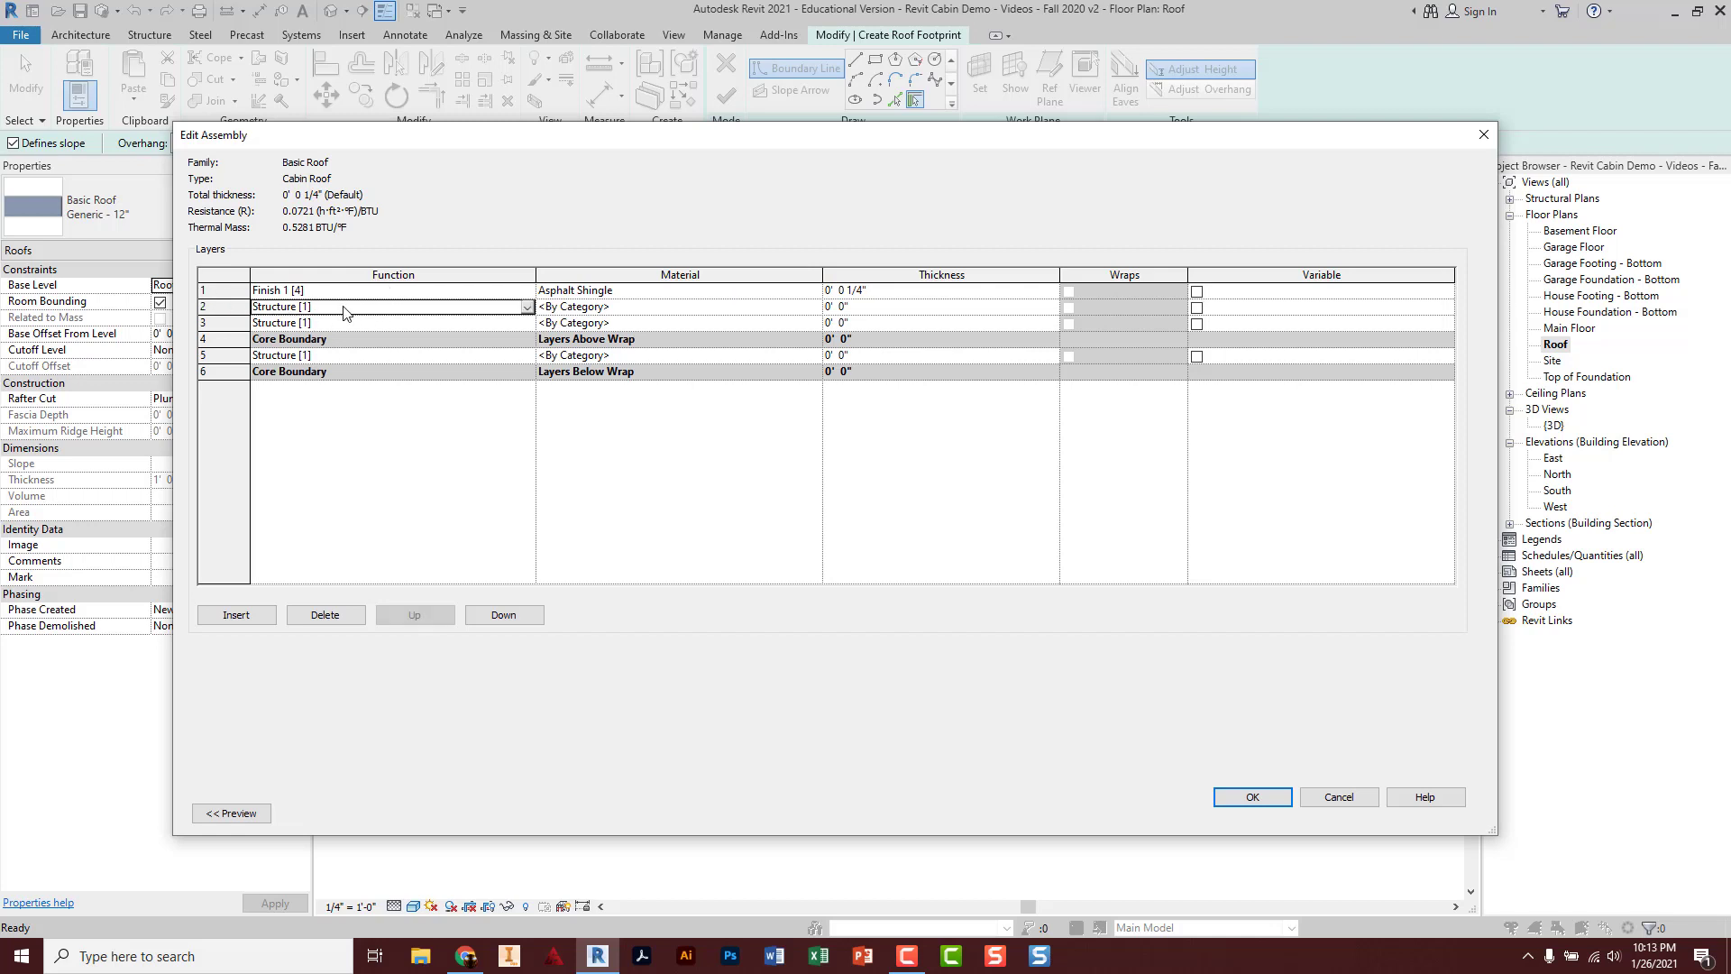
click(527, 307)
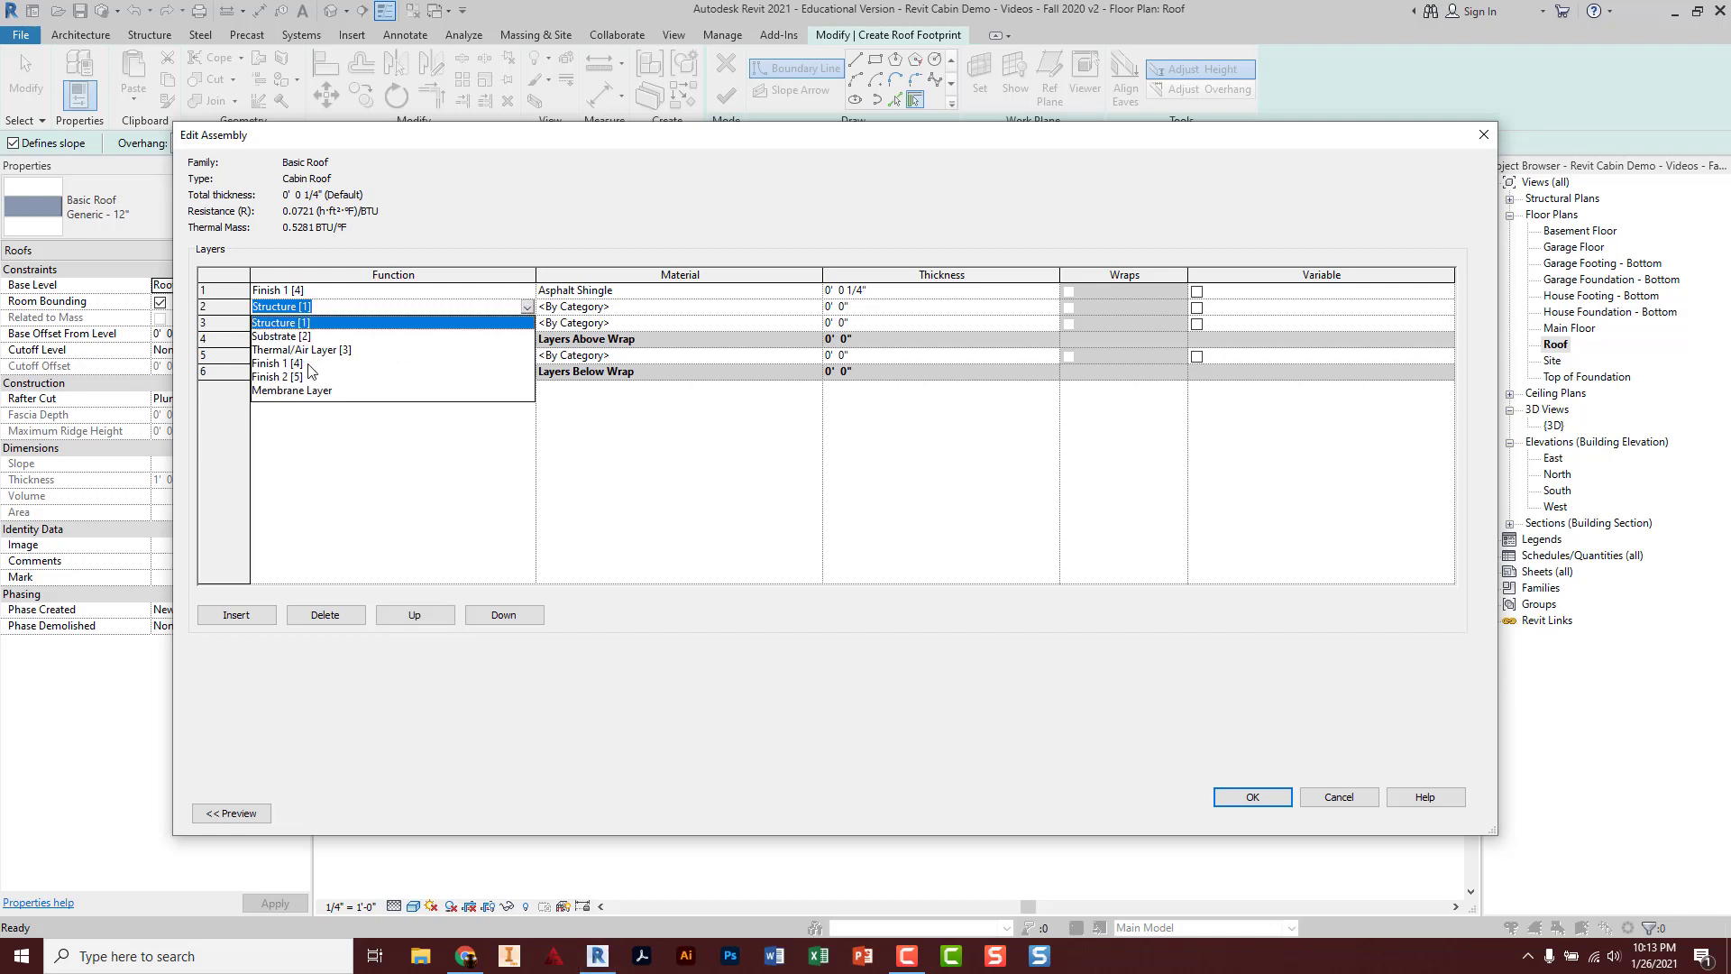
click(296, 392)
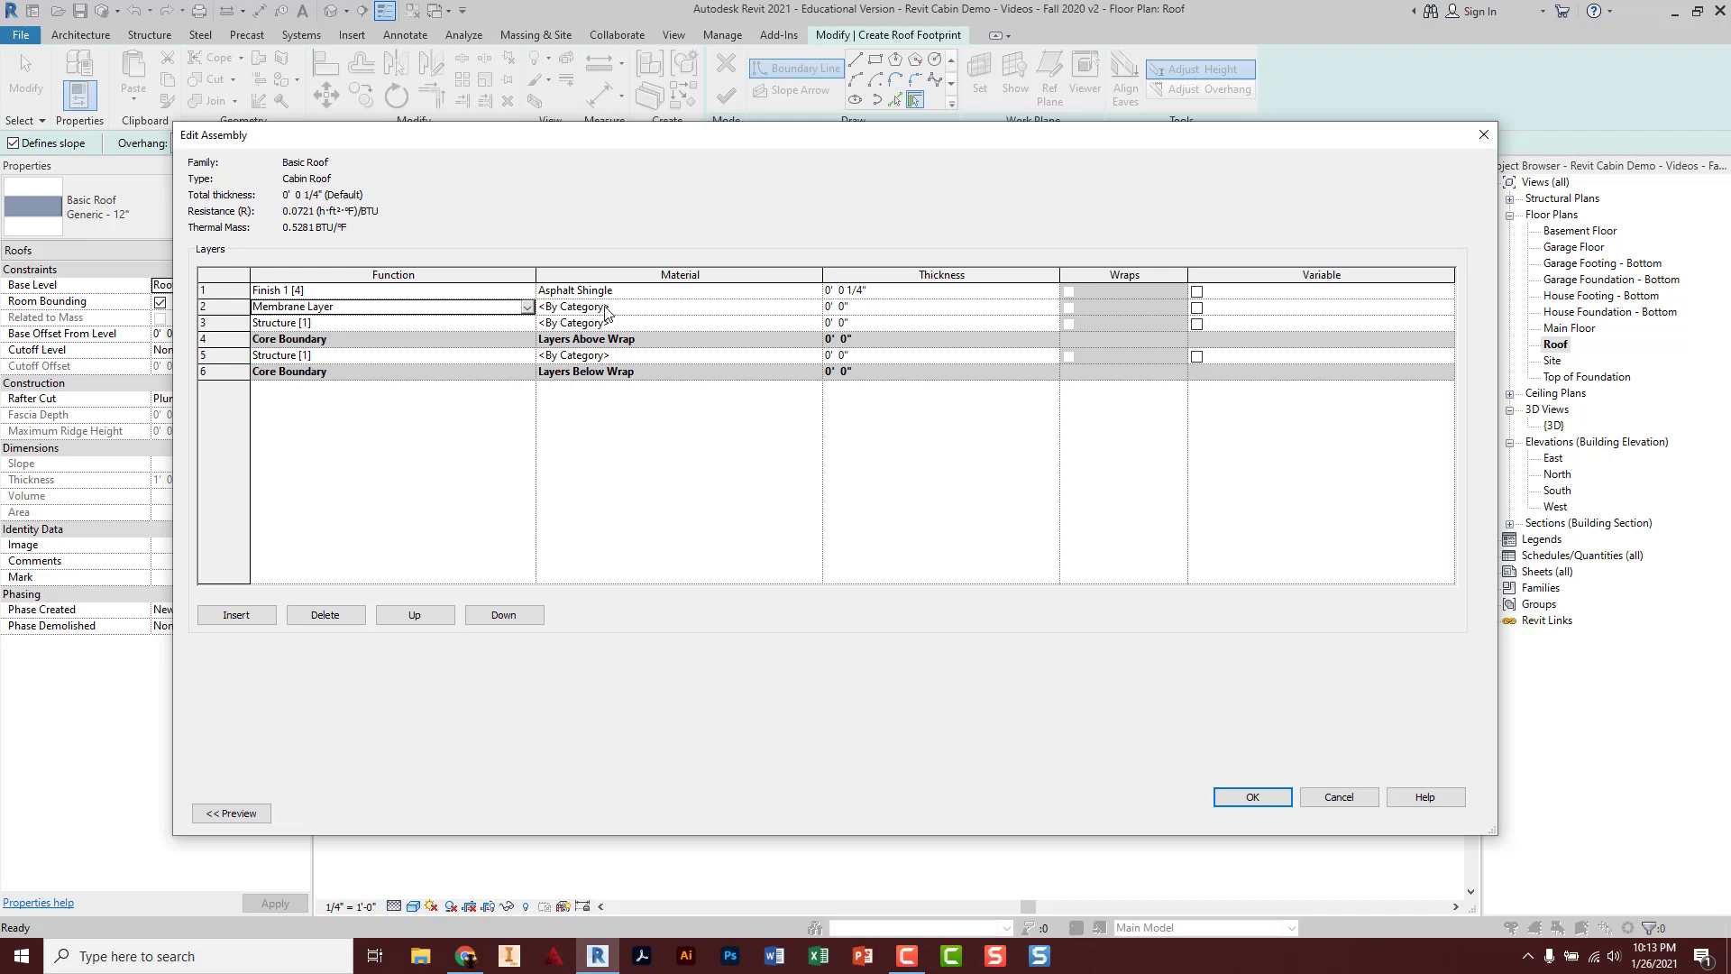
Assign the Vapor Retarder material to the membrane layer.
click(685, 306)
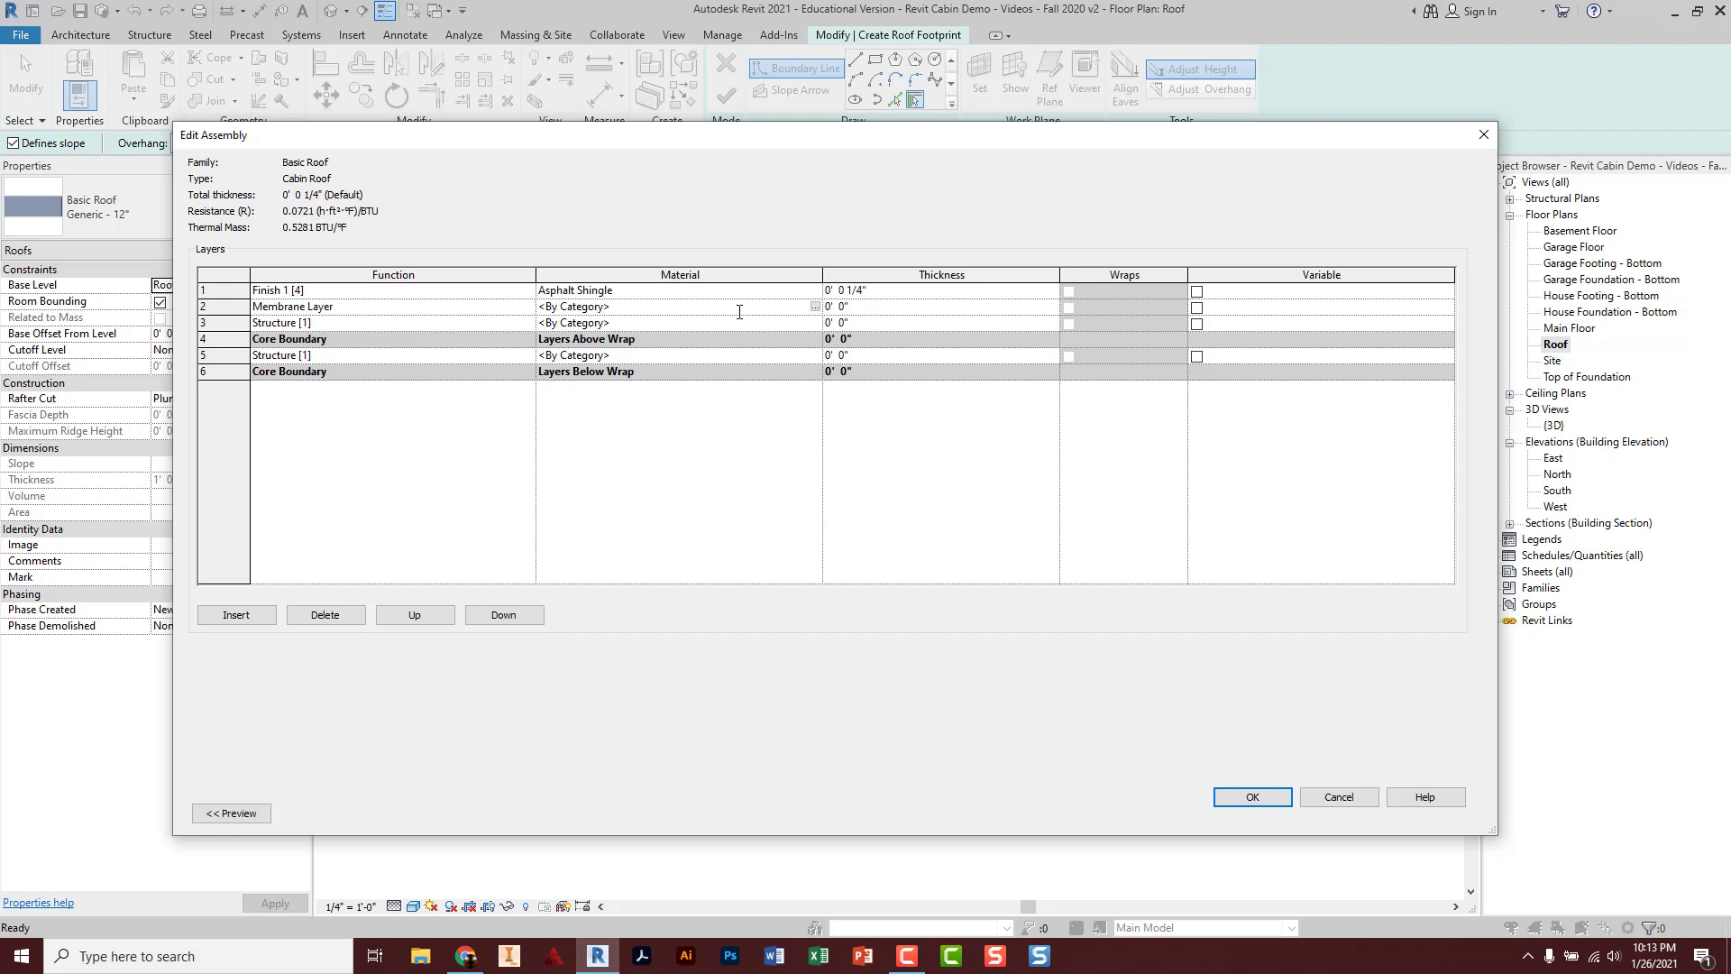
click(815, 306)
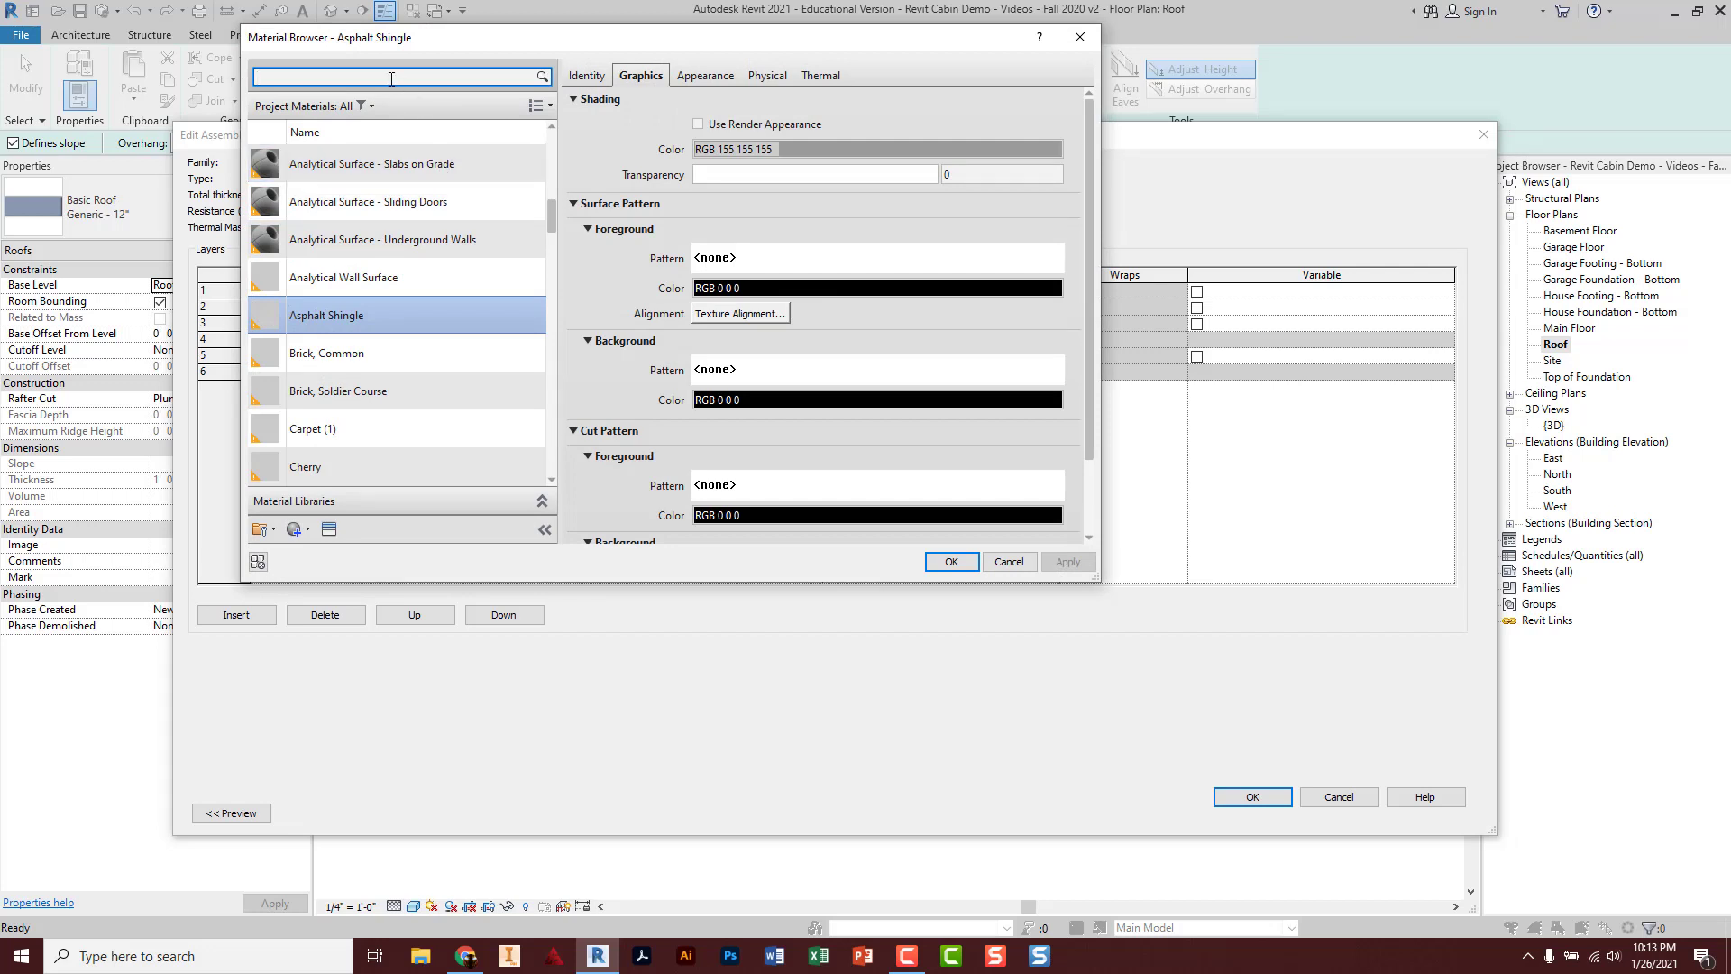
click(391, 79)
text(vapo)
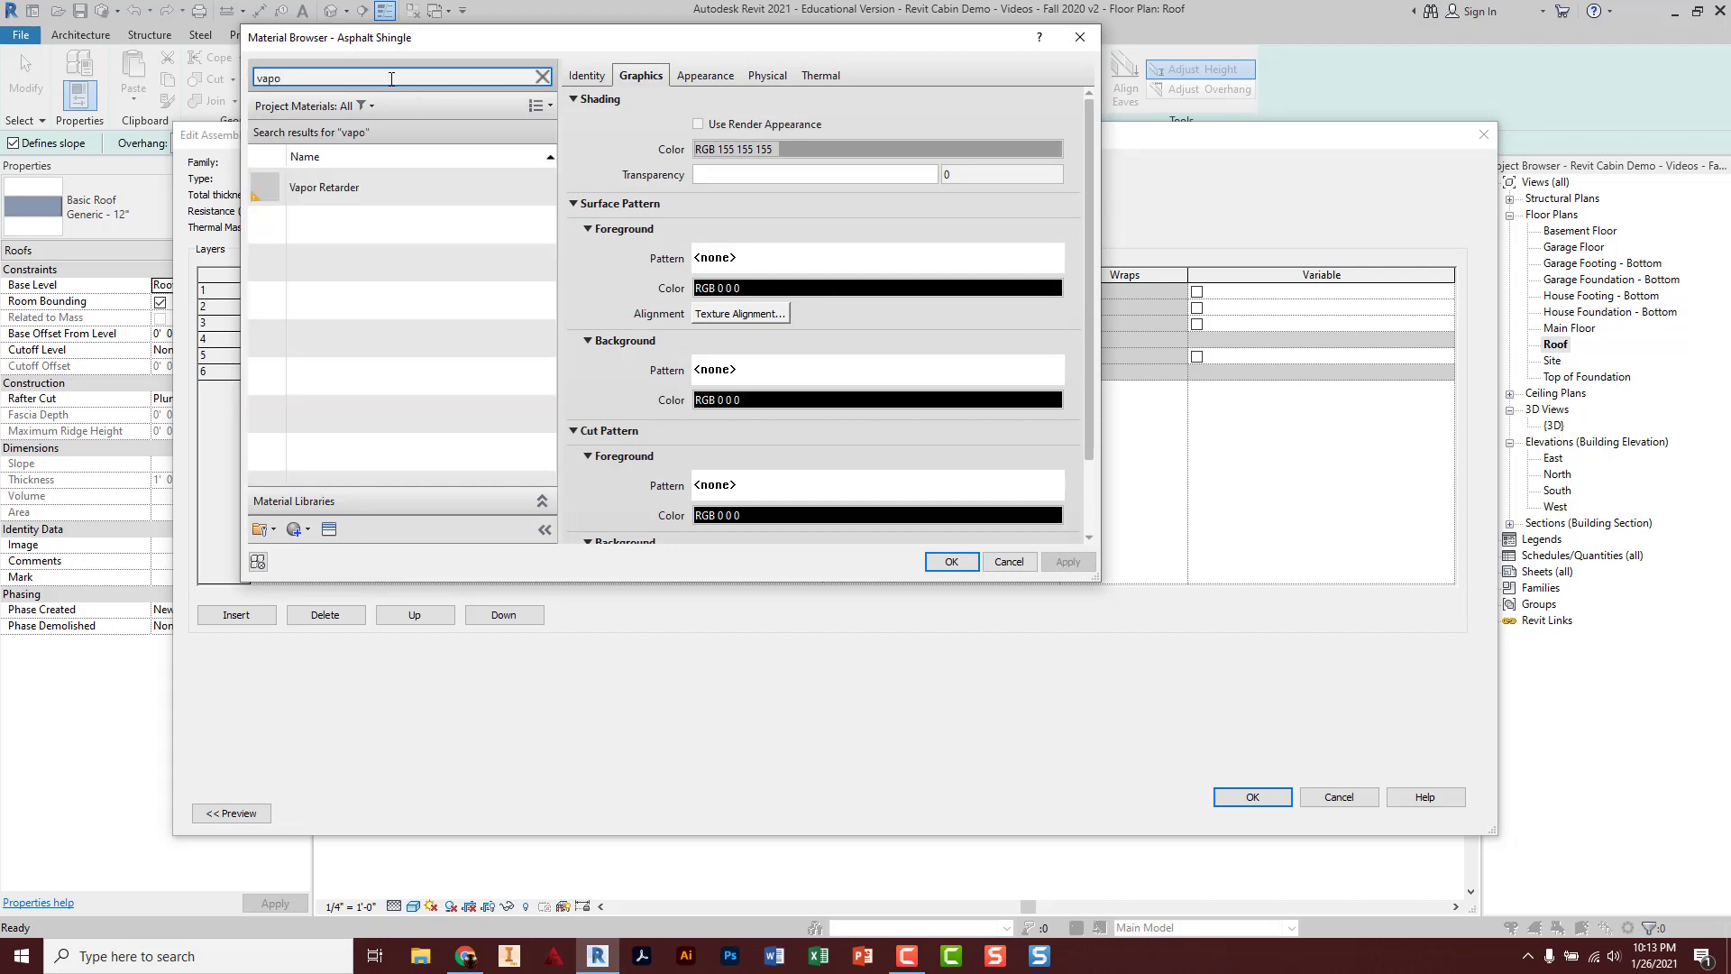
click(350, 187)
double_click(350, 187)
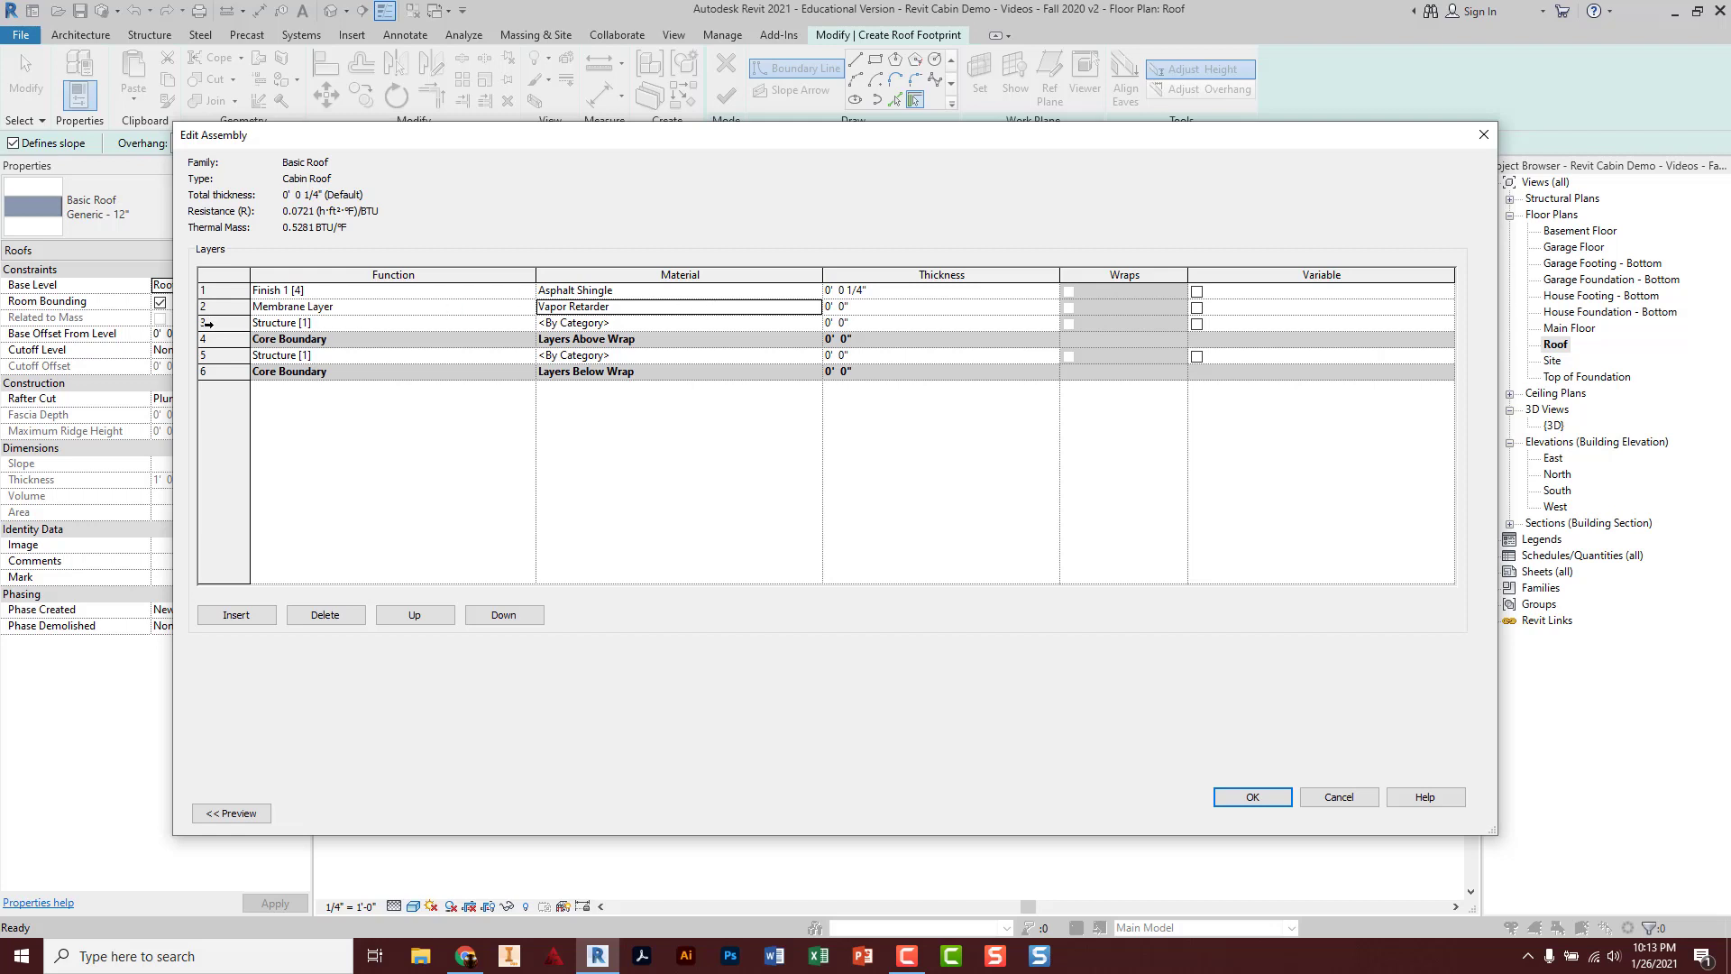
Set the third layer's function to Substrate [2] and assign it the Plywood, Sheathing material.
click(330, 322)
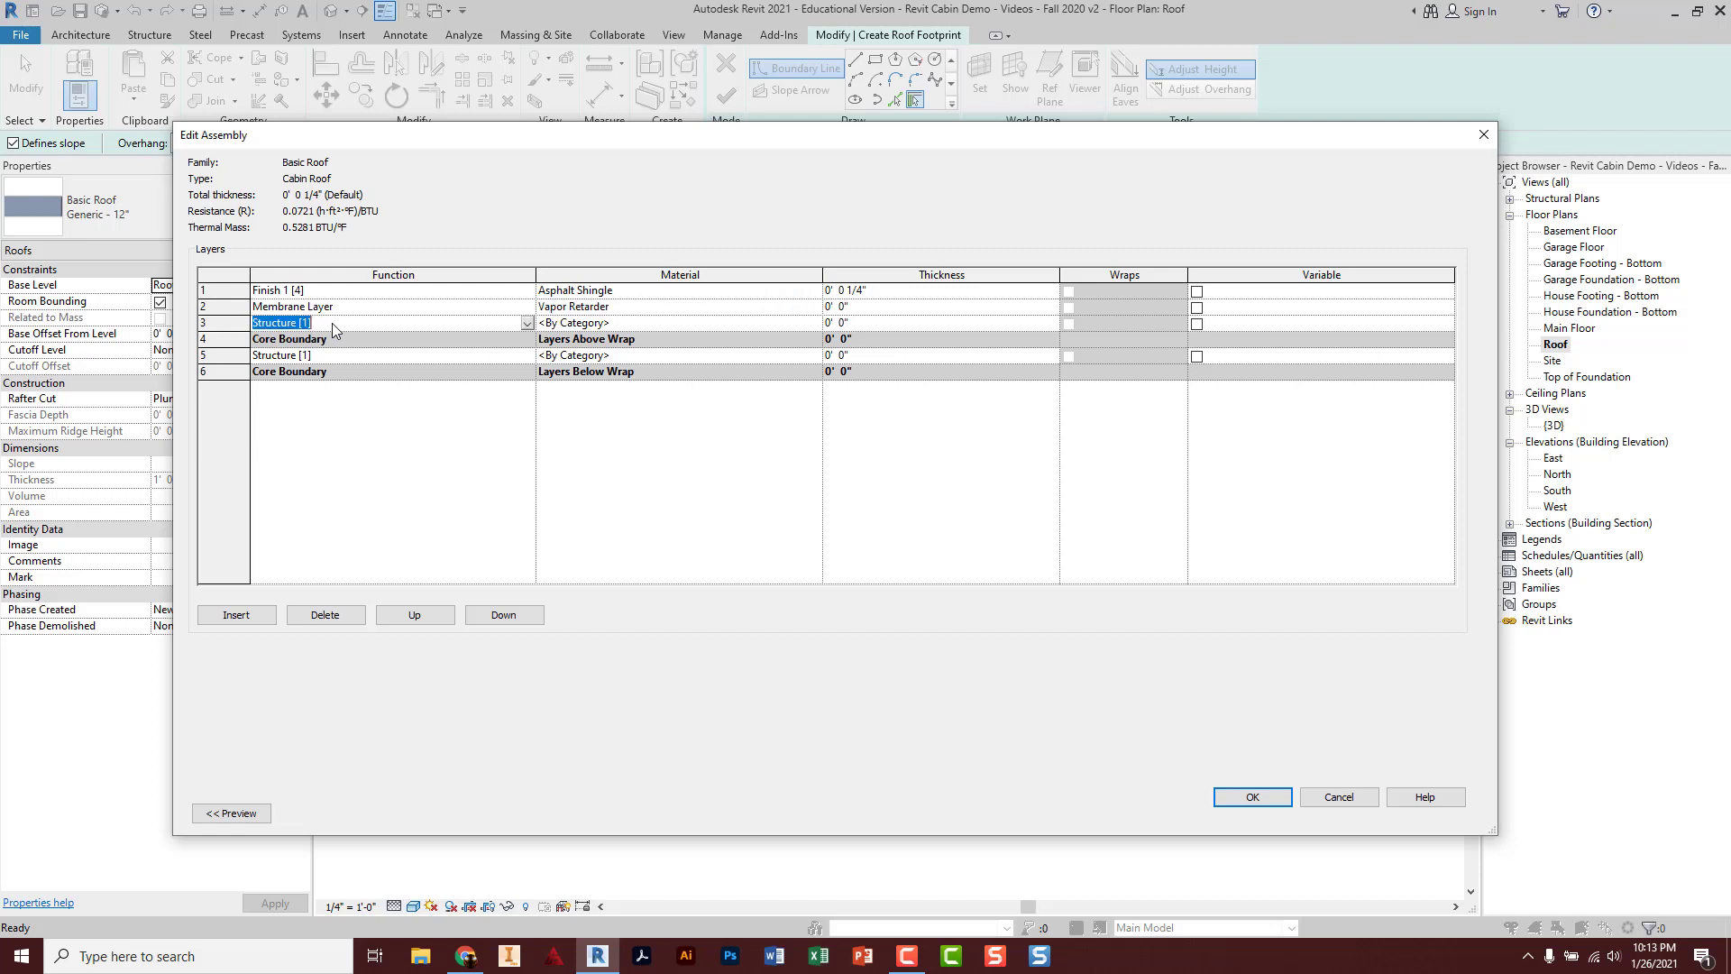
click(527, 323)
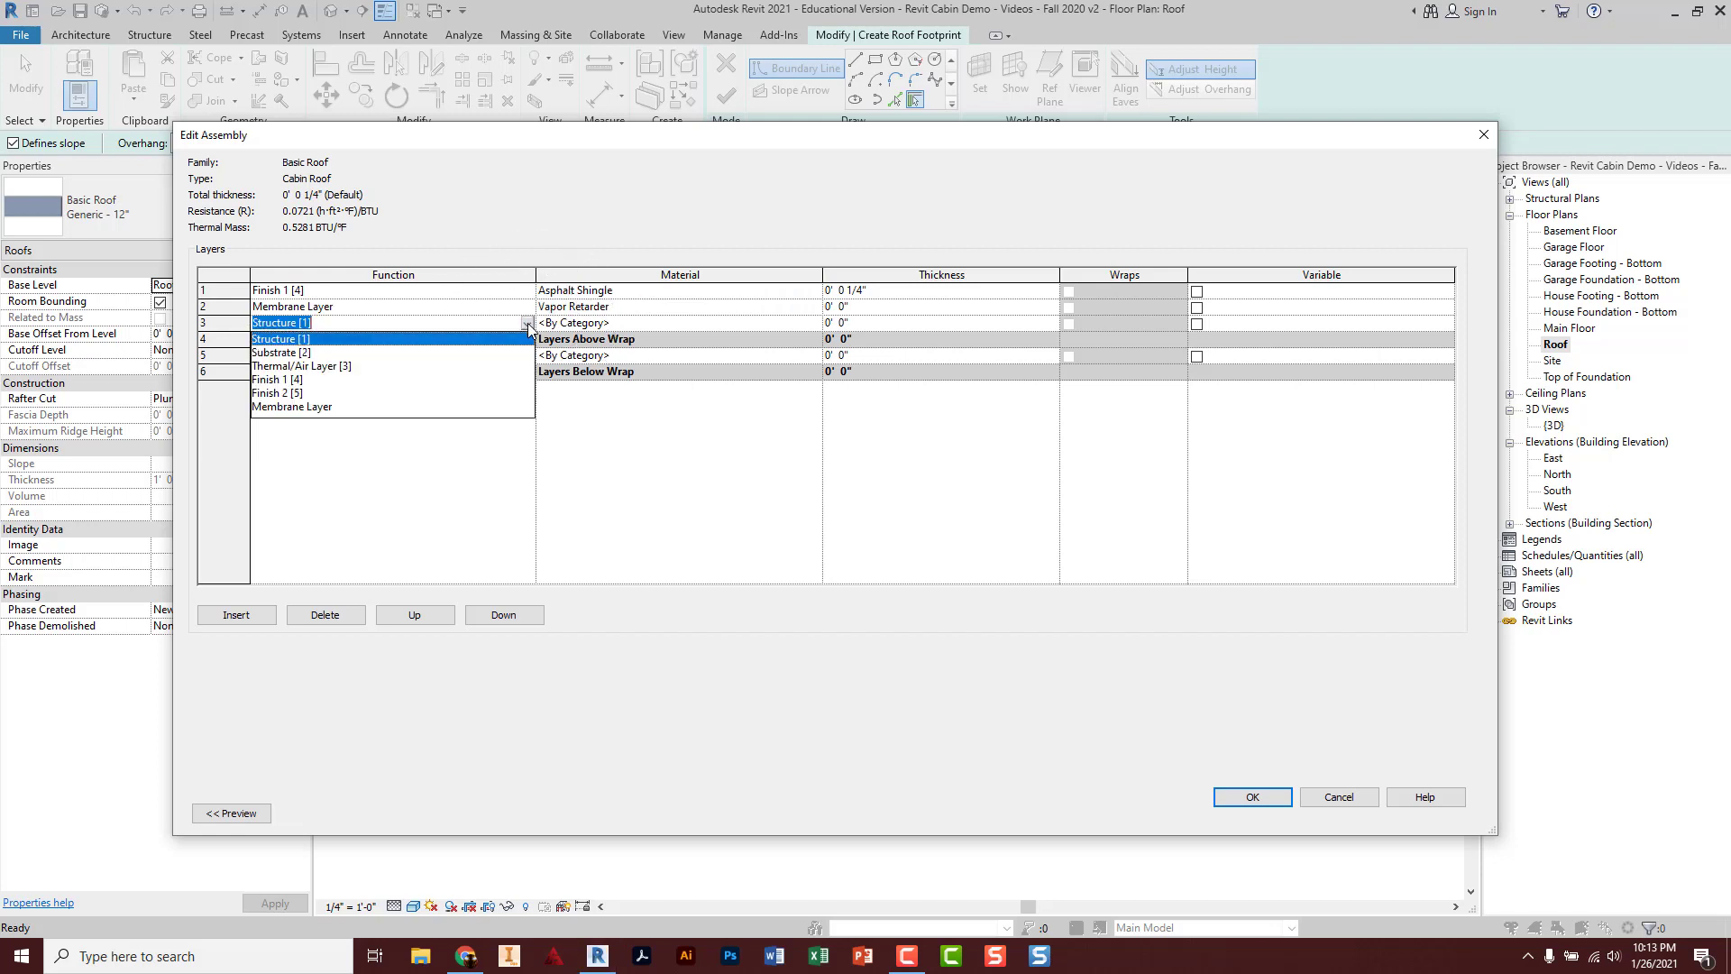
click(302, 353)
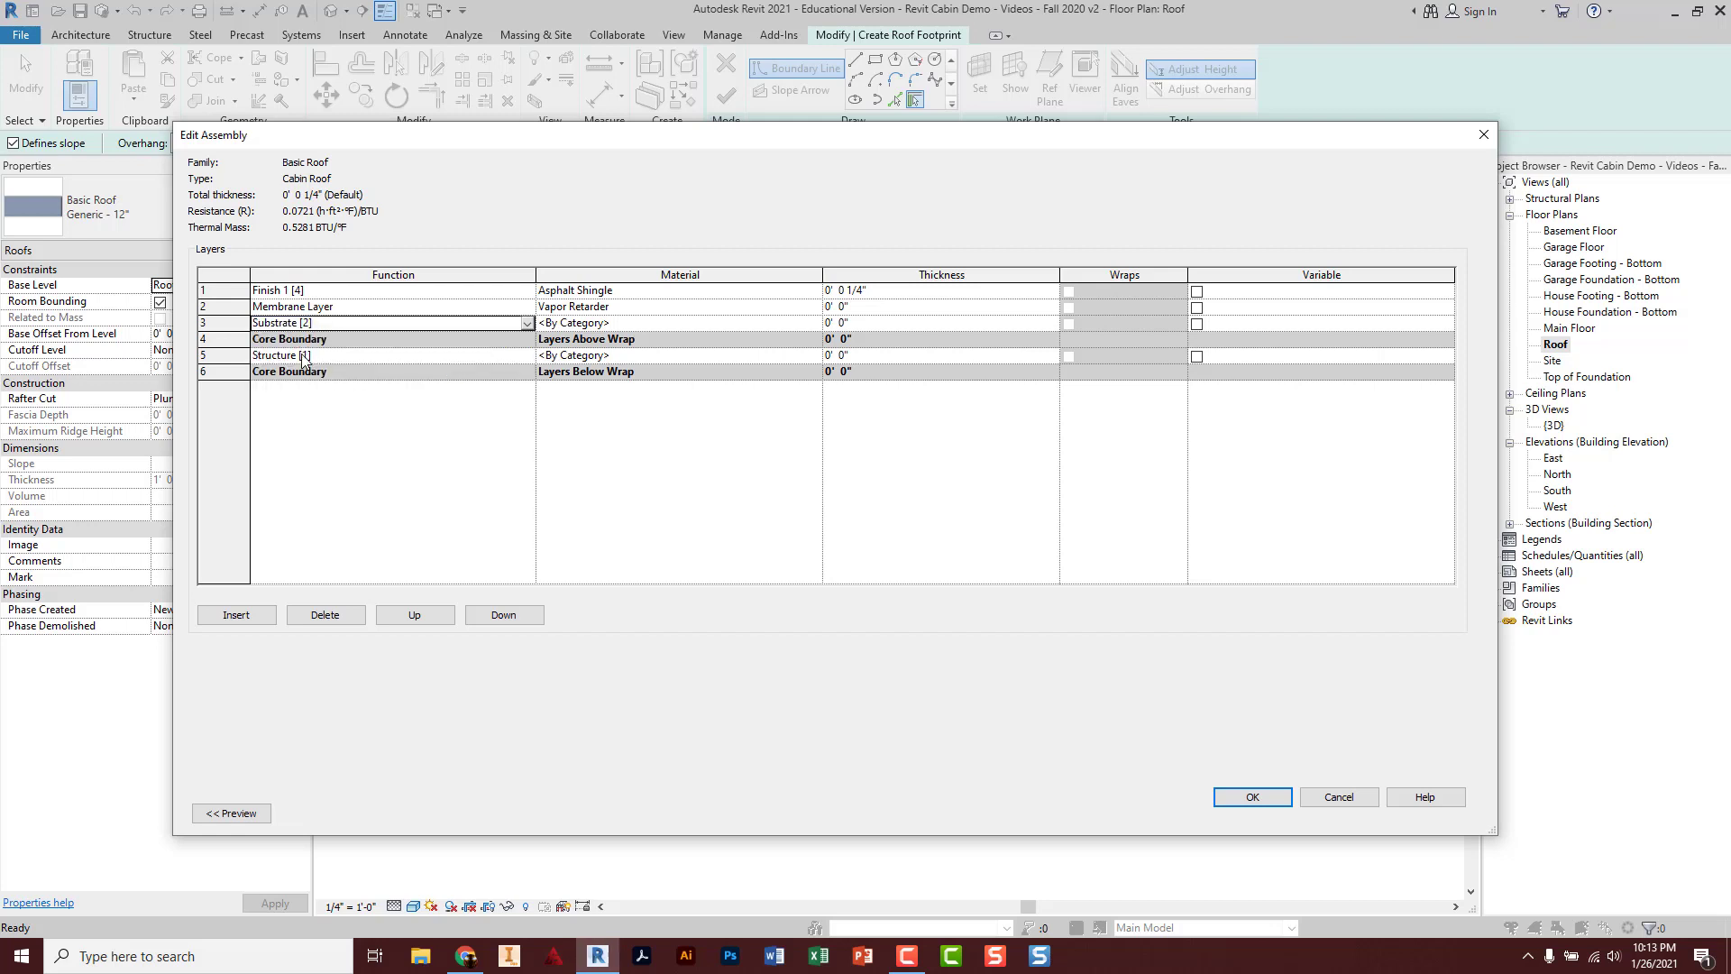
click(625, 325)
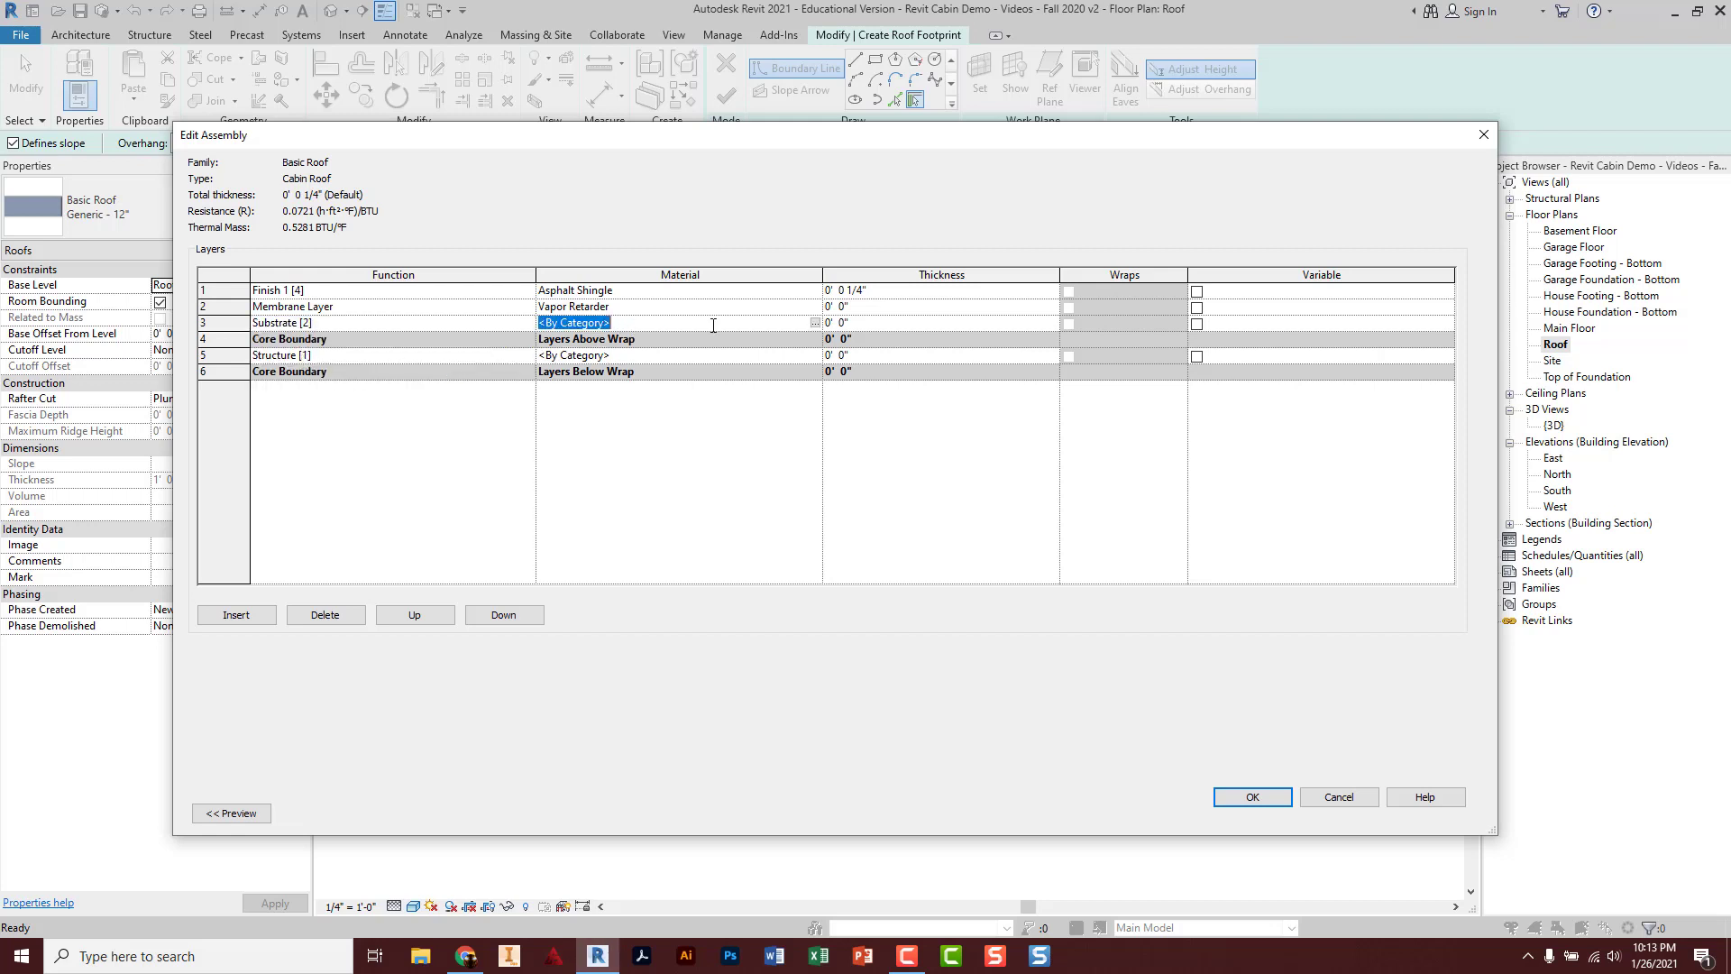
click(815, 322)
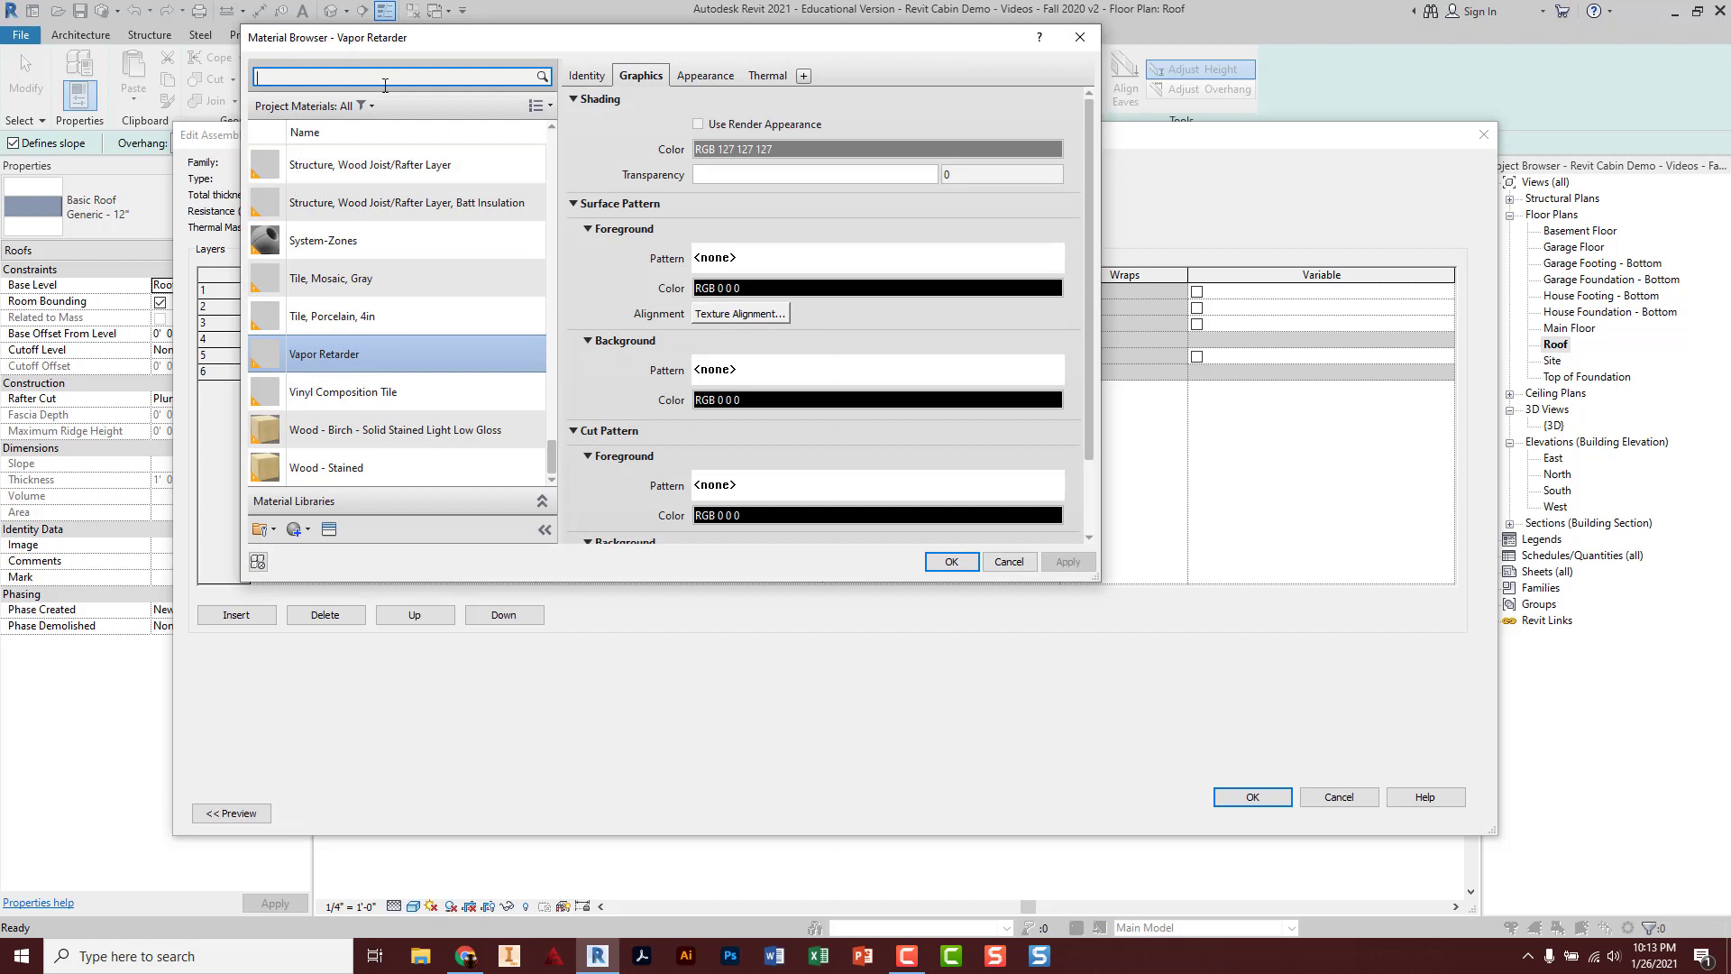
text(pl)
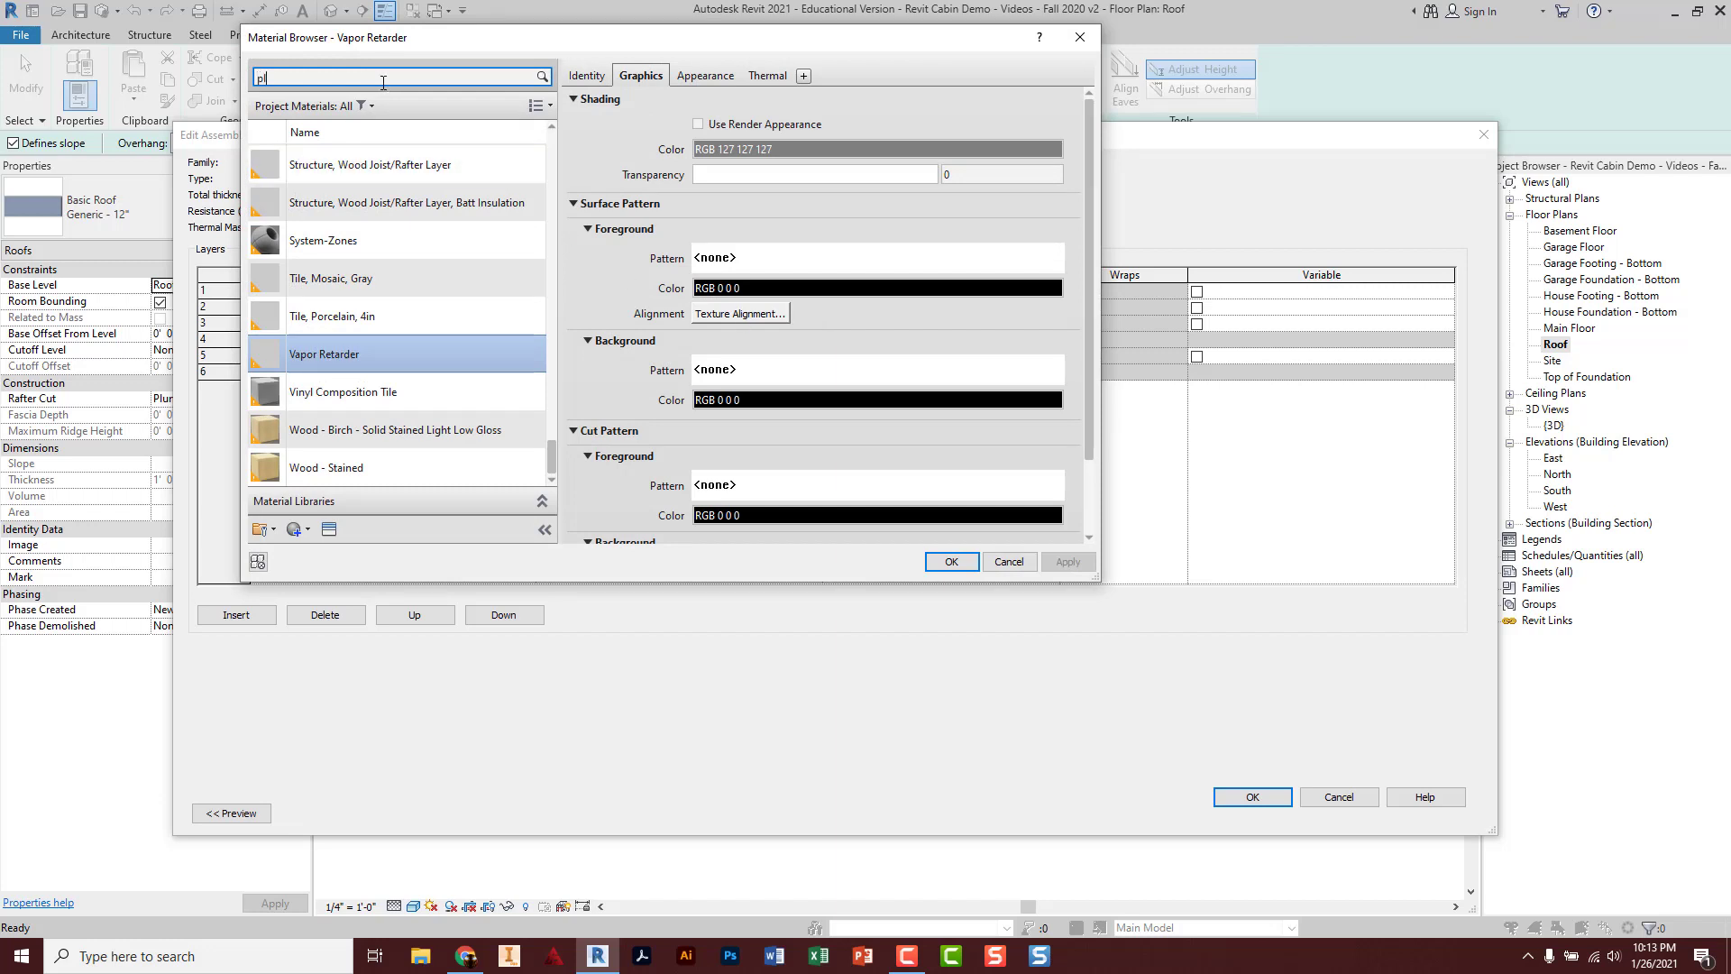
text(yw)
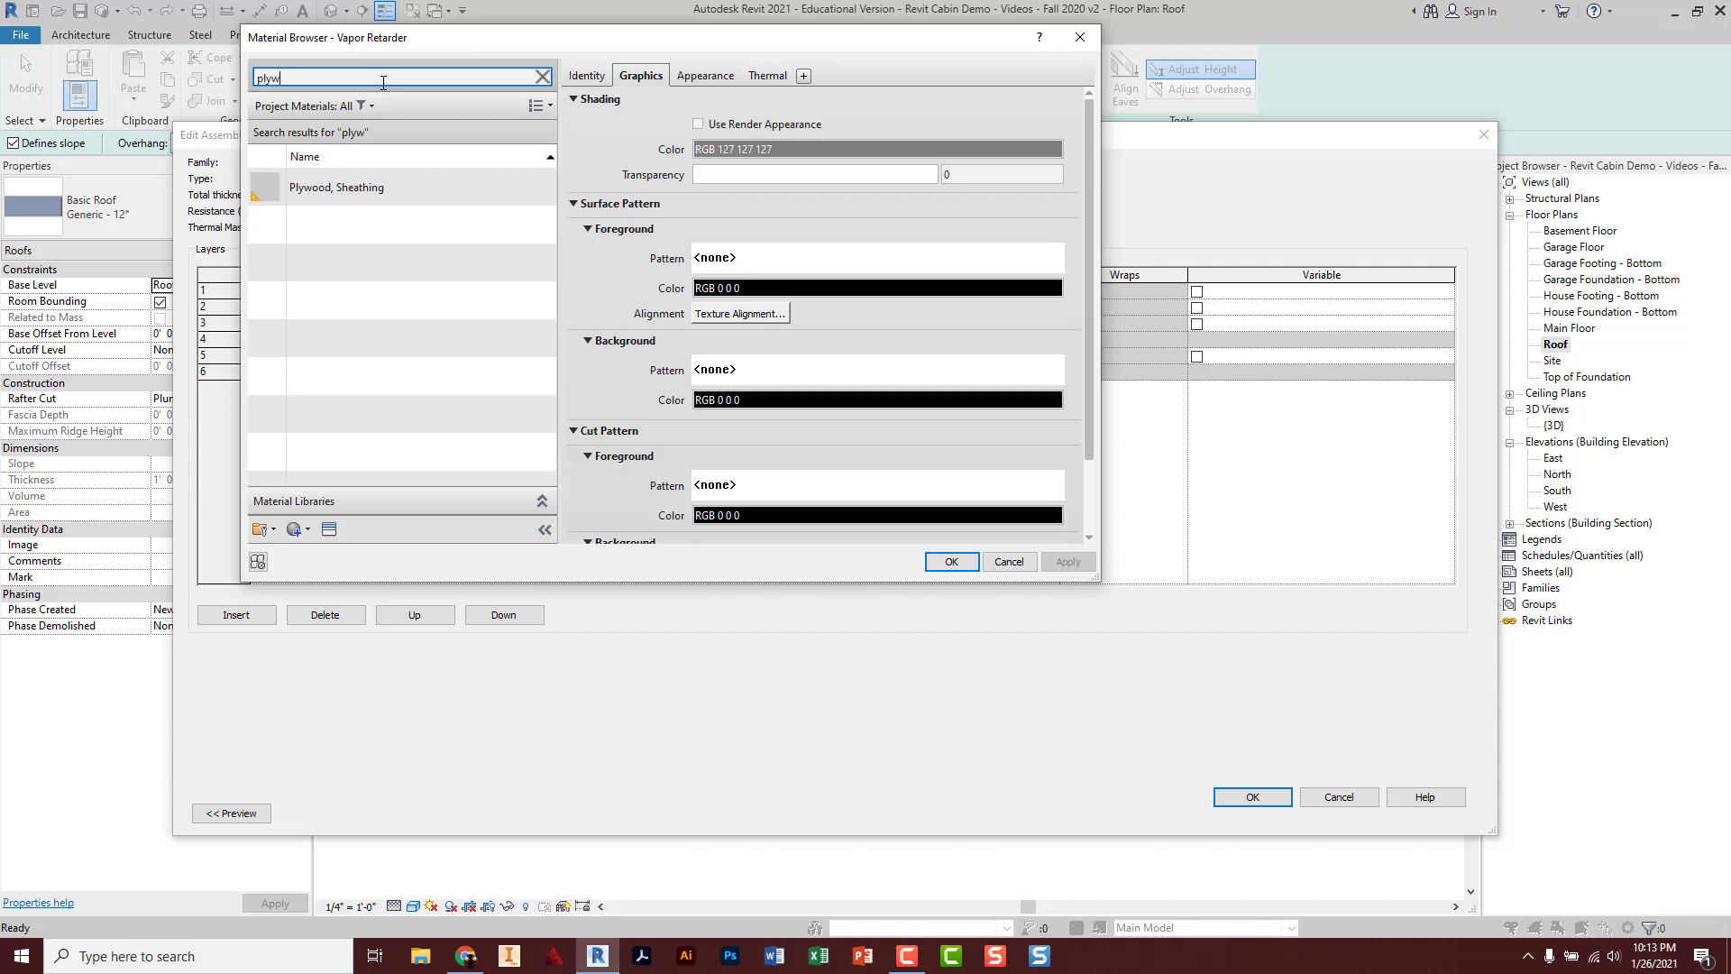
double_click(359, 186)
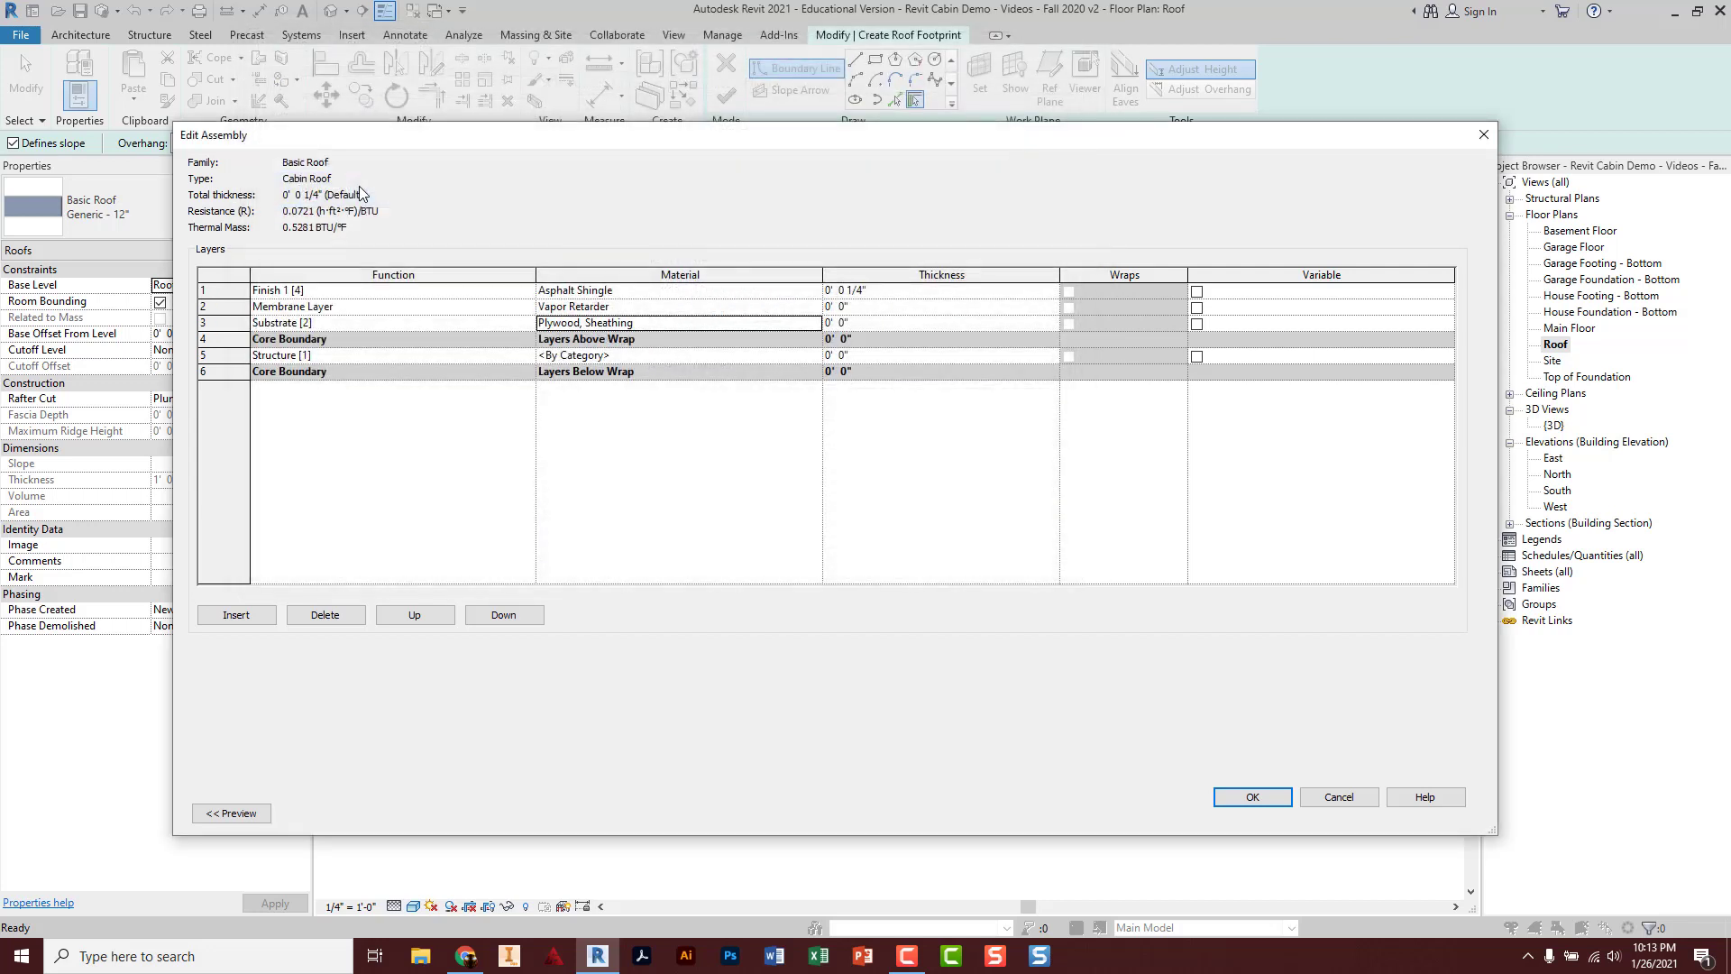
Set the plywood sheathing layer's thickness to 3/4 inch (.75).
click(869, 324)
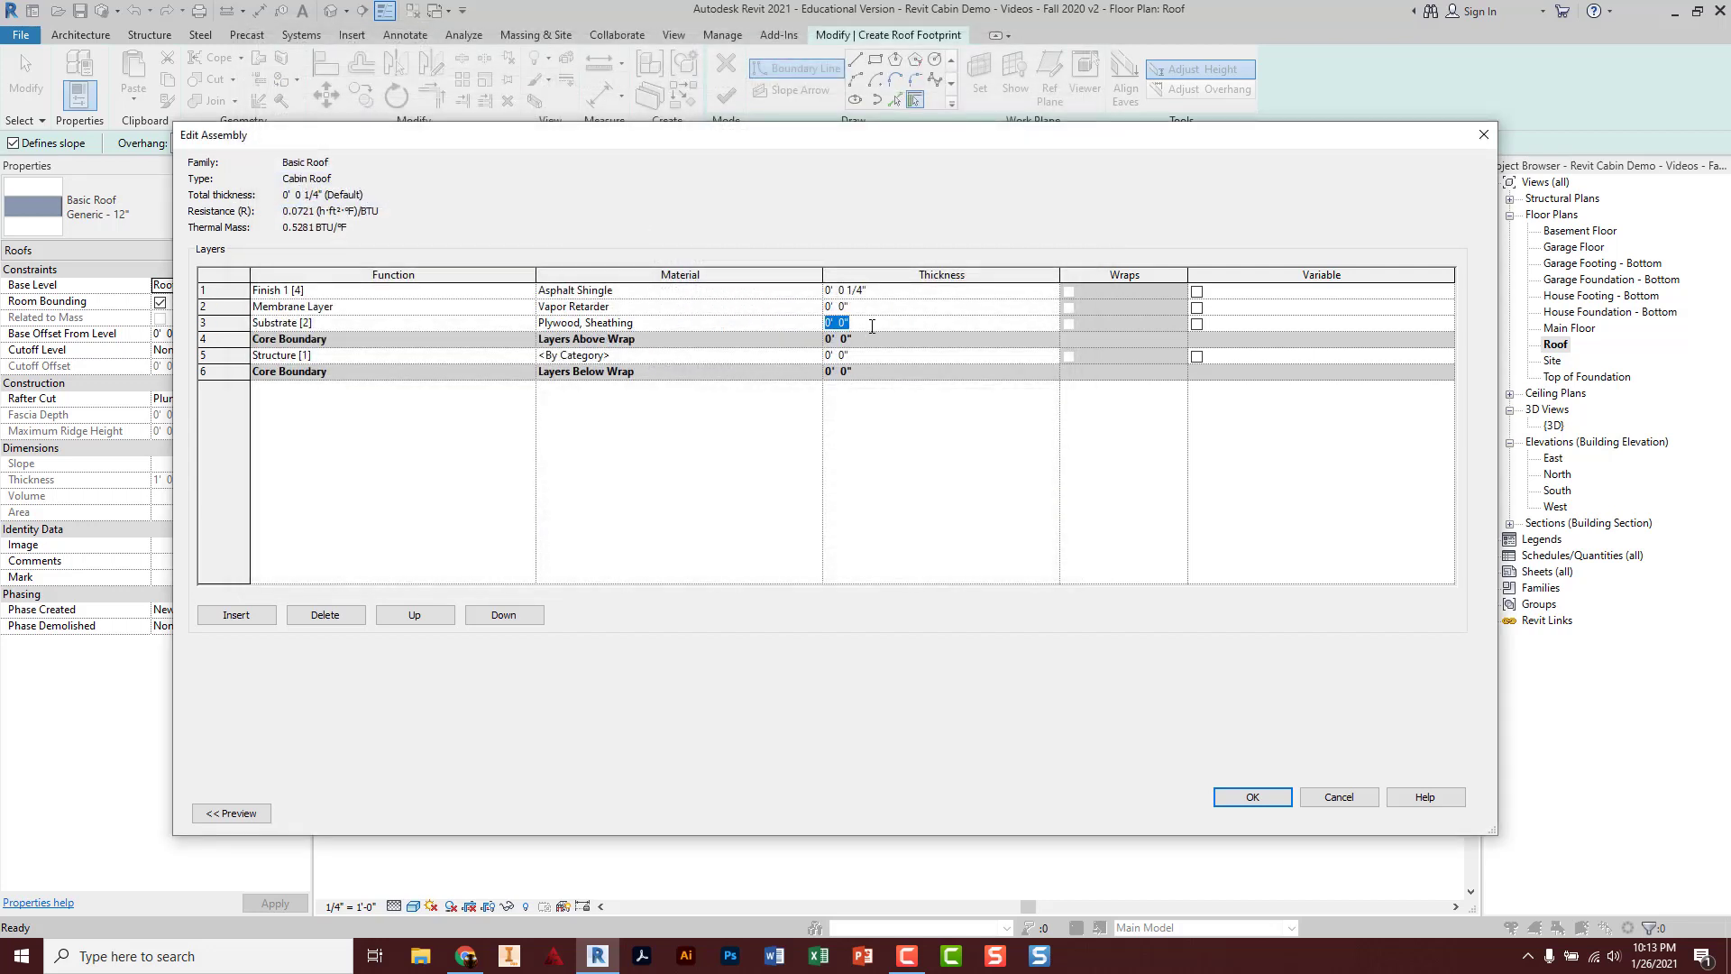
key(ctrl)
text(.75)
key(Tab)
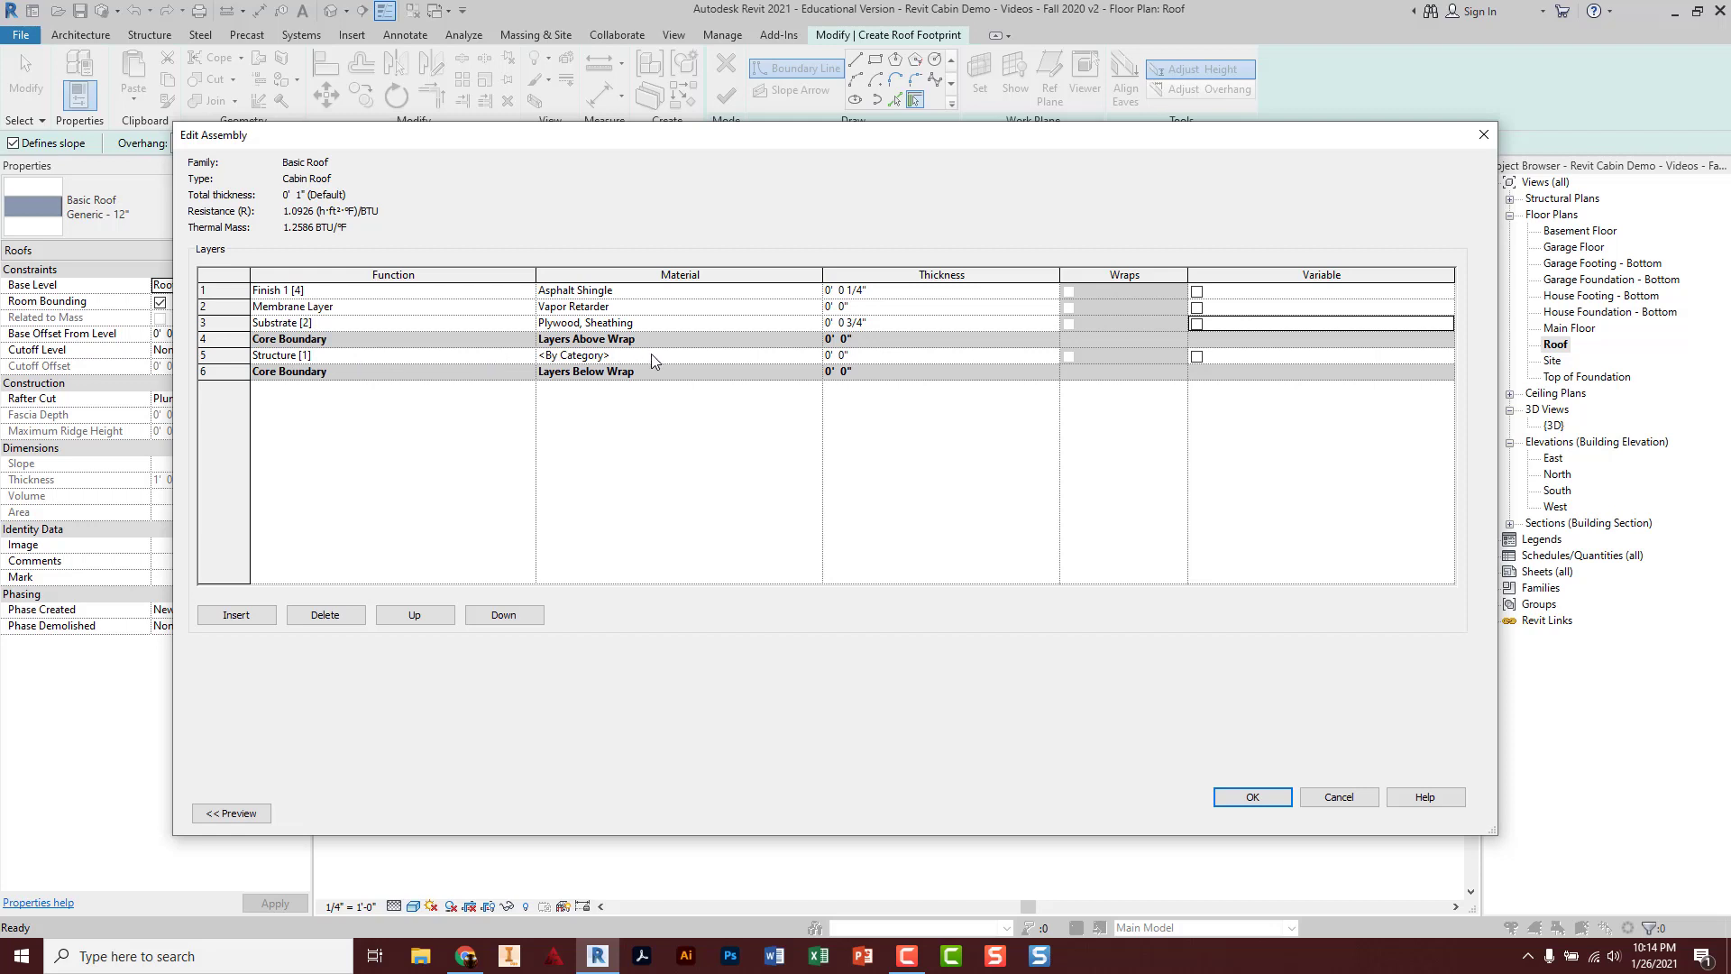
Assign the Softwood, Lumber material to the Structure [1] layer inside the core.
click(808, 356)
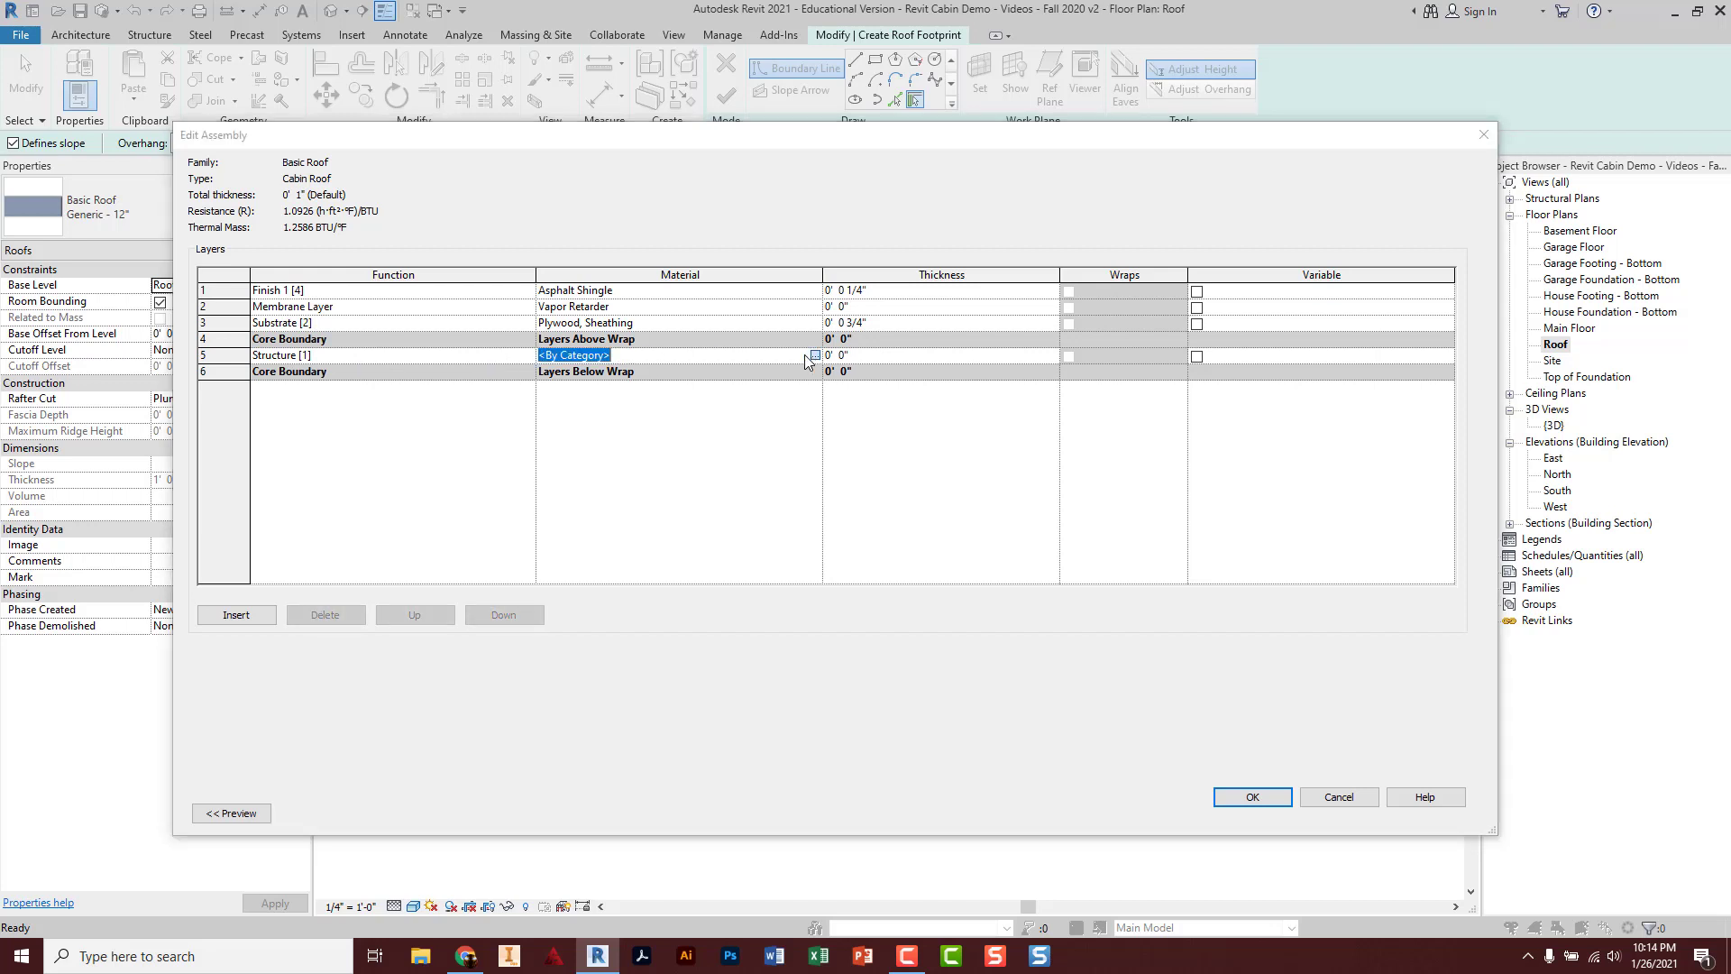
click(815, 356)
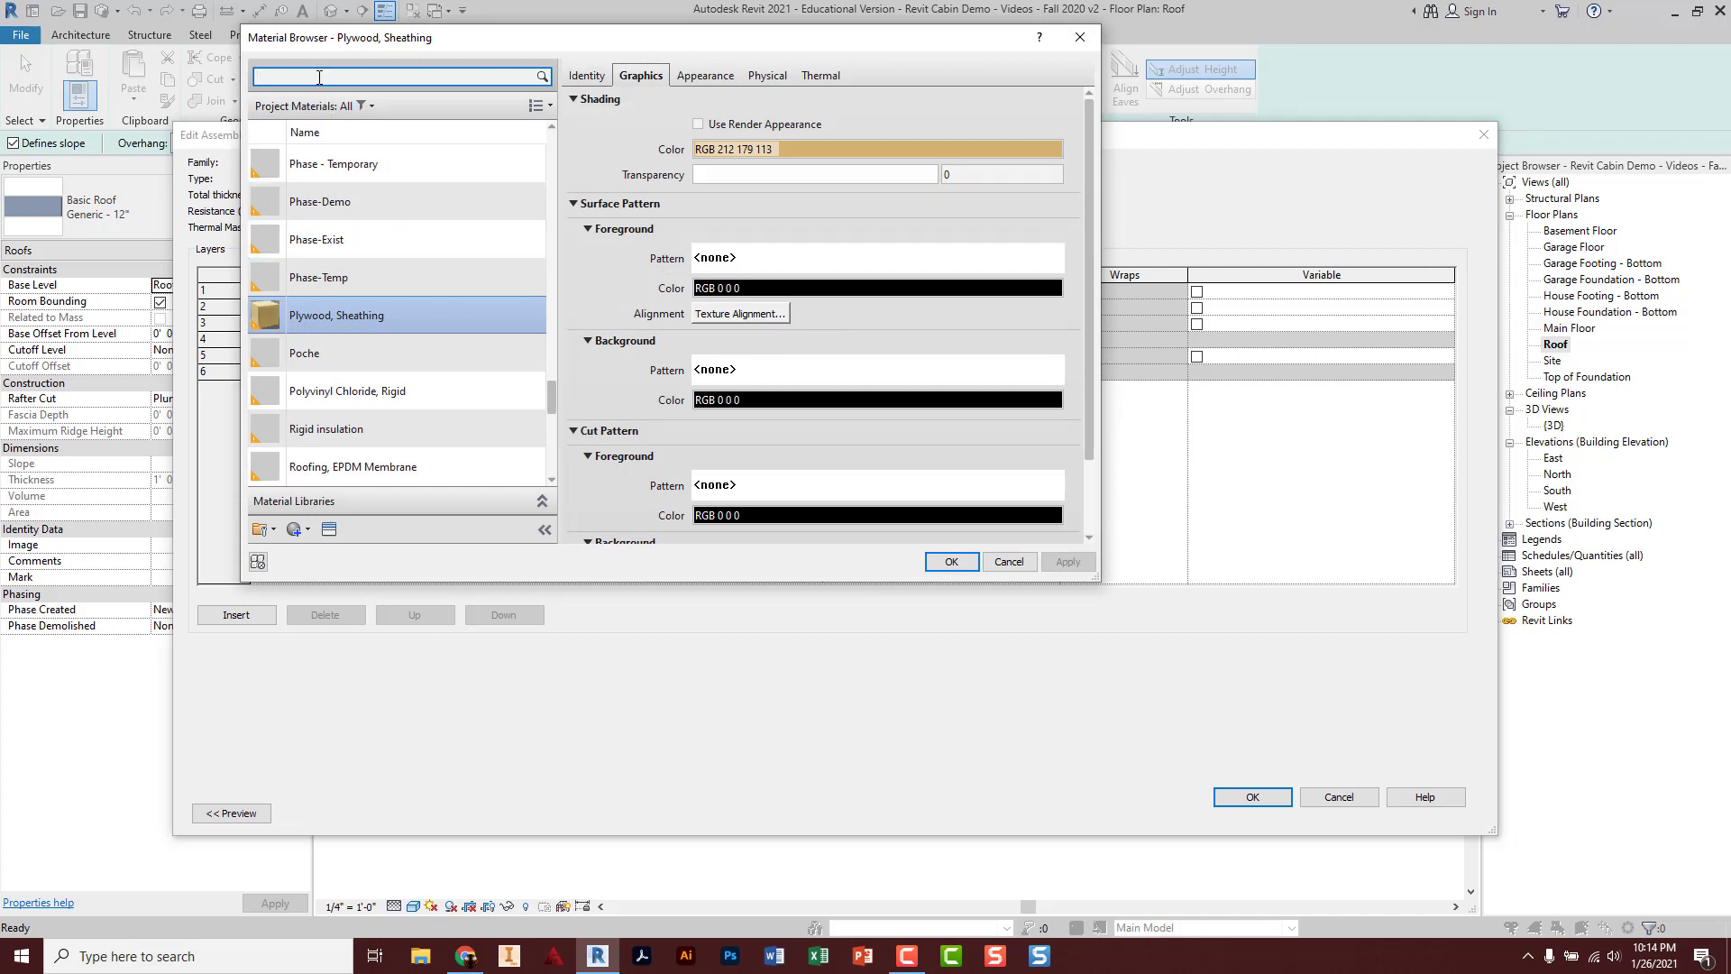
text(lumb)
double_click(337, 186)
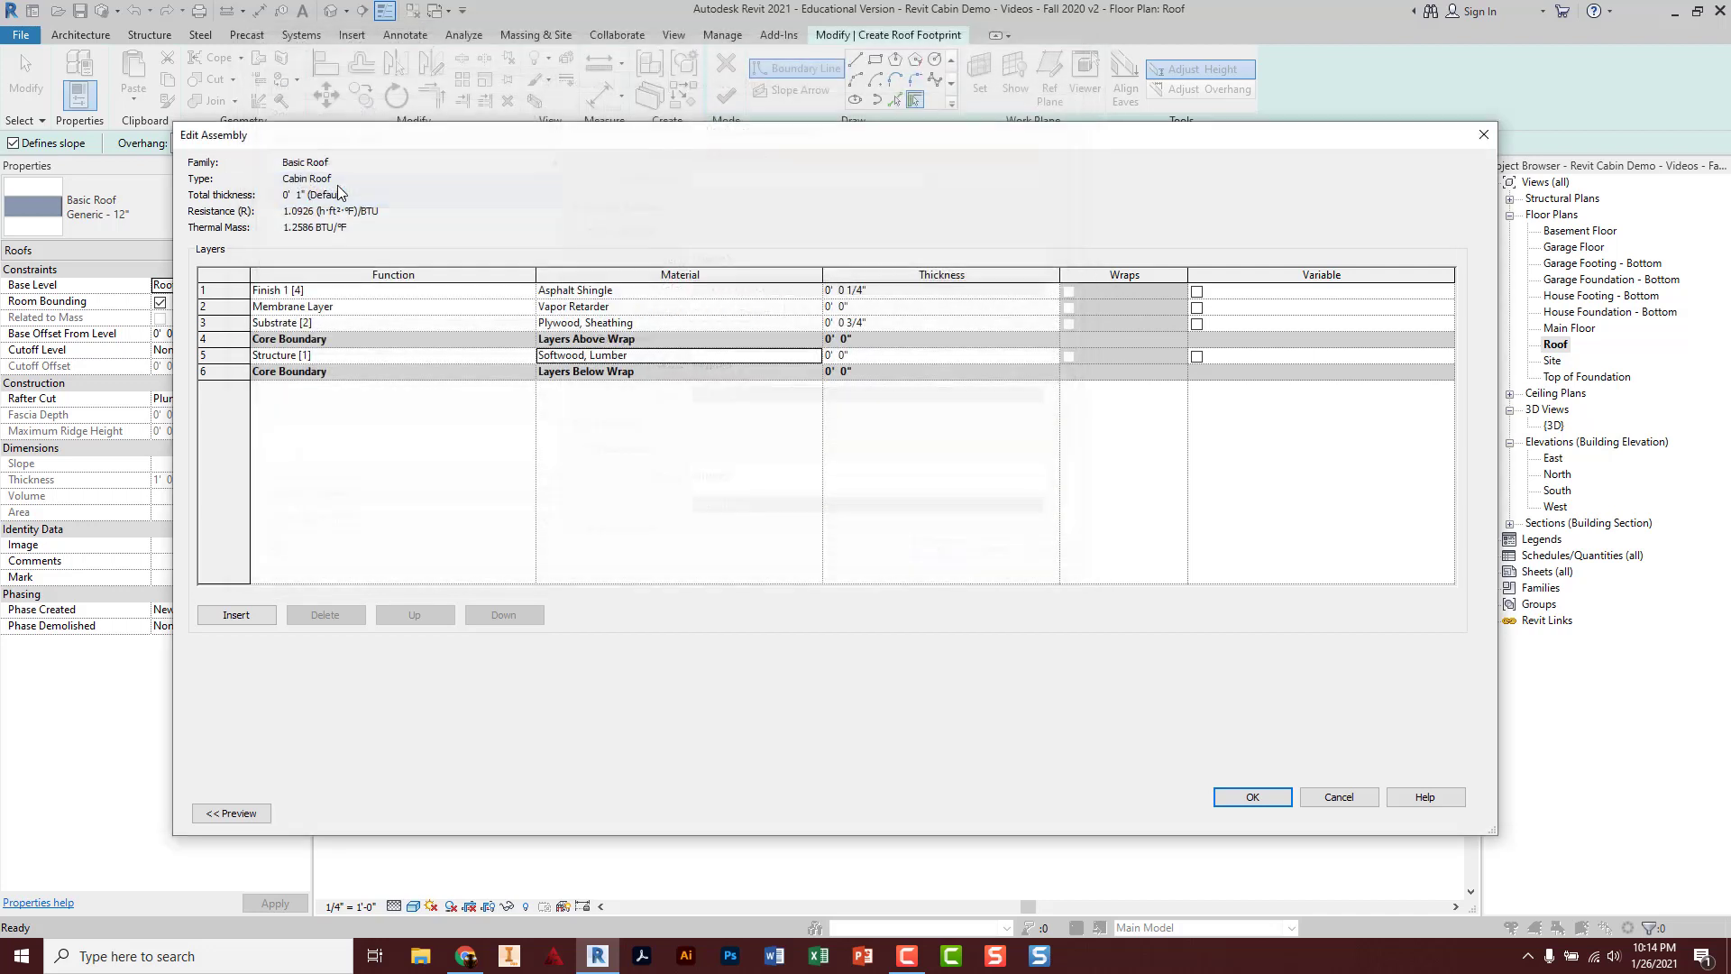
Set the softwood lumber structure layer's thickness to 5 1/2 inches (0 5.5) and accept the assembly and the Cabin Roof type properties.
click(838, 356)
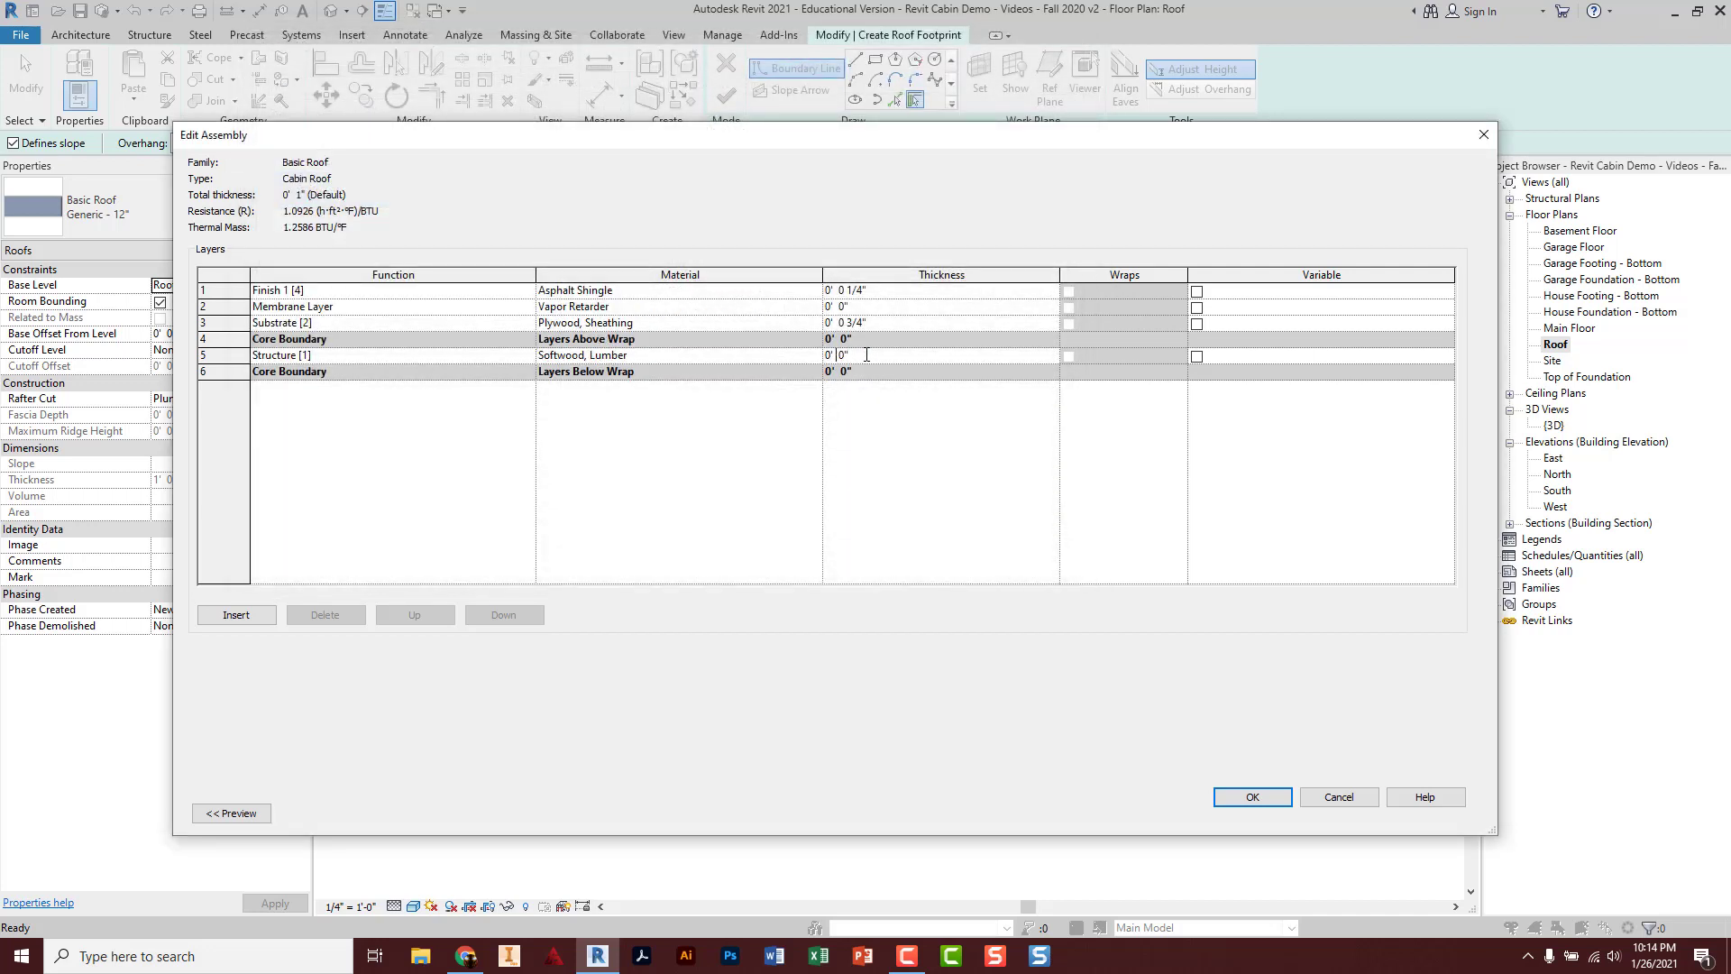
drag(867, 355, 781, 371)
text(0 5.5)
key(Tab)
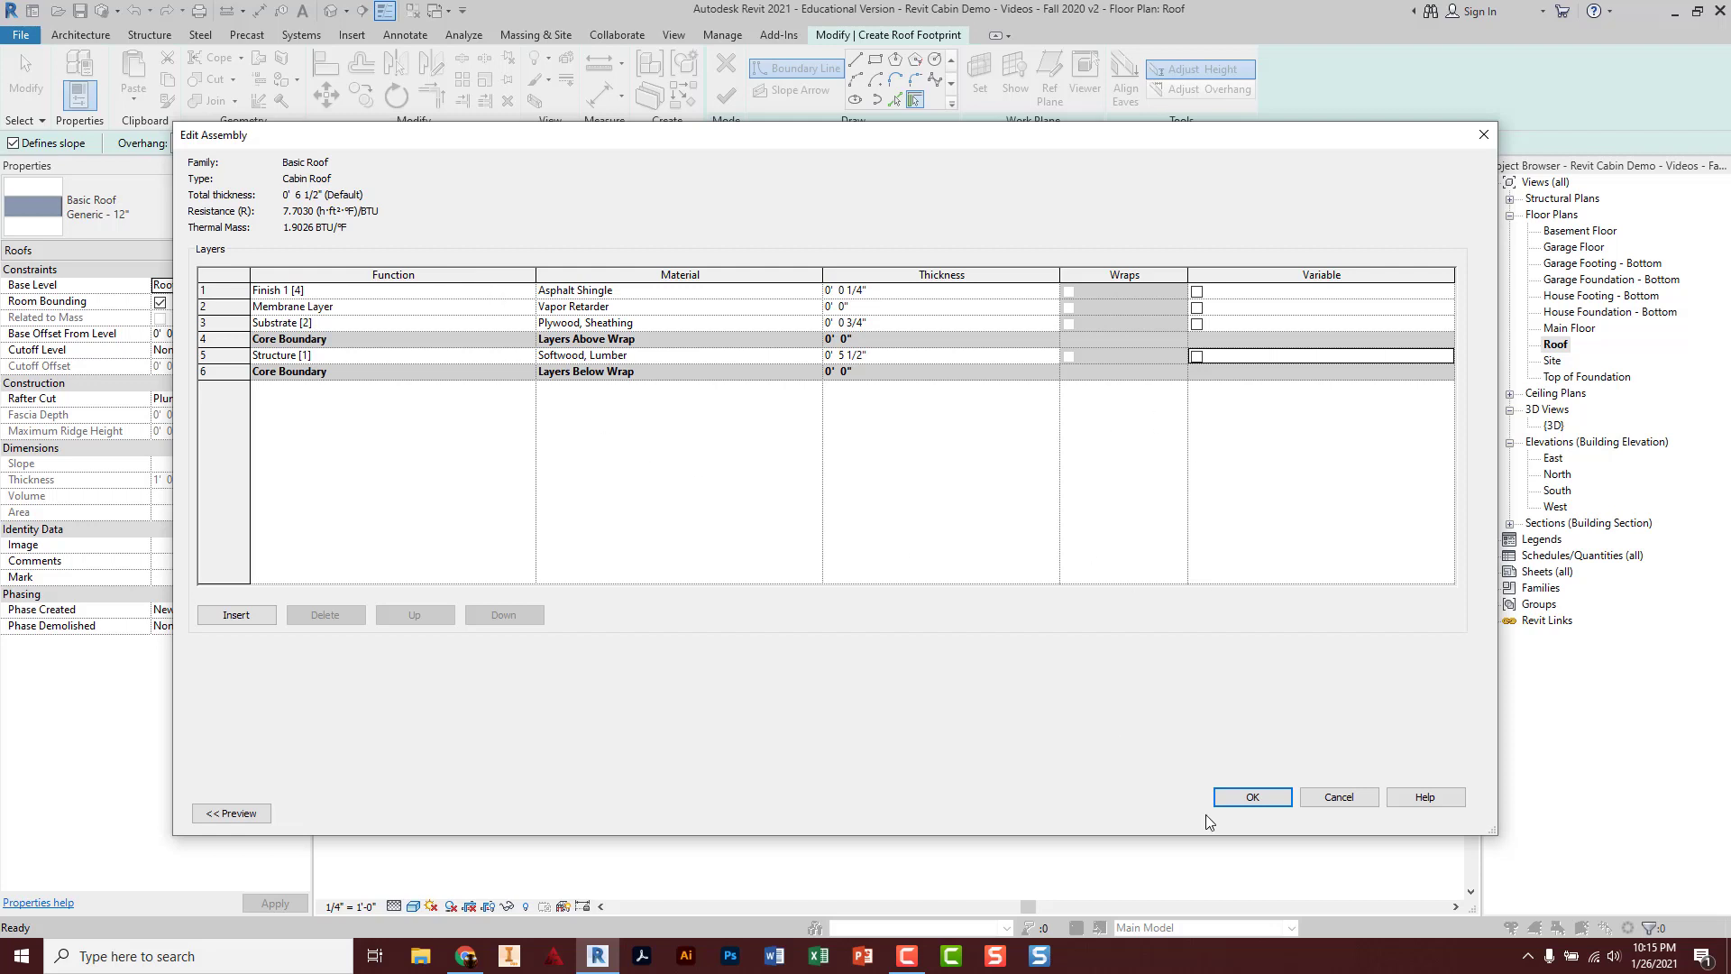
click(1228, 799)
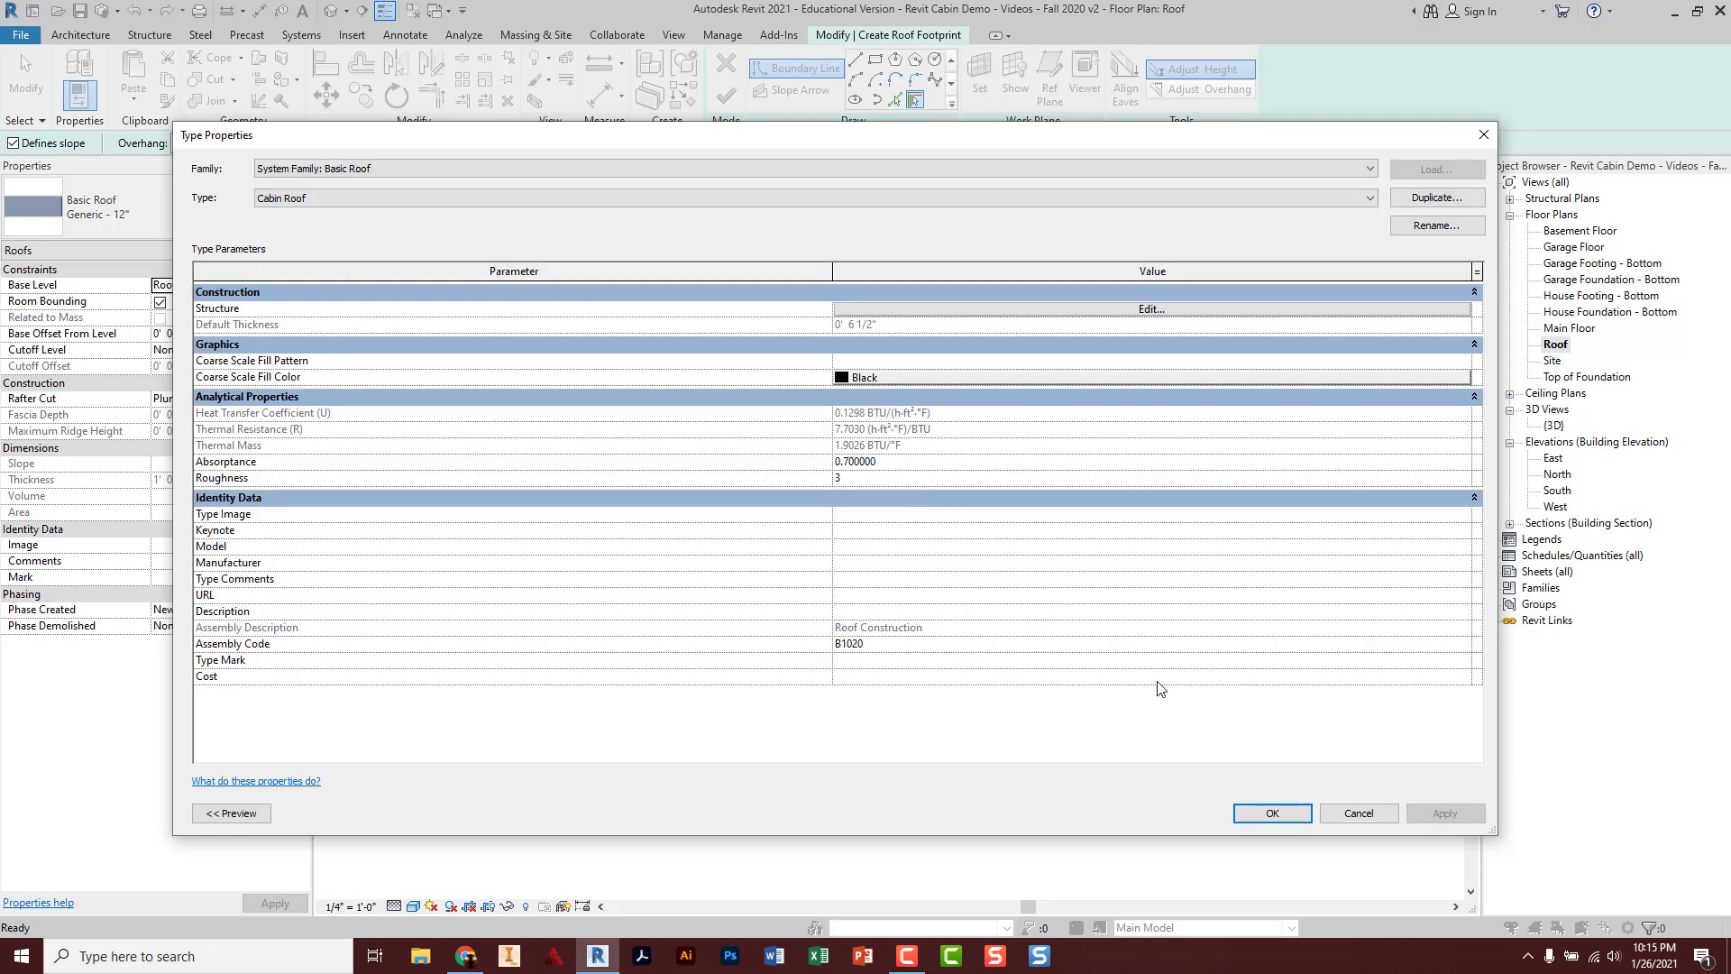
click(1272, 813)
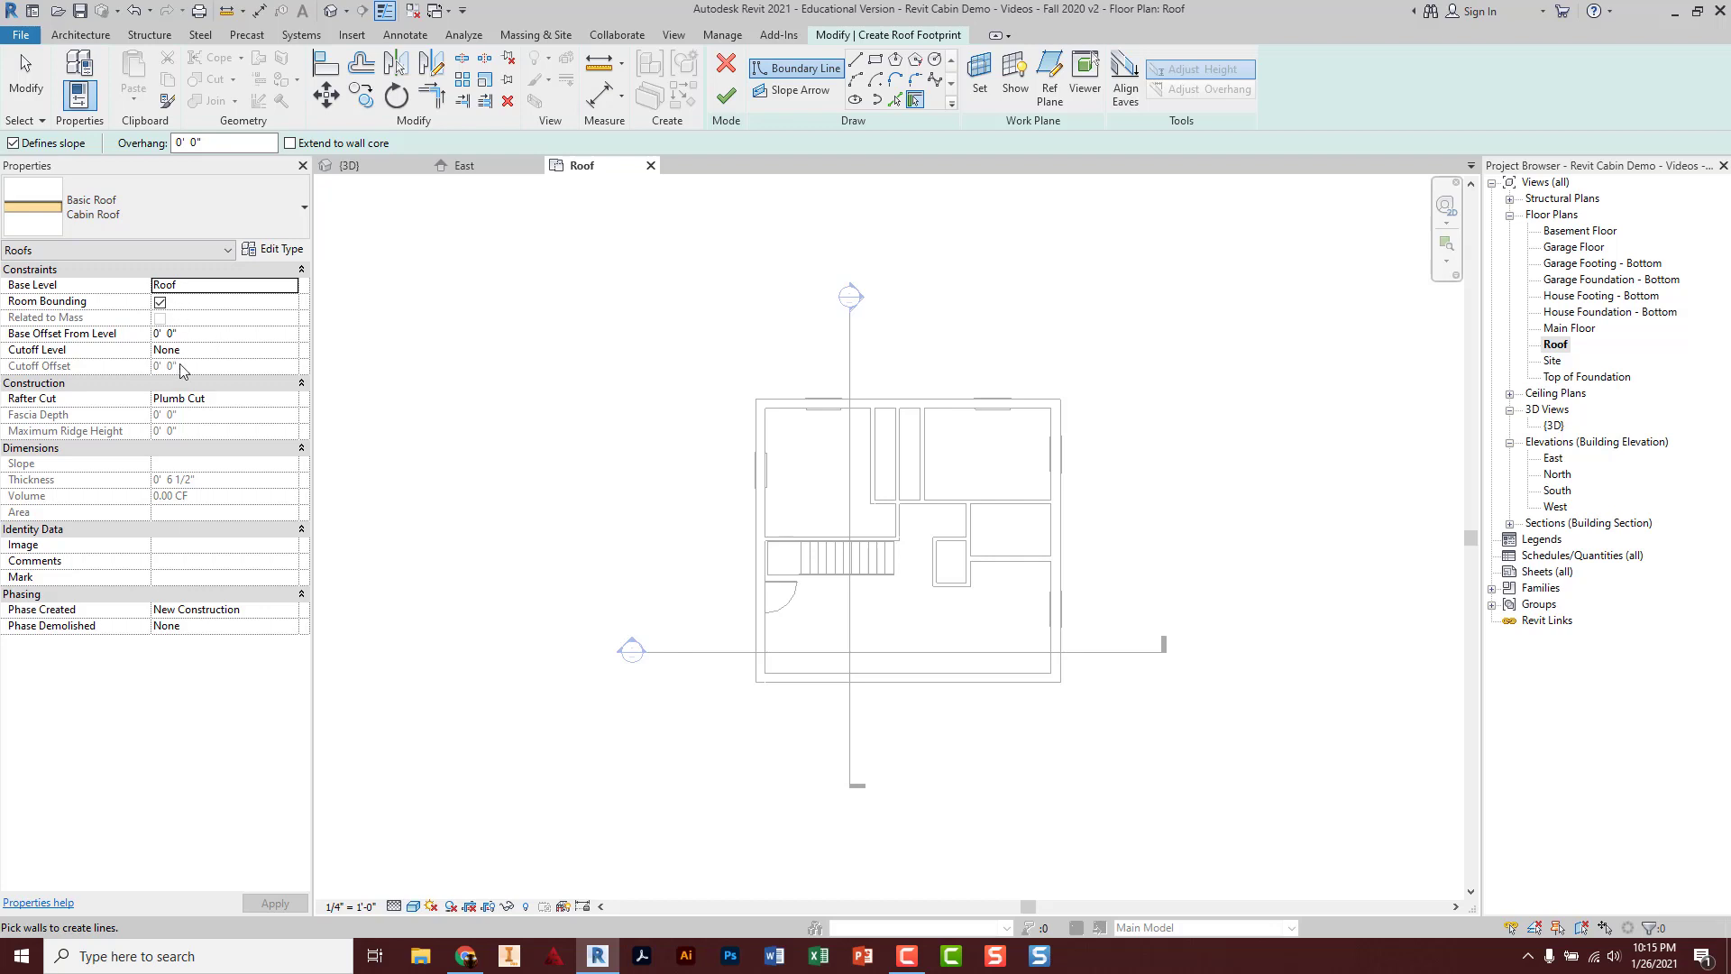
Choose Plumb Cut as the roof's Rafter Cut.
click(223, 290)
click(185, 402)
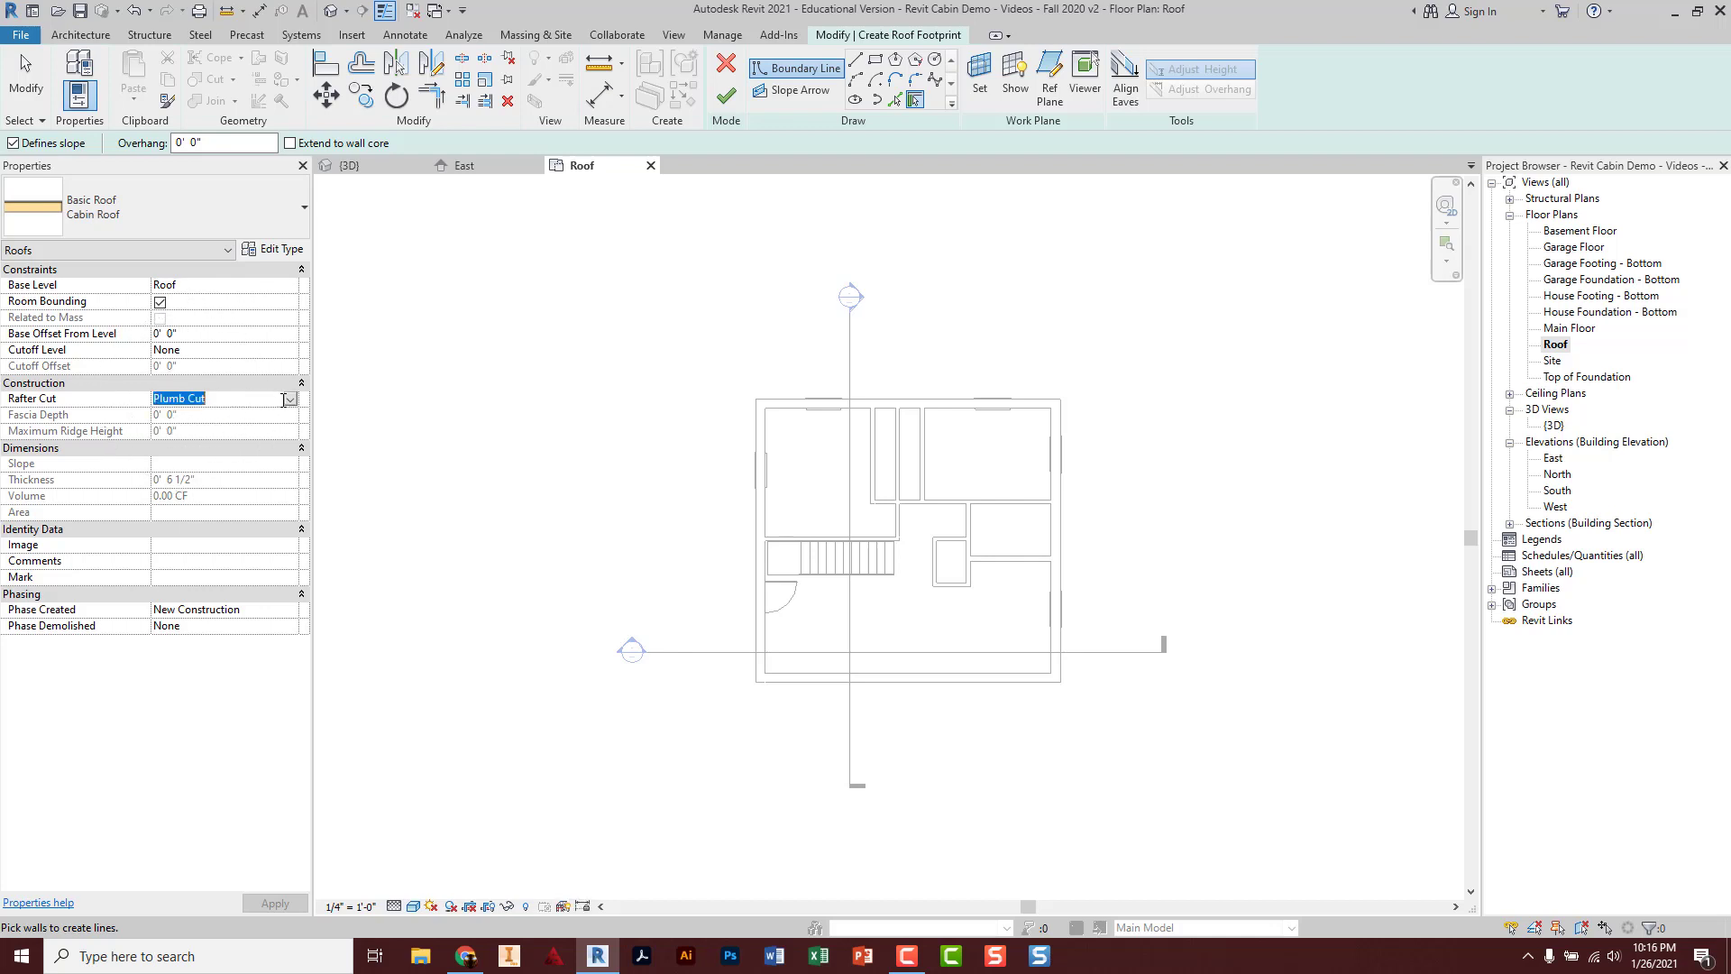
click(289, 399)
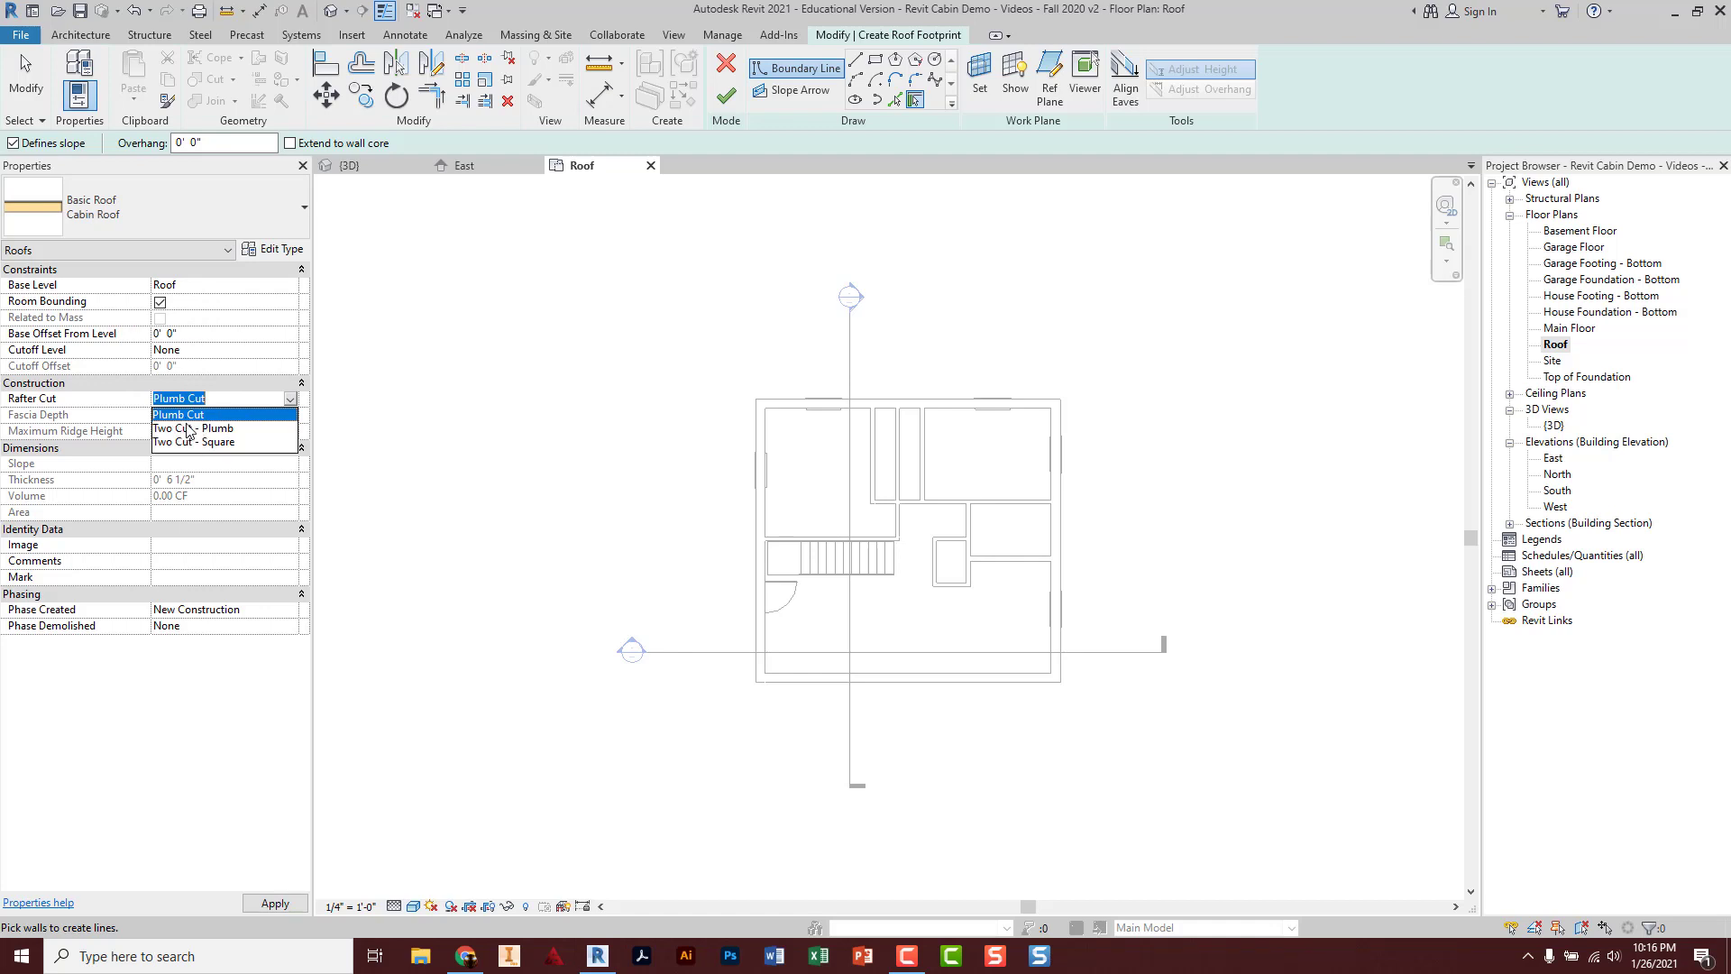
click(189, 415)
click(188, 405)
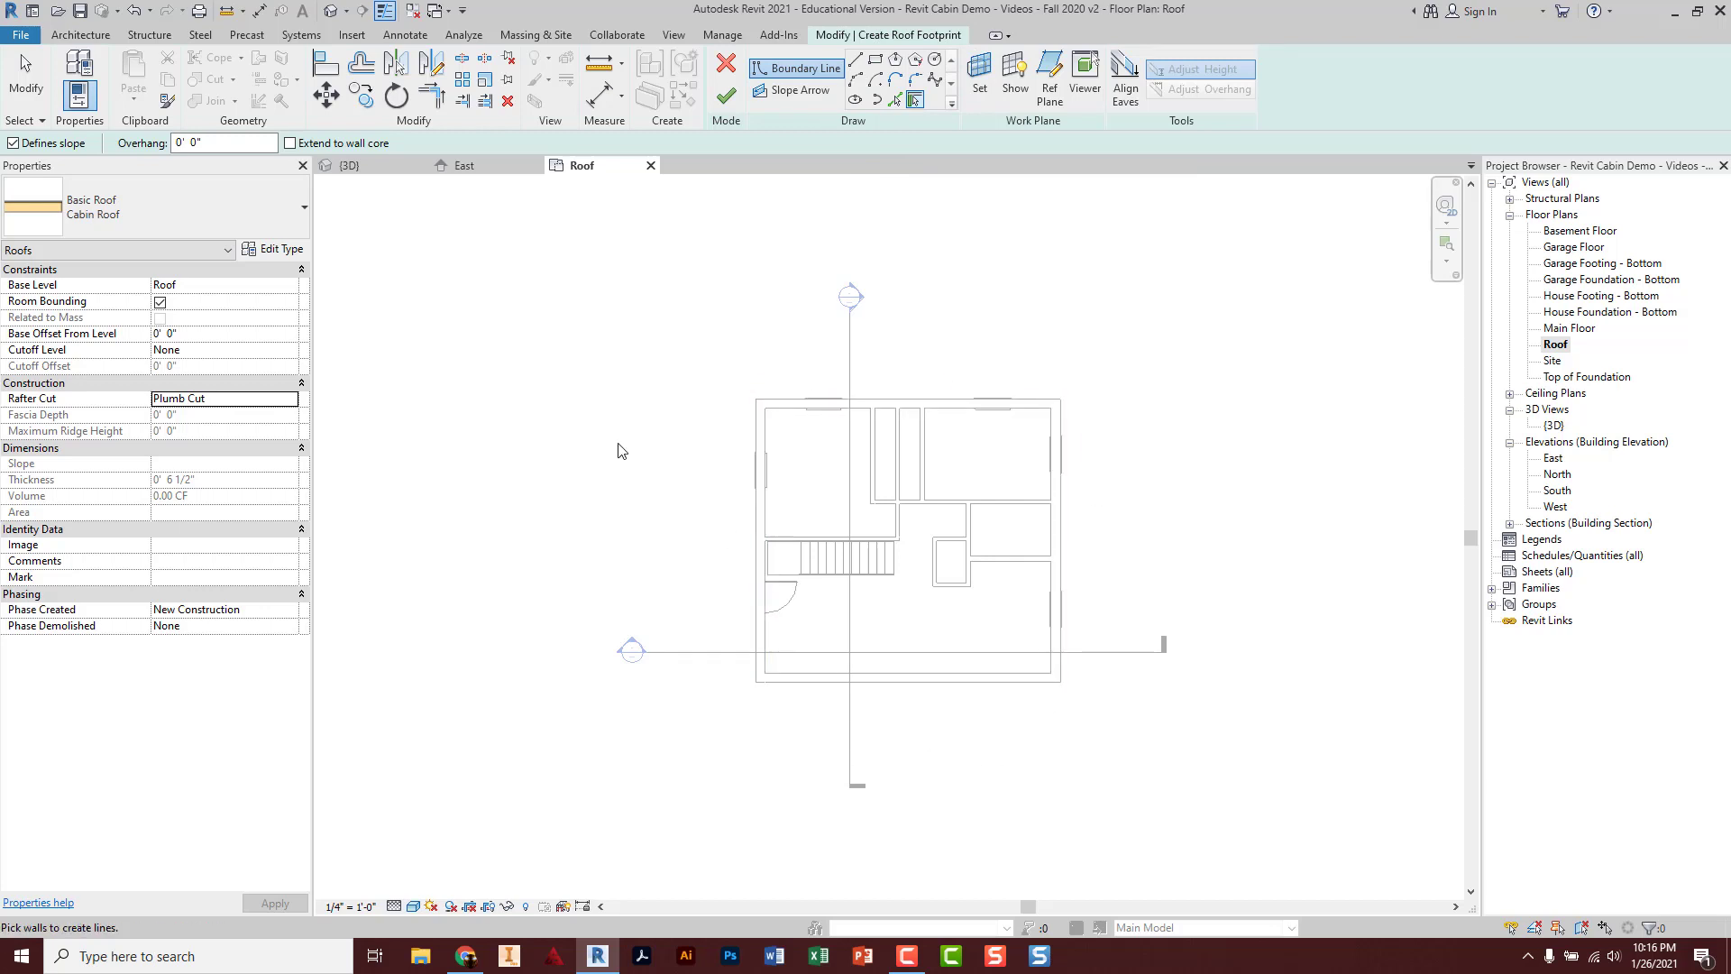
Create slope-defining roof boundary lines from all four exterior walls with a 1' 0" overhang, and end the boundary command.
click(211, 142)
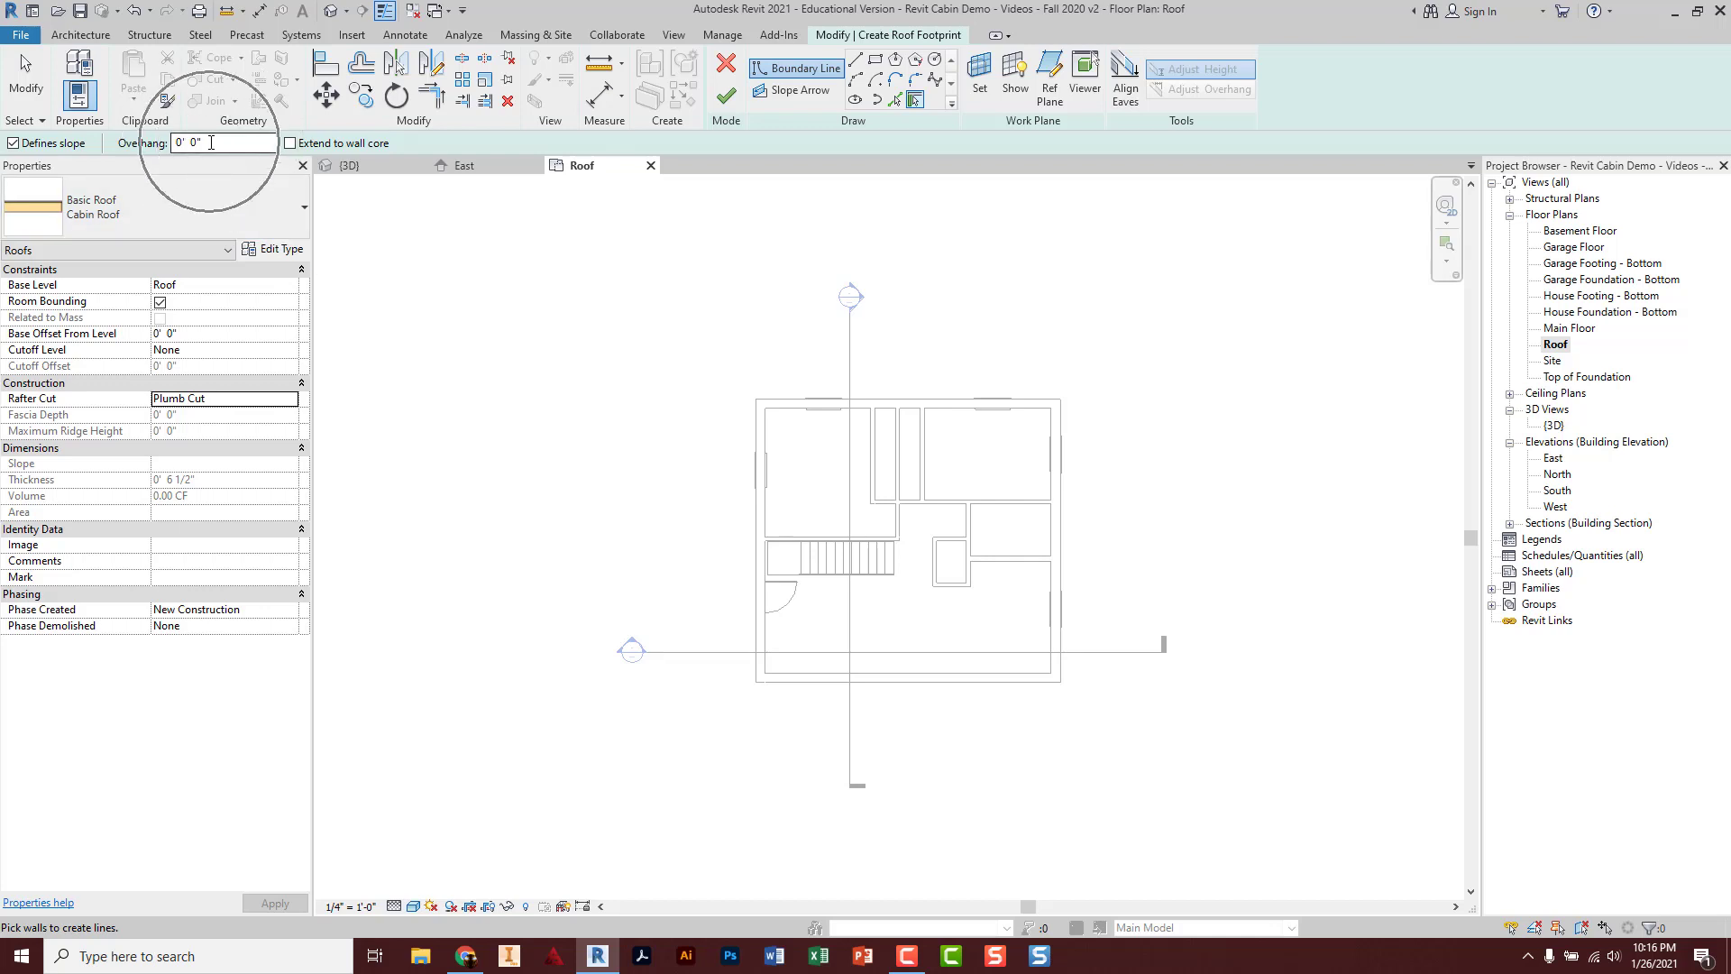
key(ctrl+a)
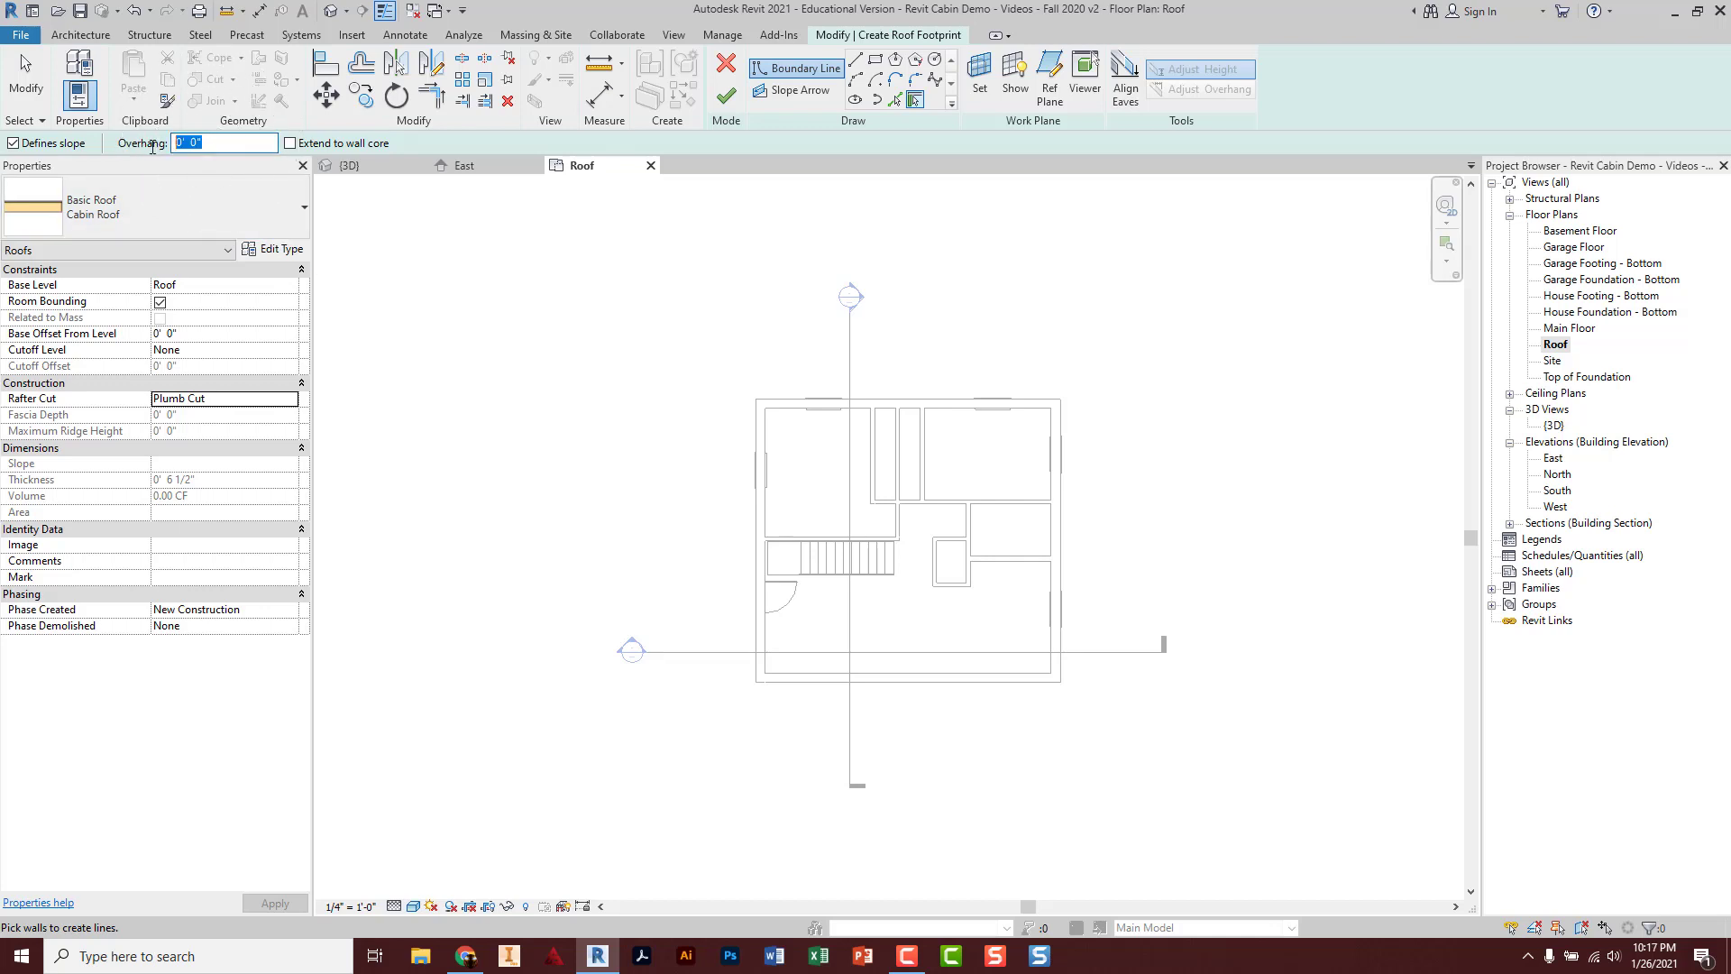
text(1)
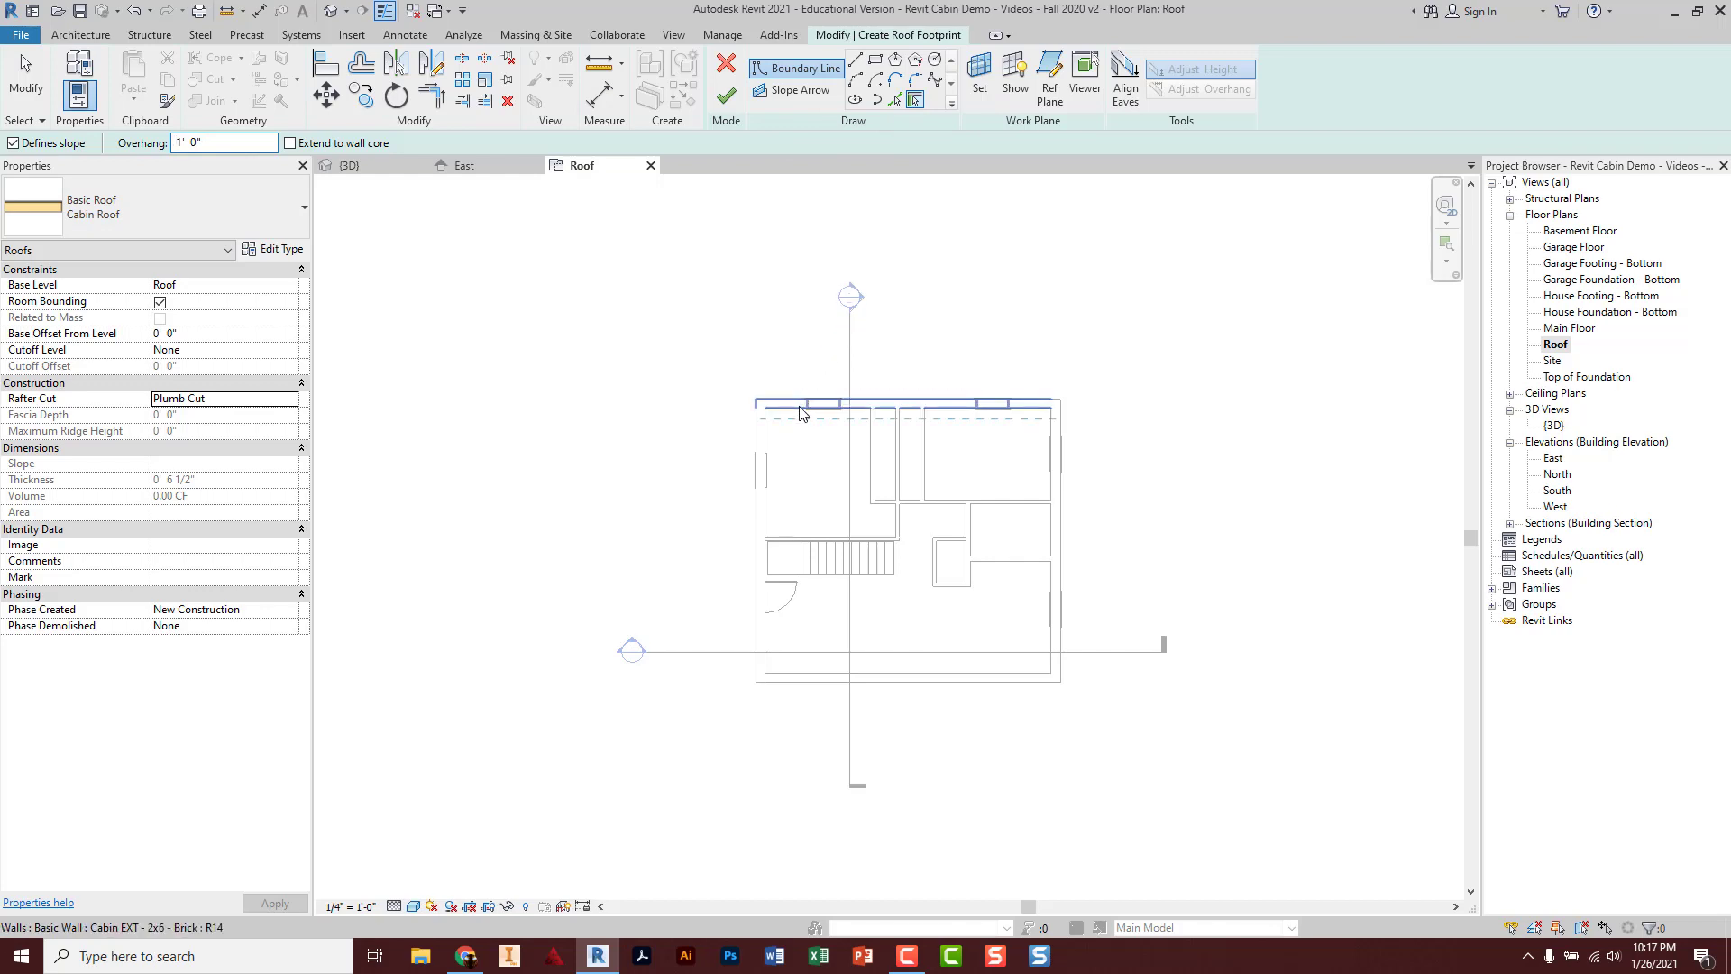
scroll(799, 402, up, 3)
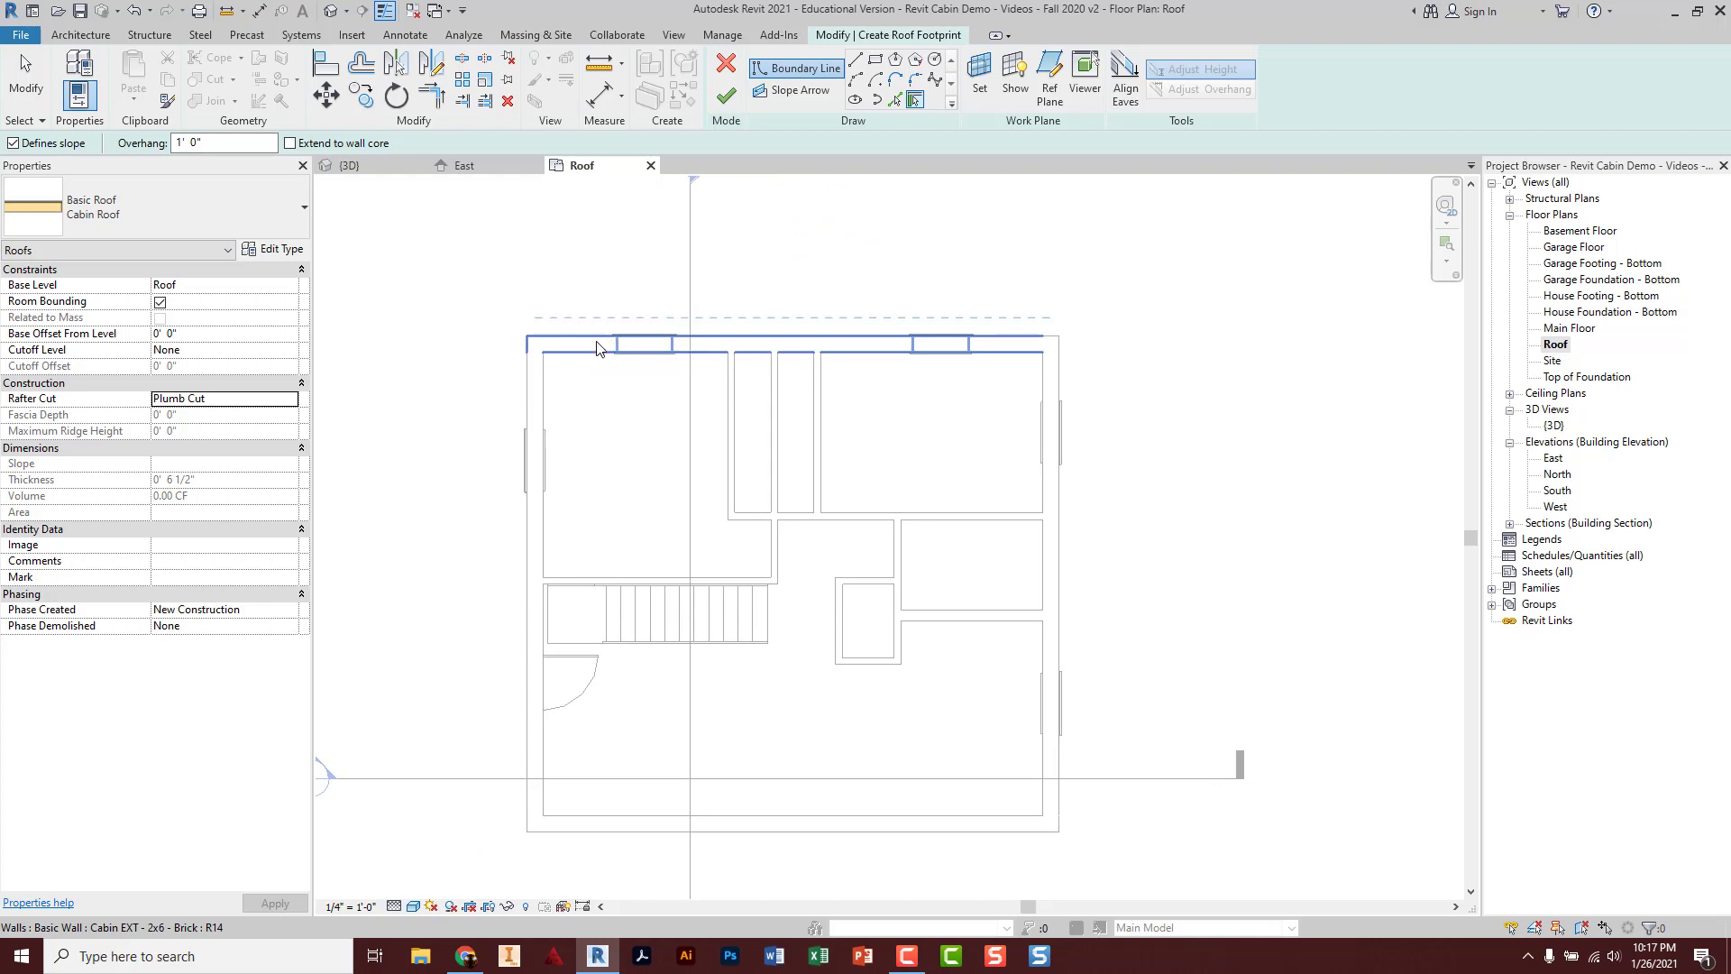
click(597, 343)
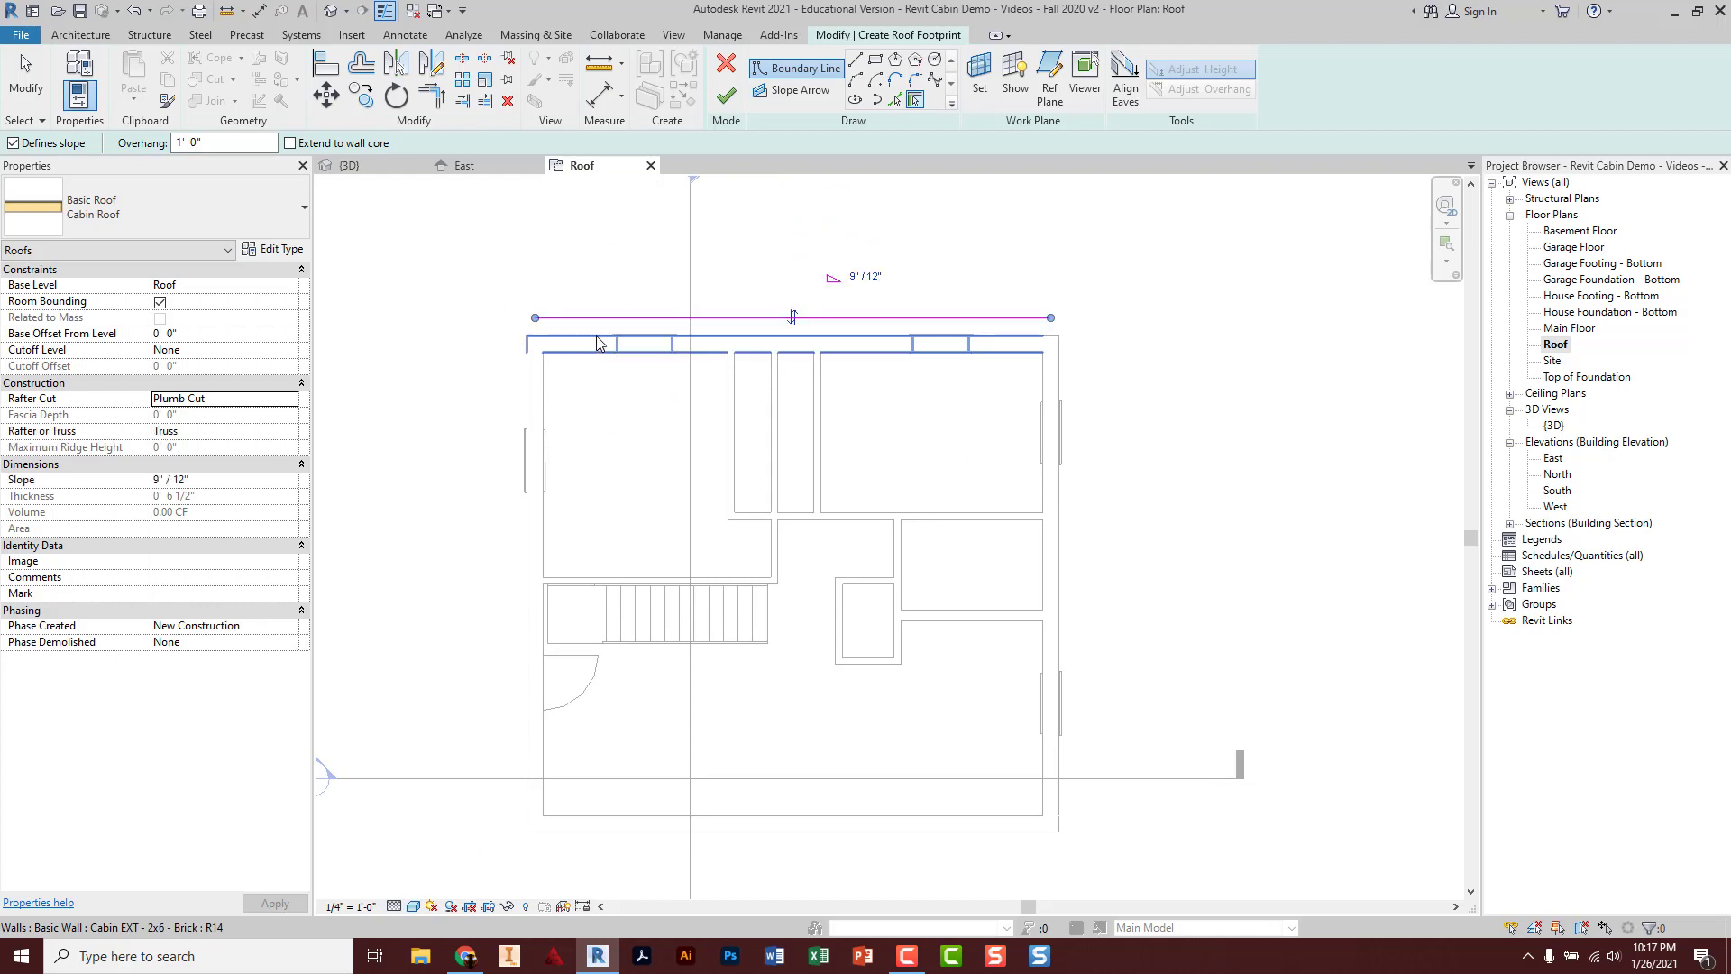
click(1060, 400)
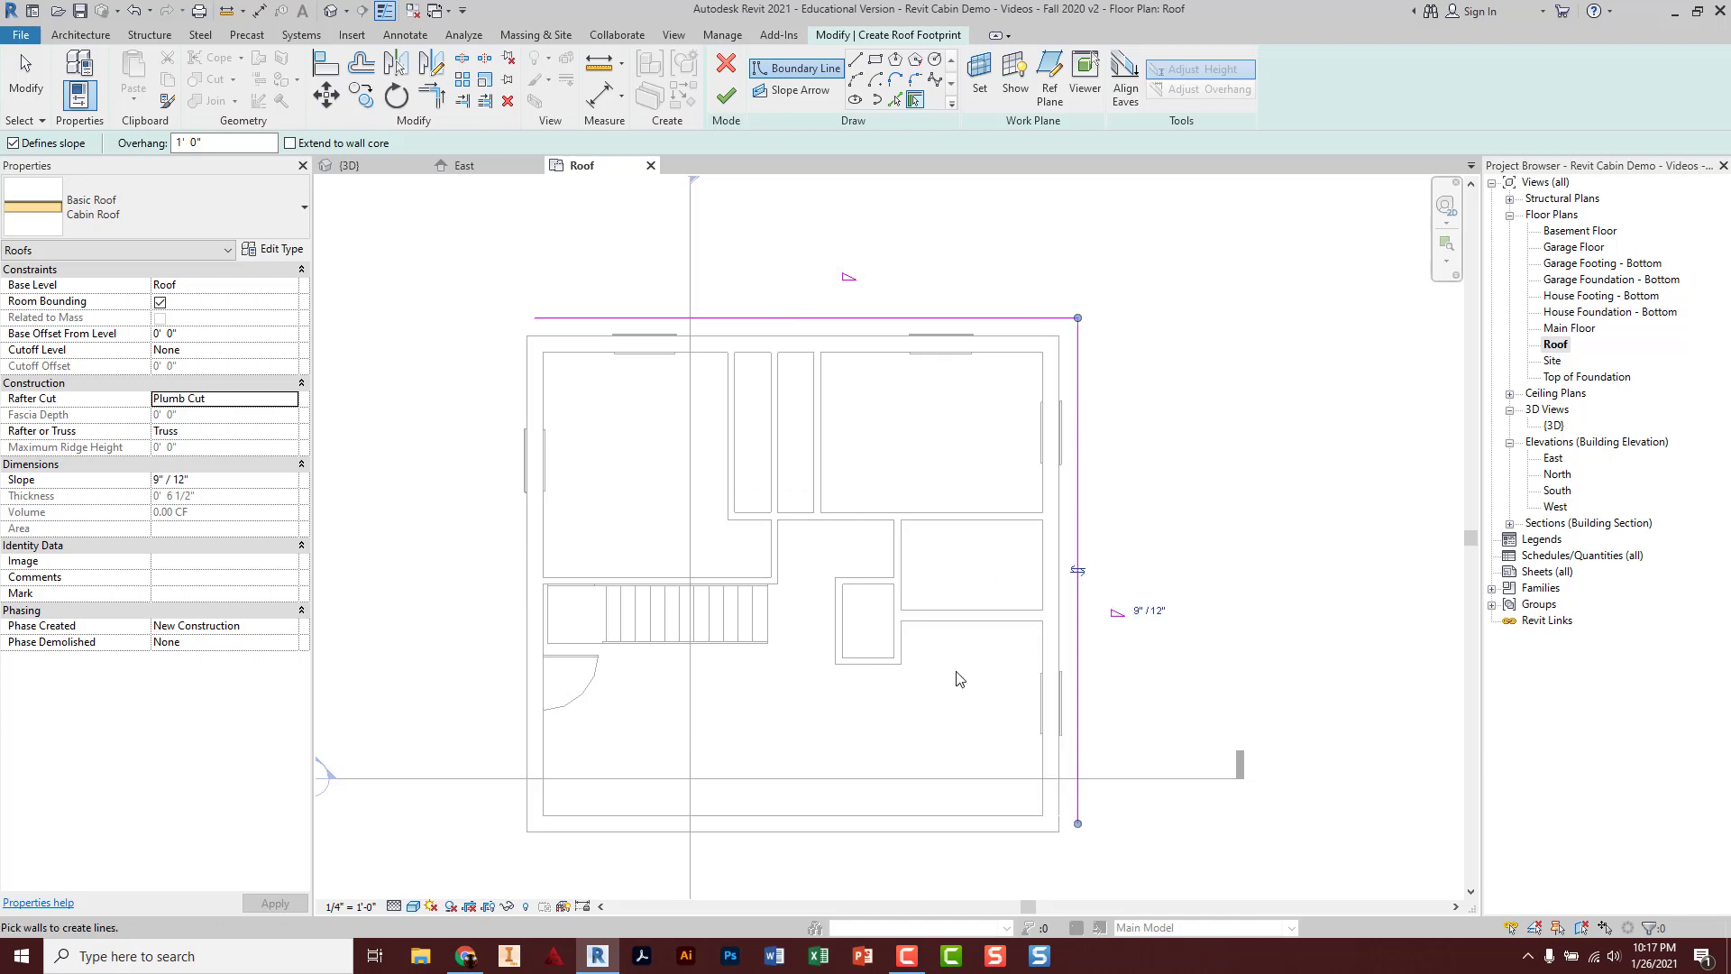
click(917, 831)
click(522, 639)
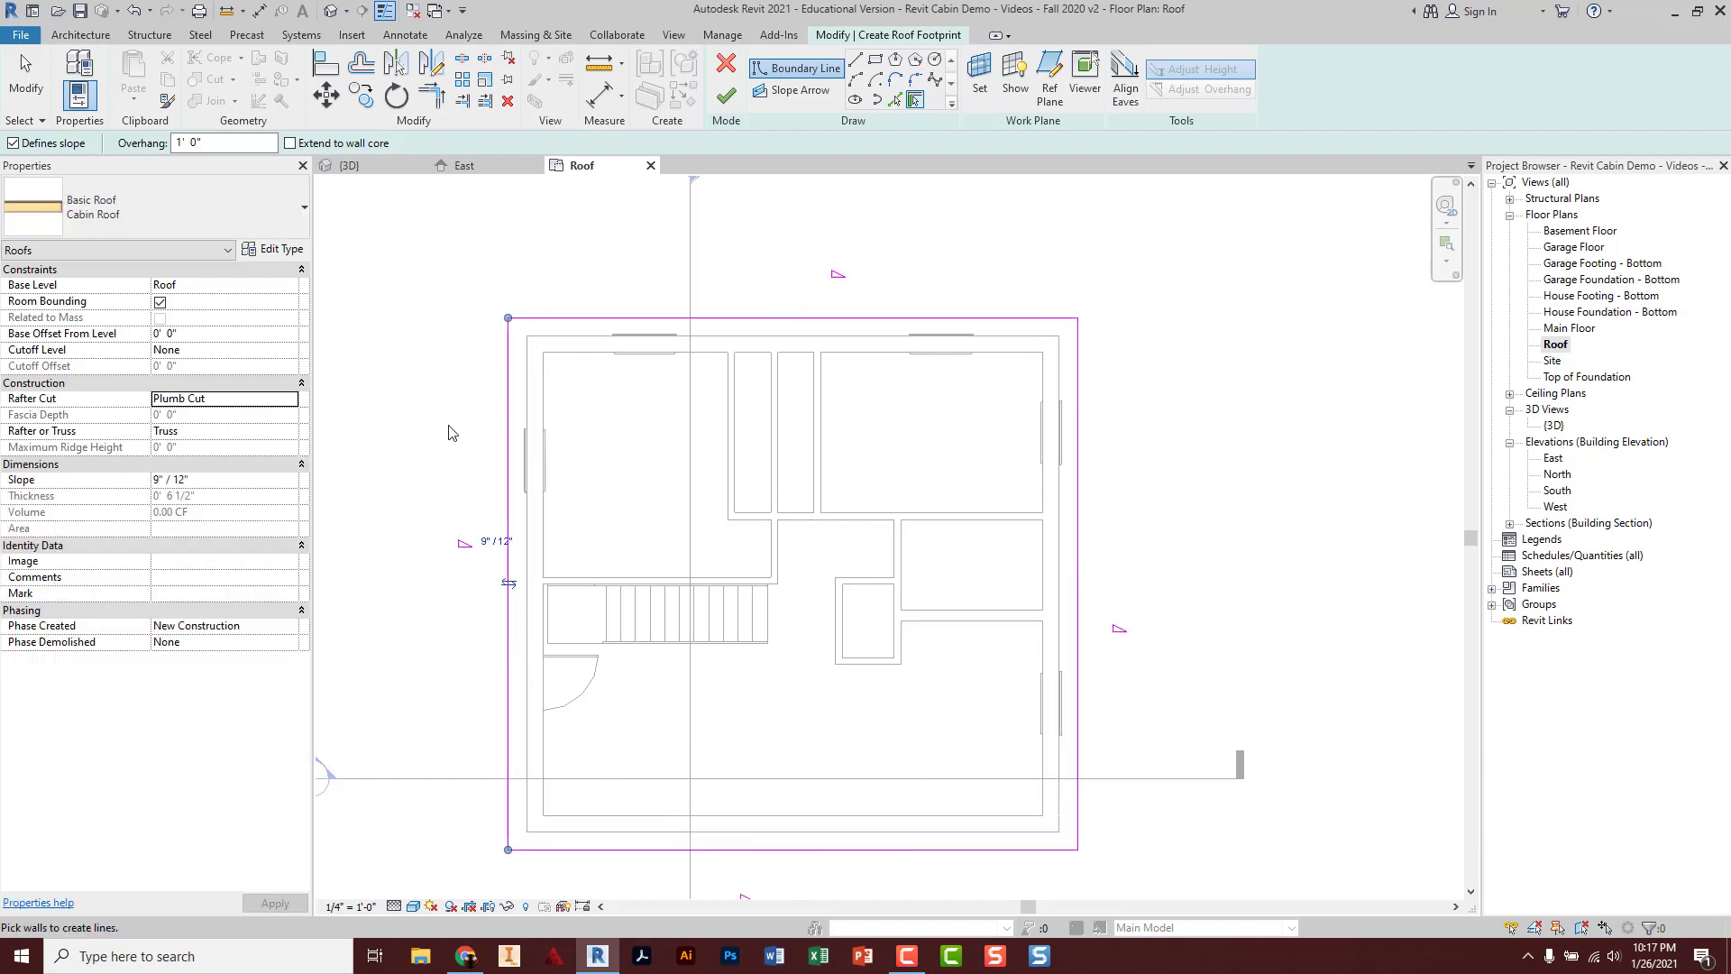
middle_drag(451, 432, 487, 391)
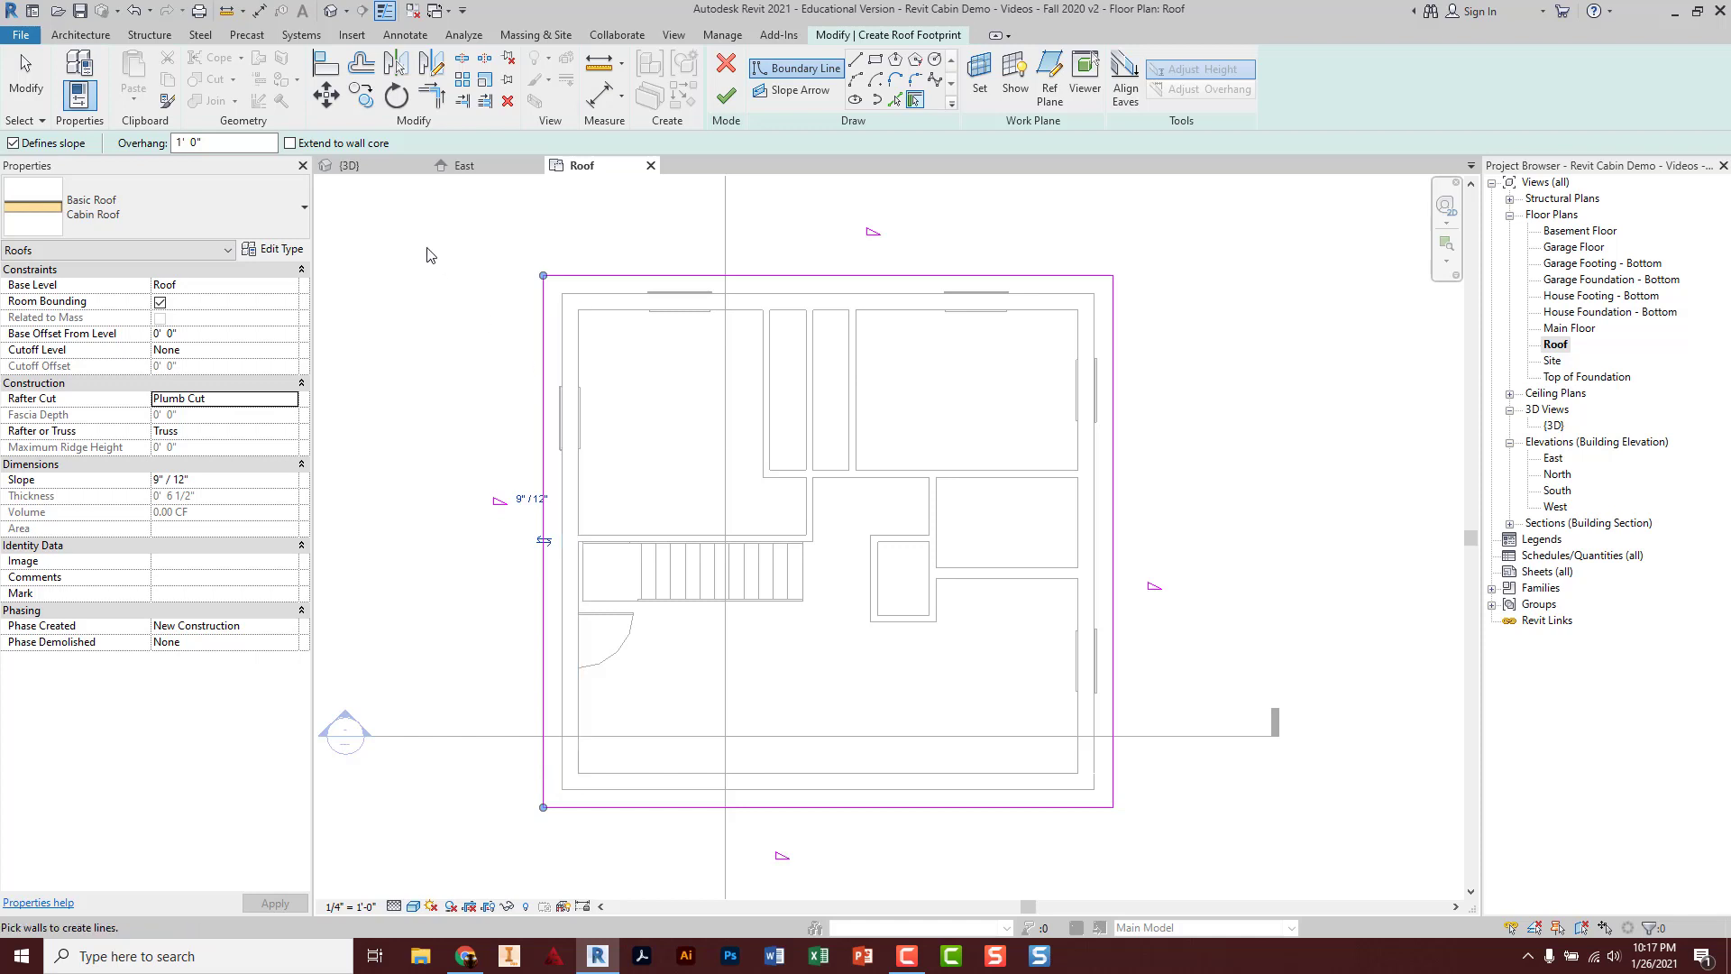
key(Escape)
key(Escape)
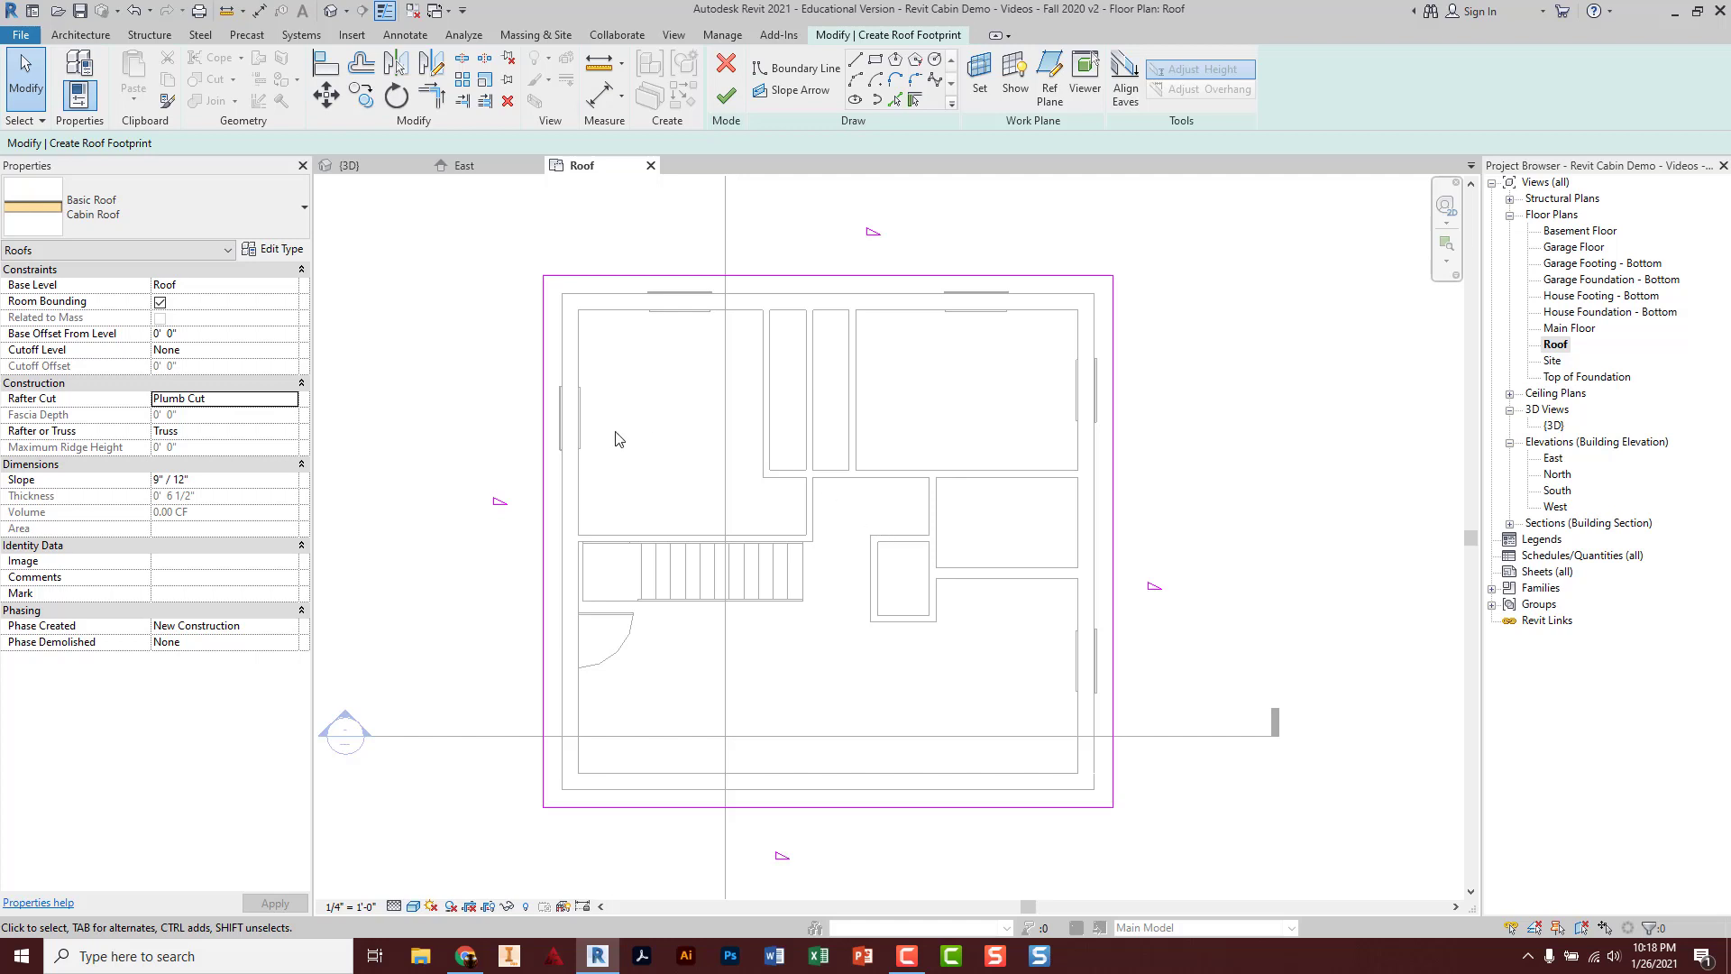
Turn off Defines Slope for the roof boundary lines along the plan's upper and lower edges, and finish the roof footprint.
click(644, 282)
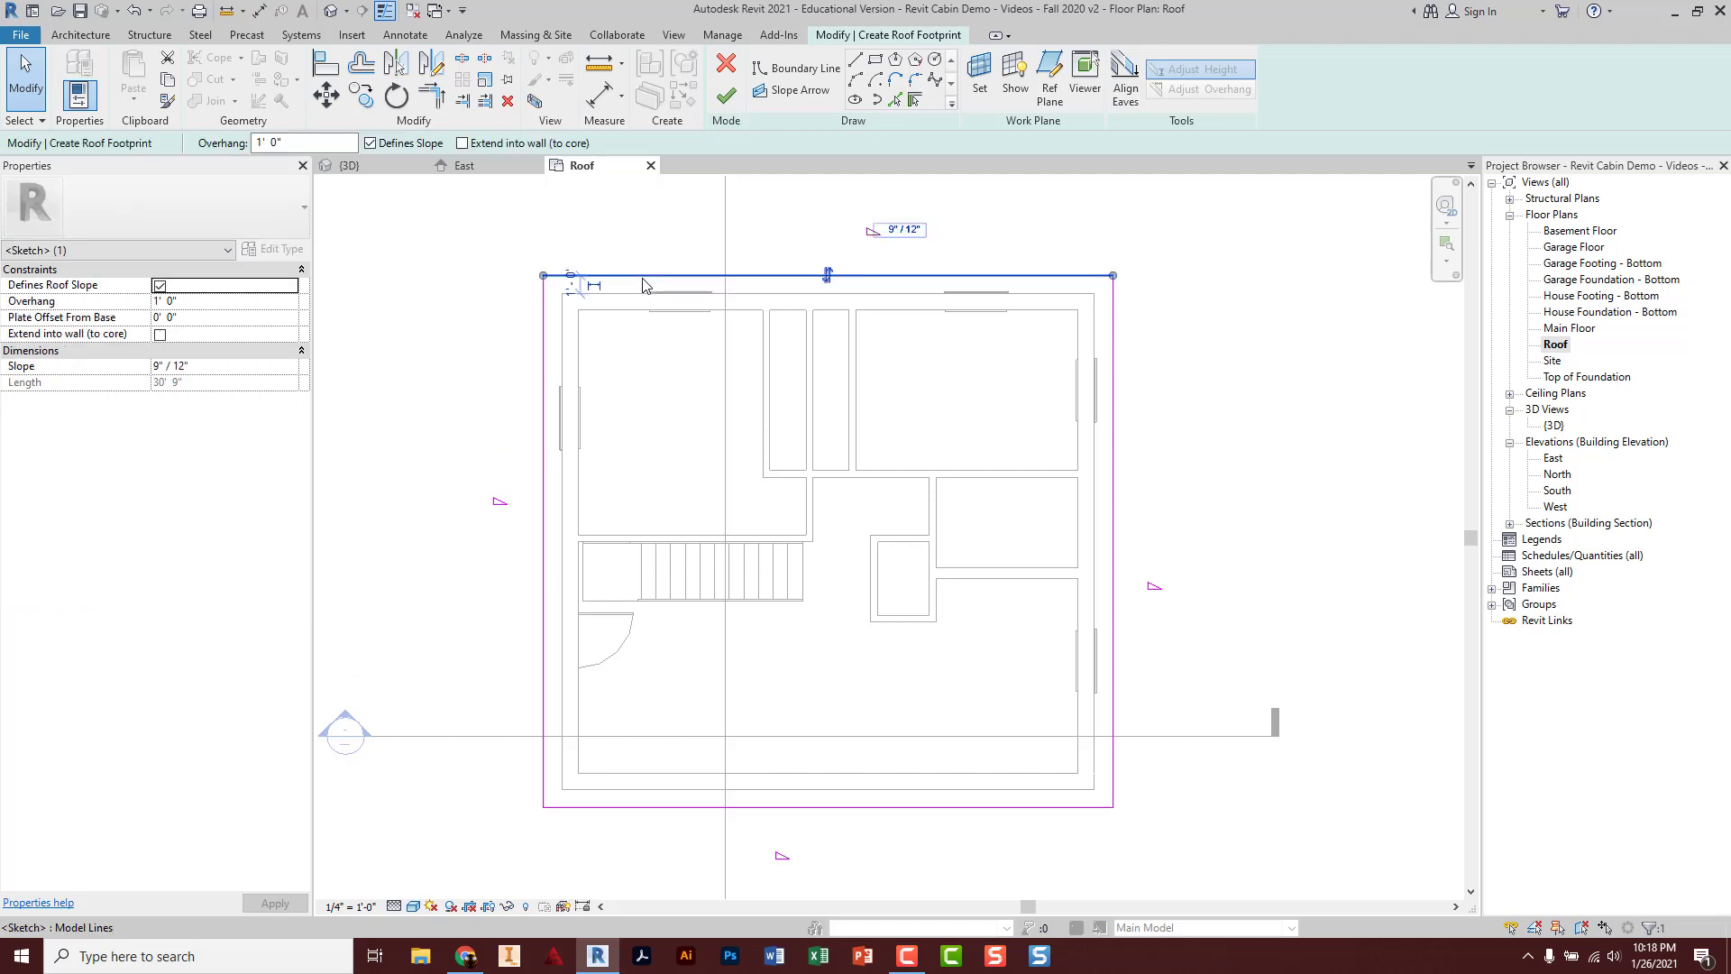
click(644, 283)
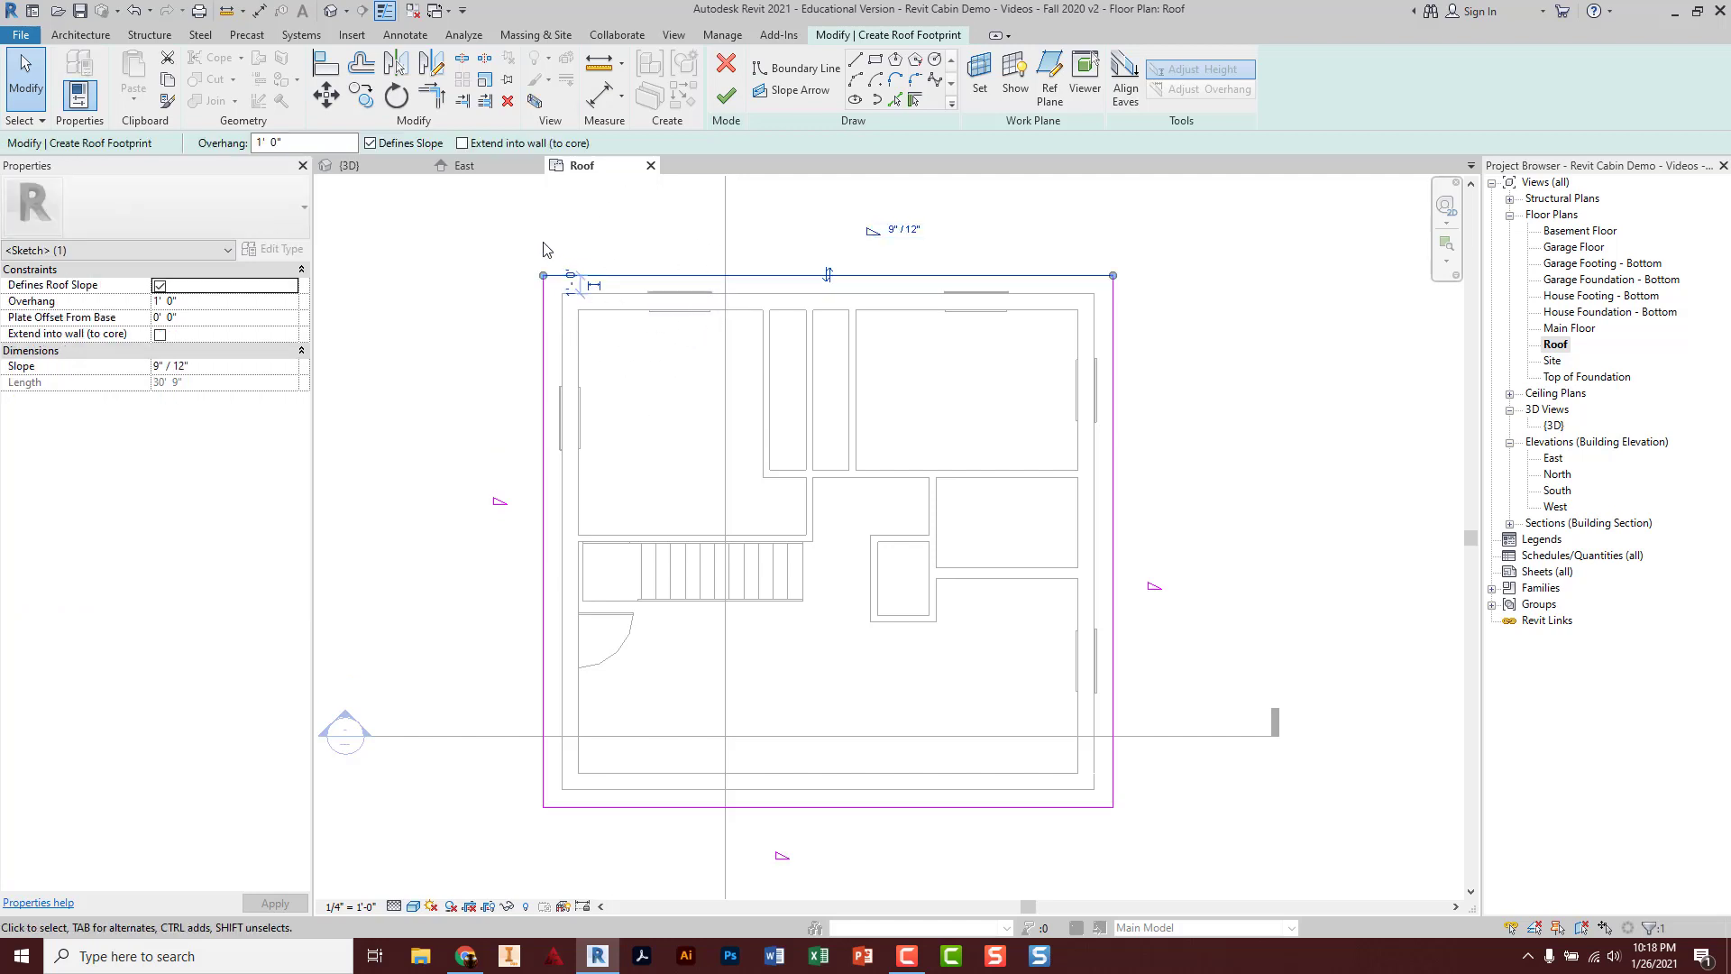
click(370, 143)
click(661, 808)
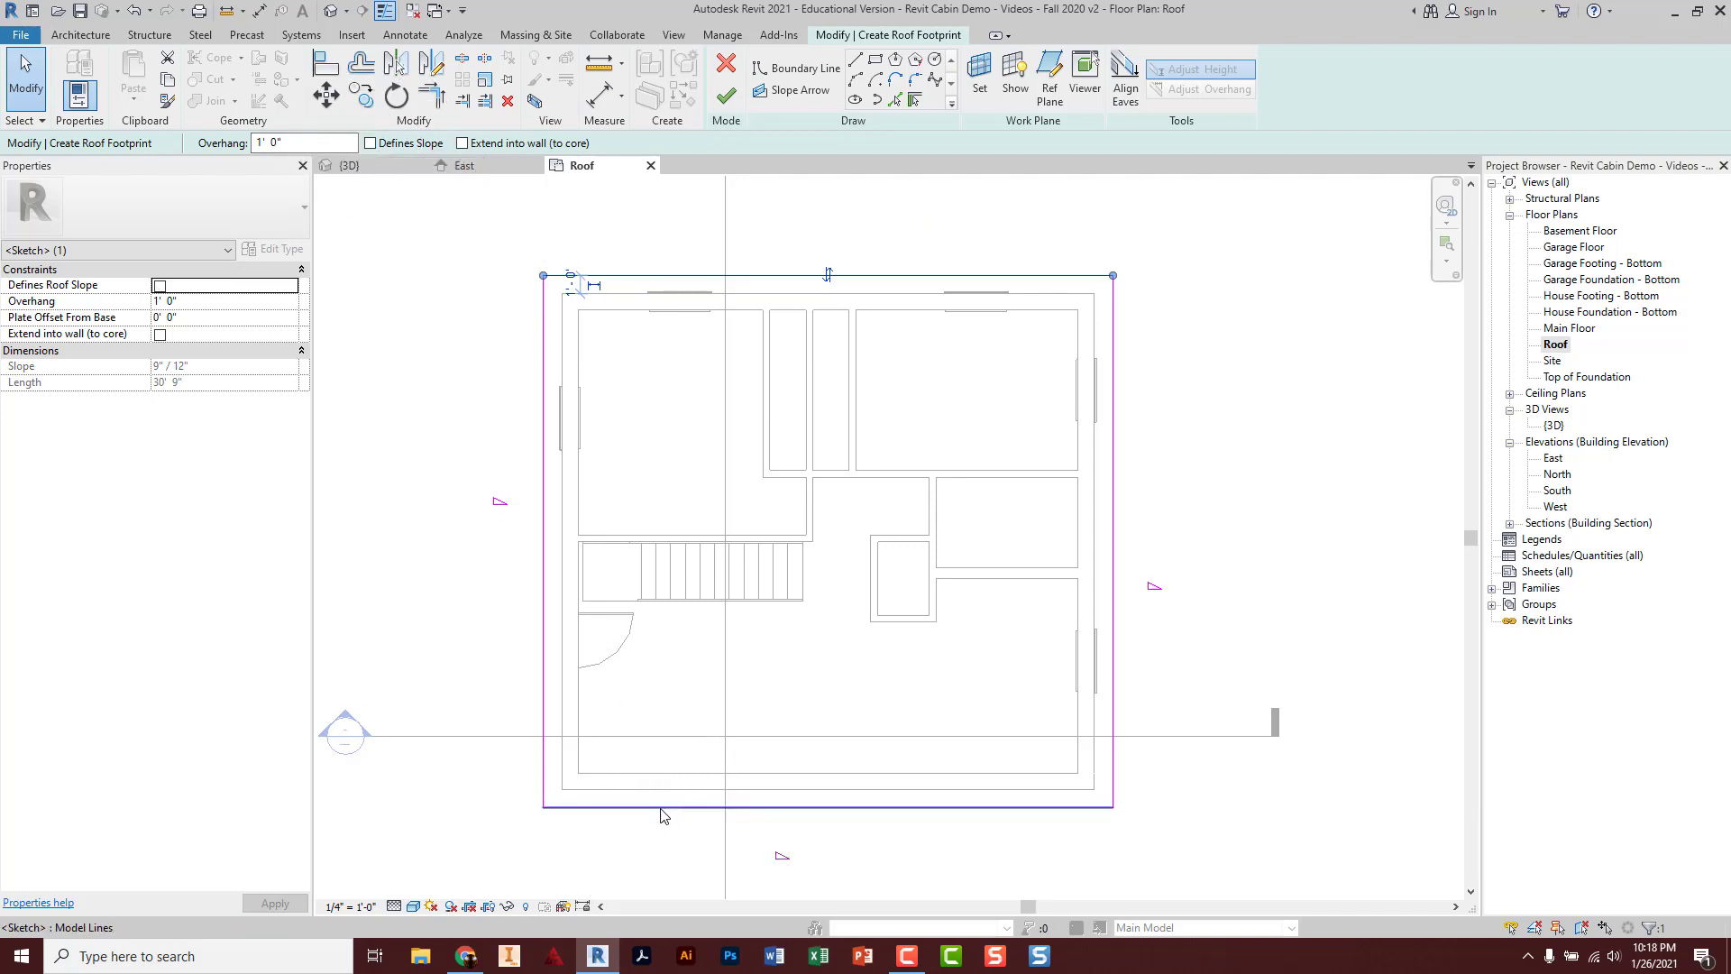
click(662, 808)
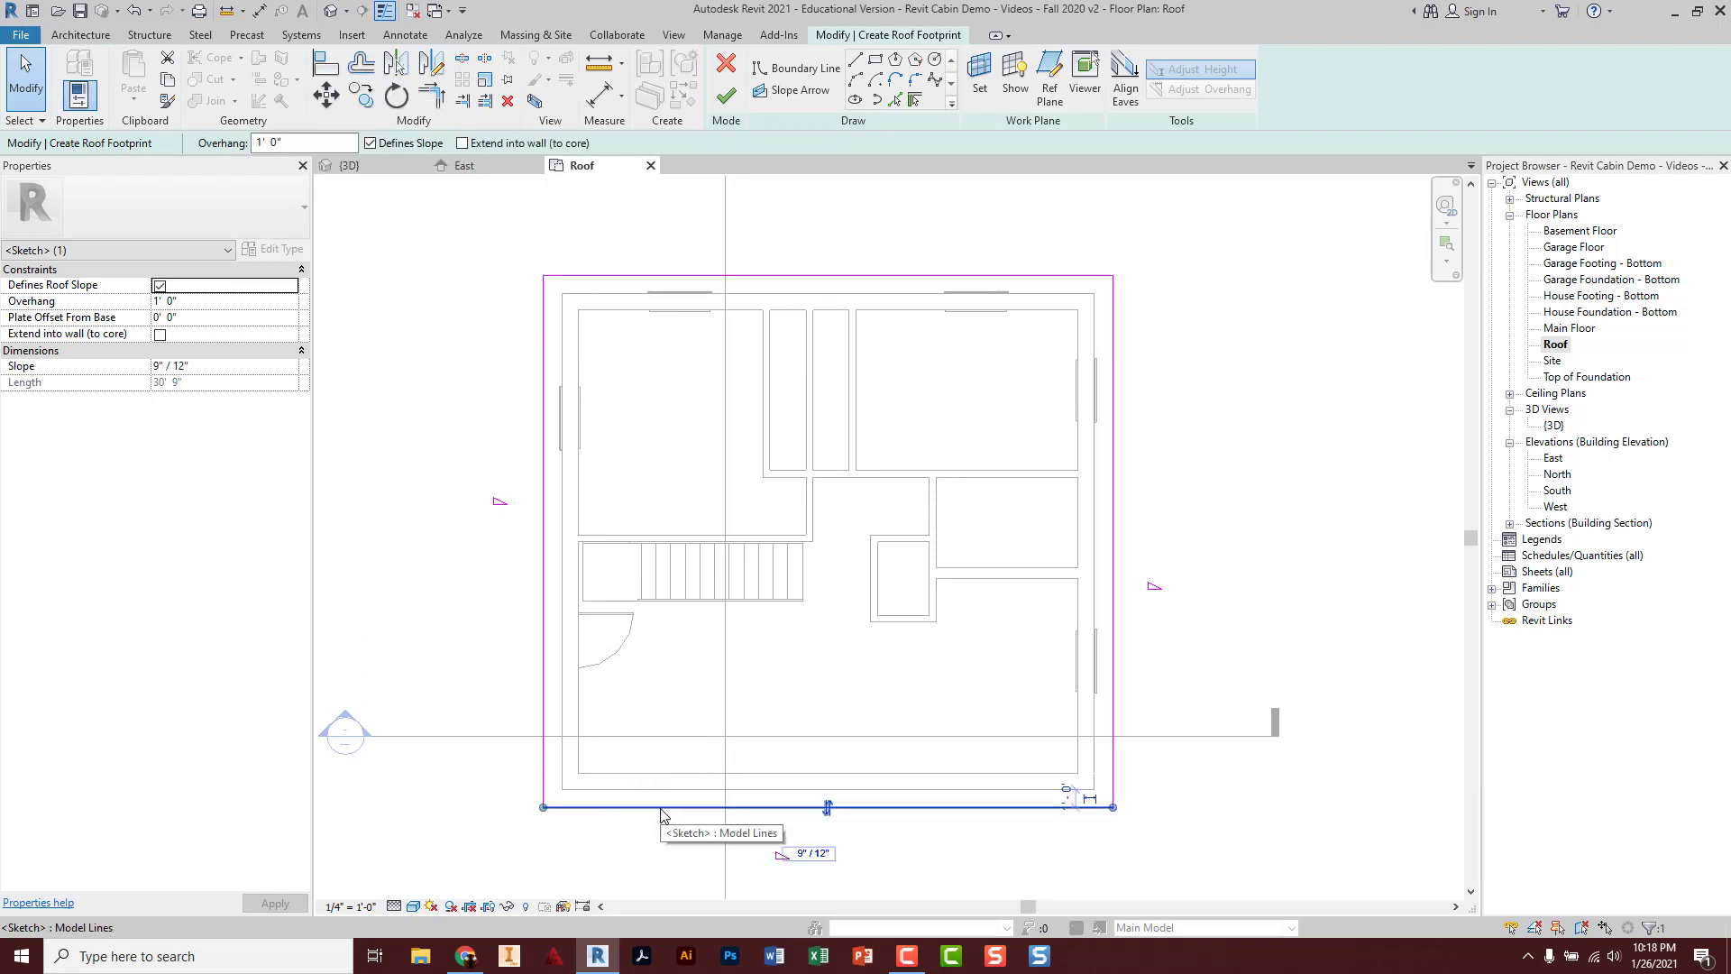
click(370, 144)
click(441, 412)
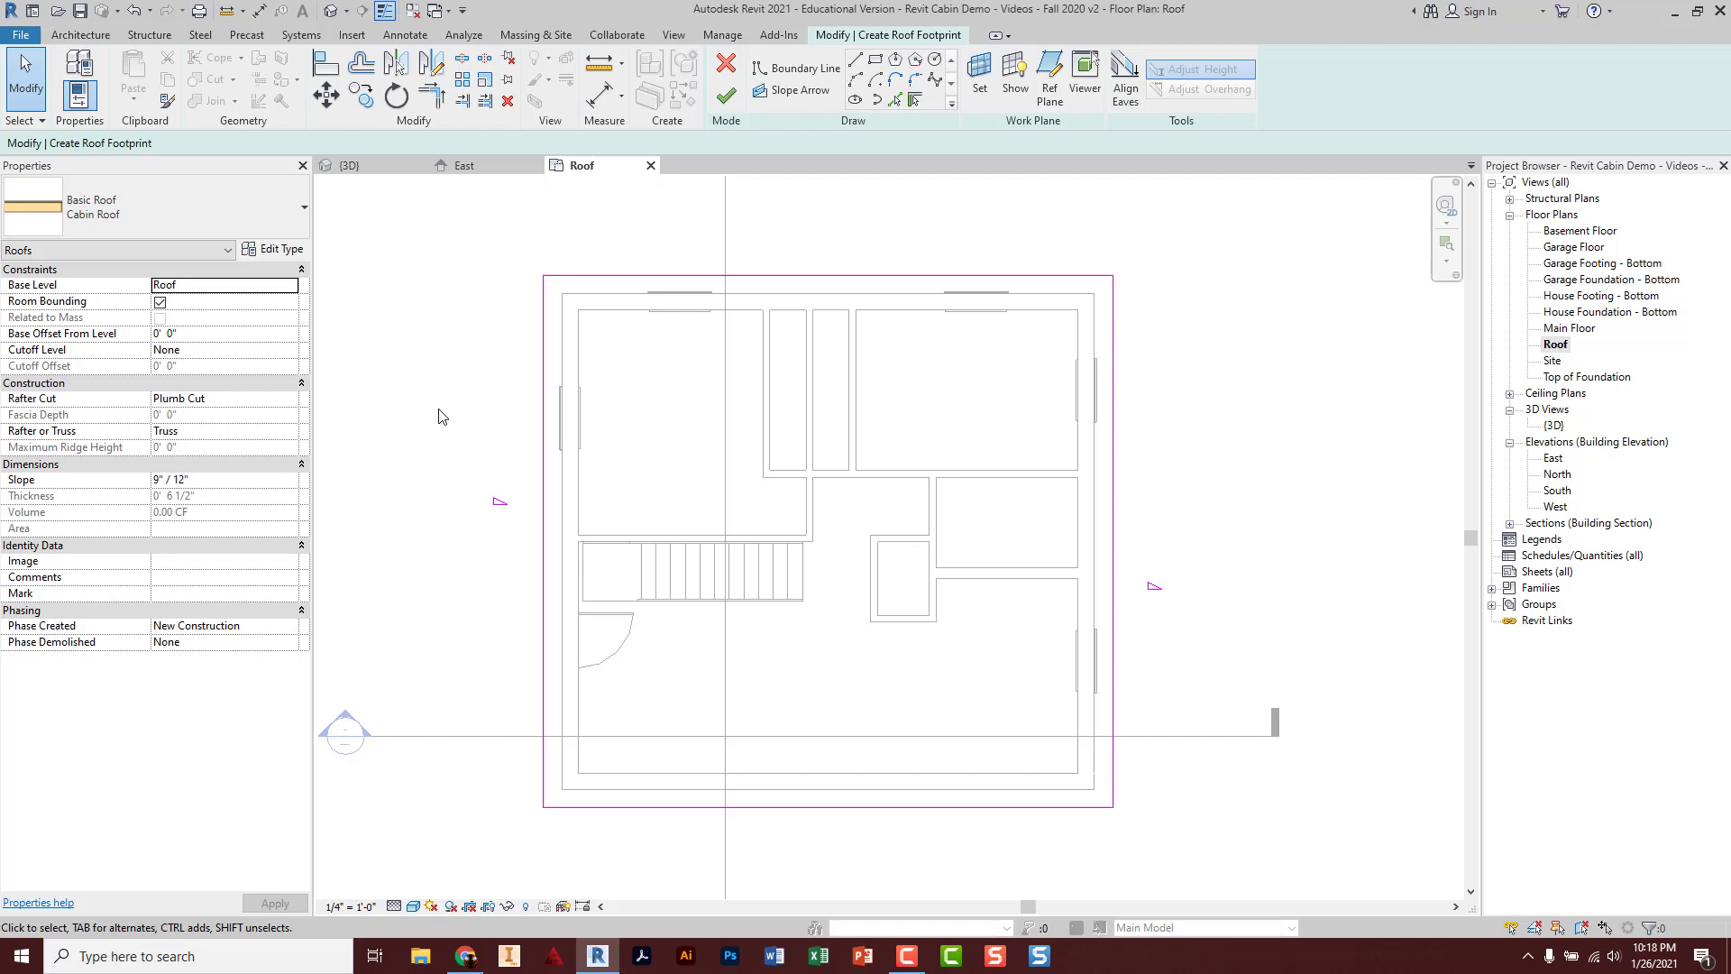
click(728, 103)
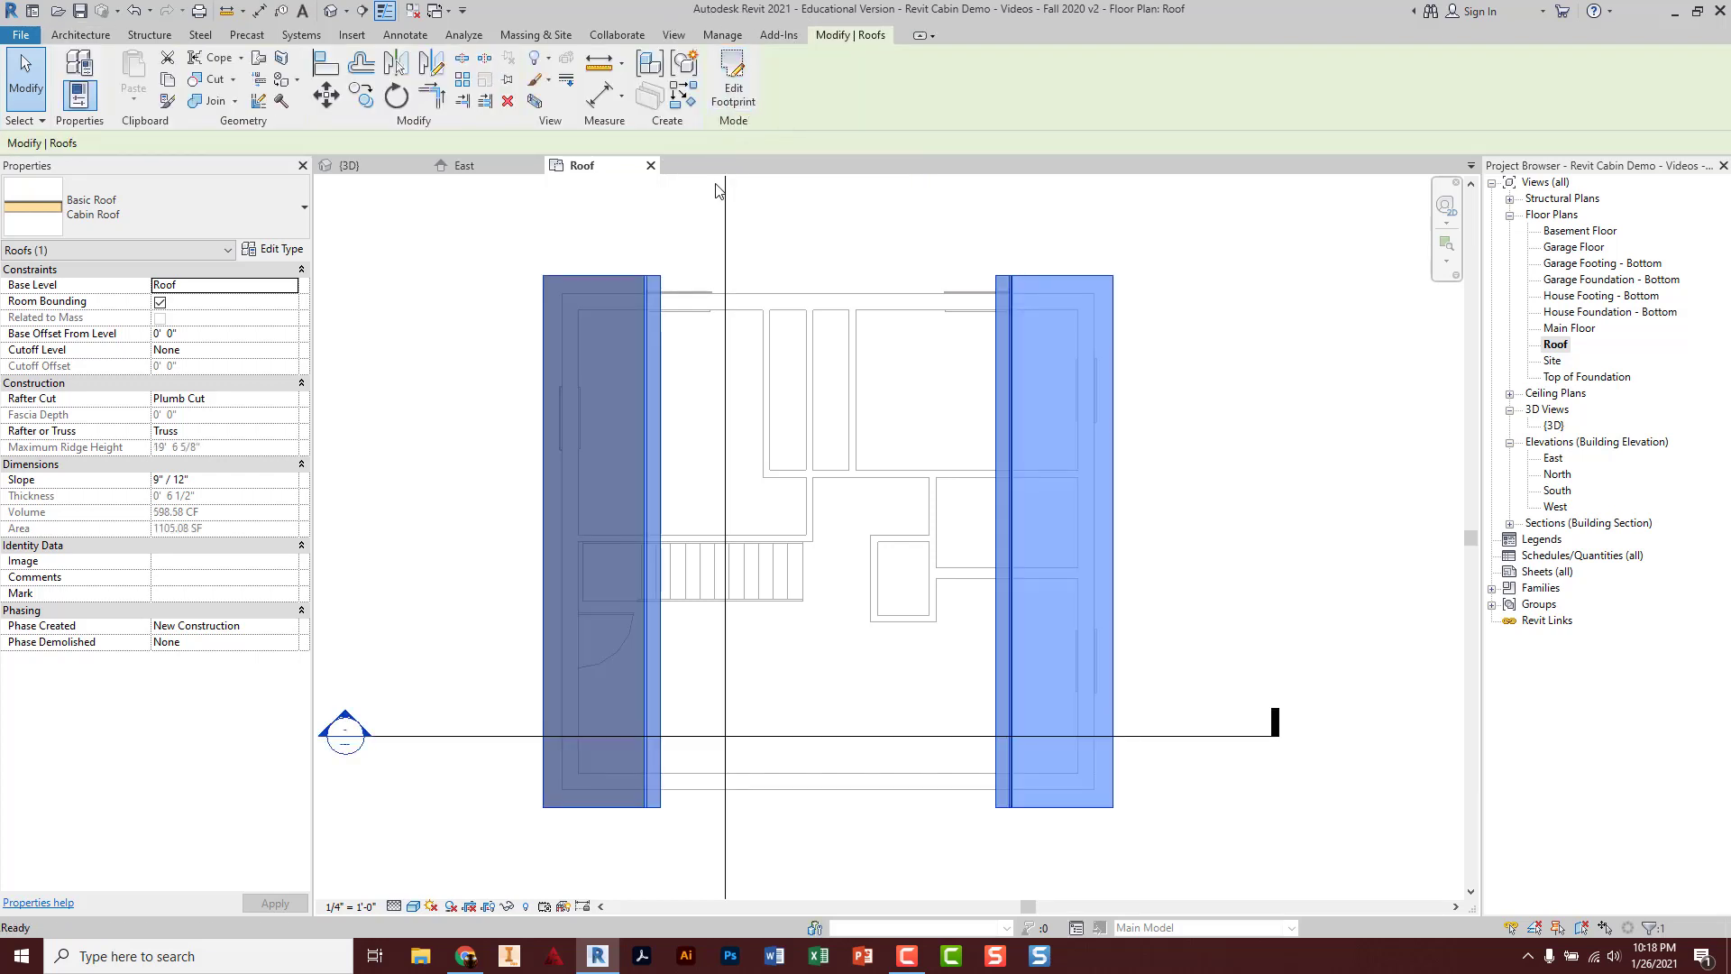
Open the {3D} view, deselect the roof, and examine the cabin's open gable end beneath it.
click(378, 170)
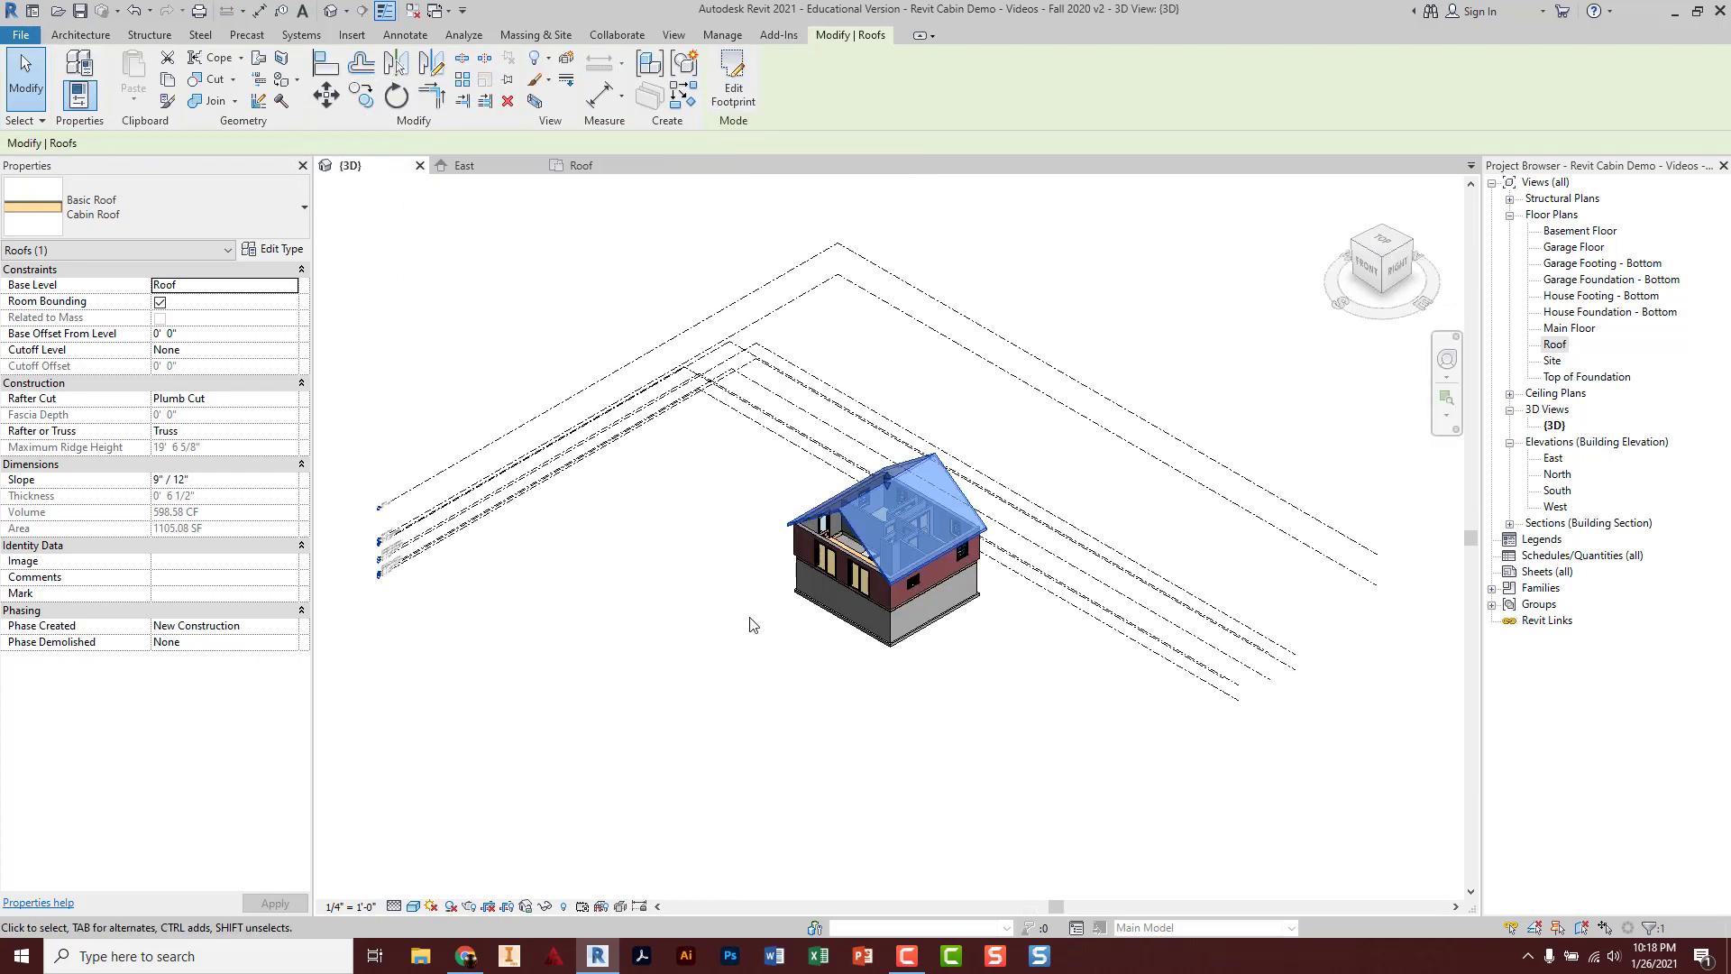
click(750, 617)
scroll(905, 532, up, 4)
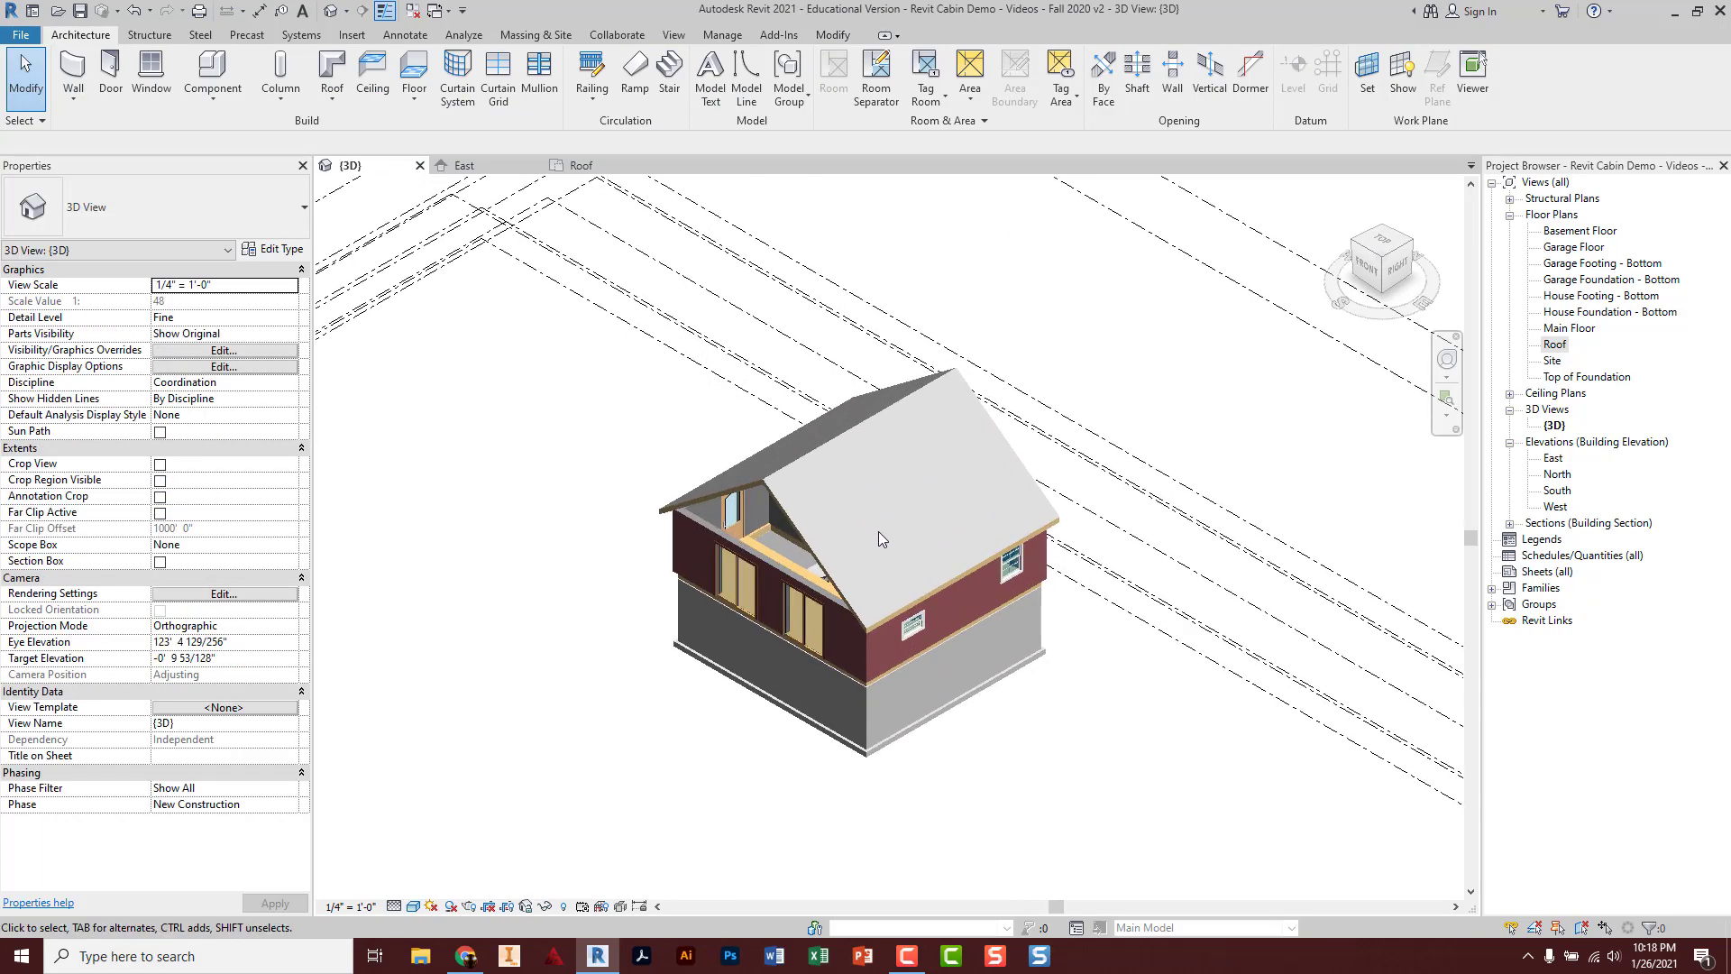
shift+middle_drag(833, 543, 788, 484)
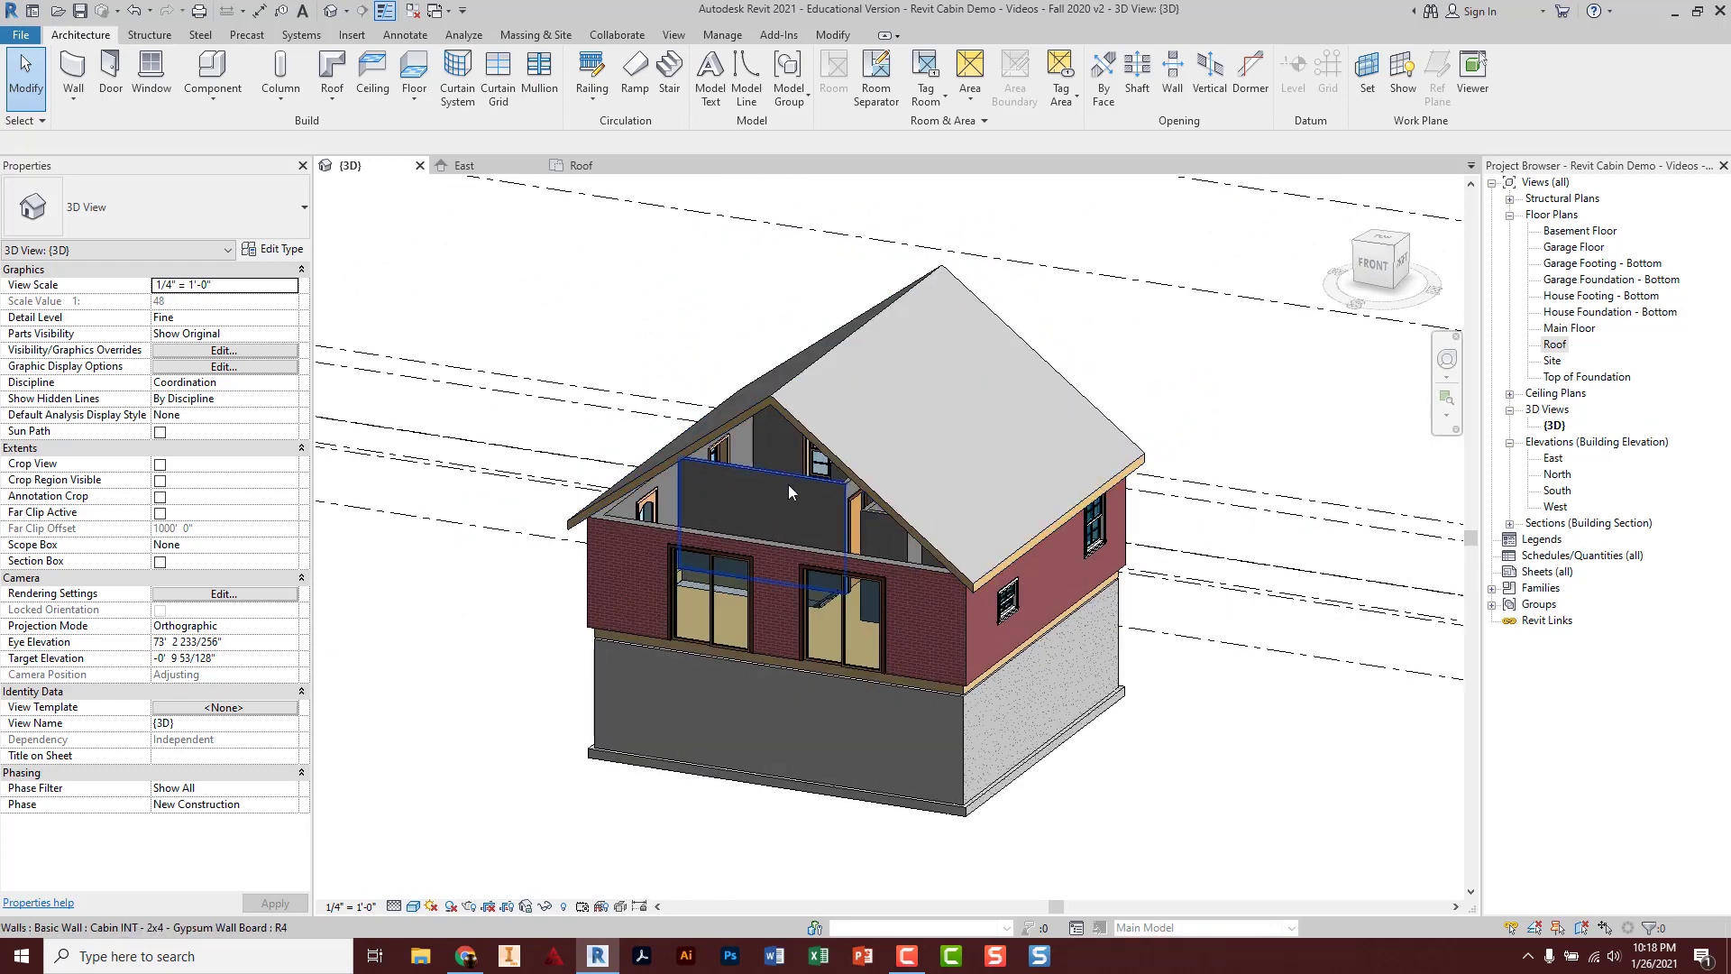